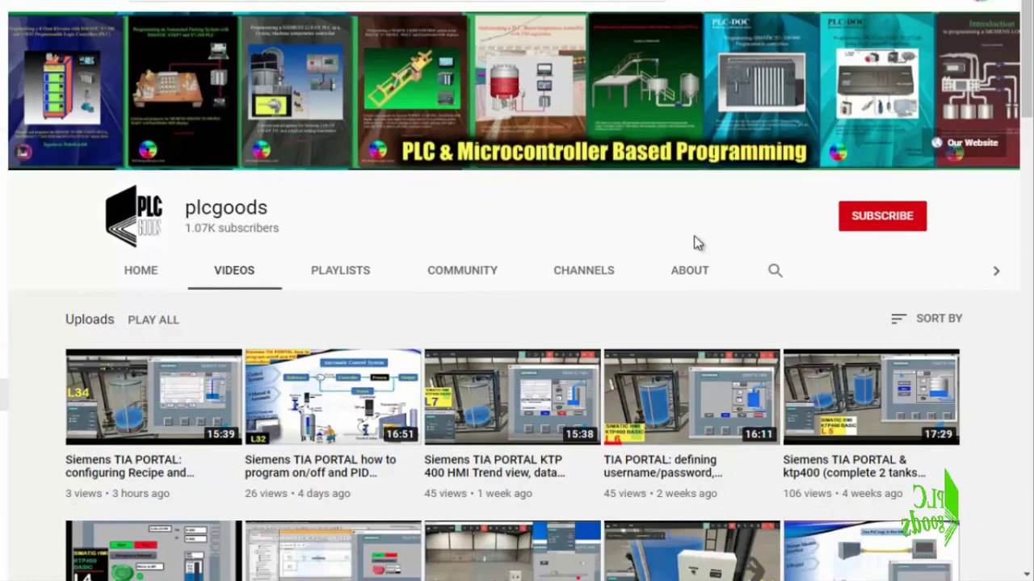
- Scroll down and back up through the plcgoods channel's uploaded videos
{"action": "scroll", "coordinate": [694, 239], "scroll_direction": "down", "scroll_amount": 5}
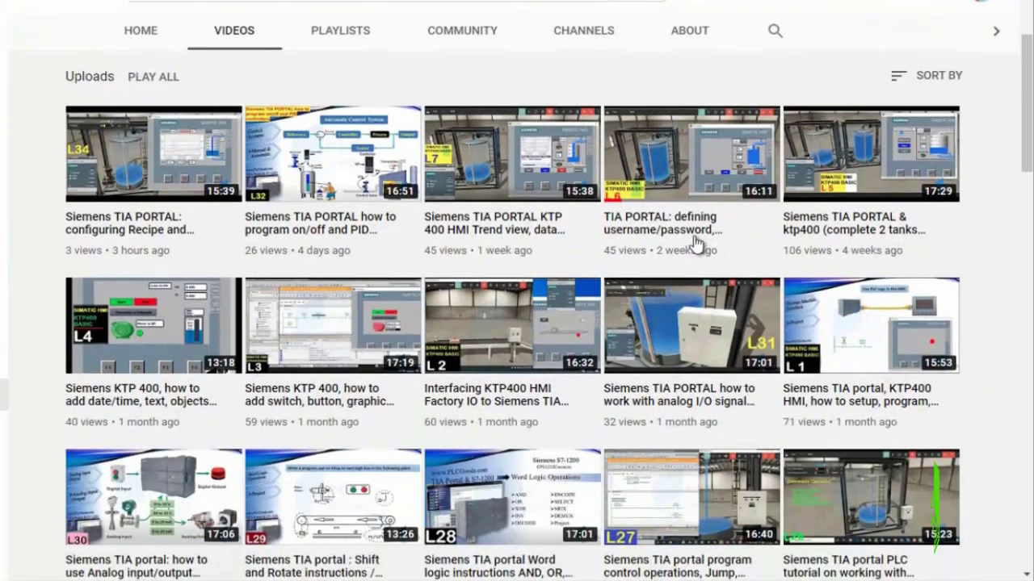
{"action": "scroll", "coordinate": [694, 242], "scroll_direction": "down", "scroll_amount": 4}
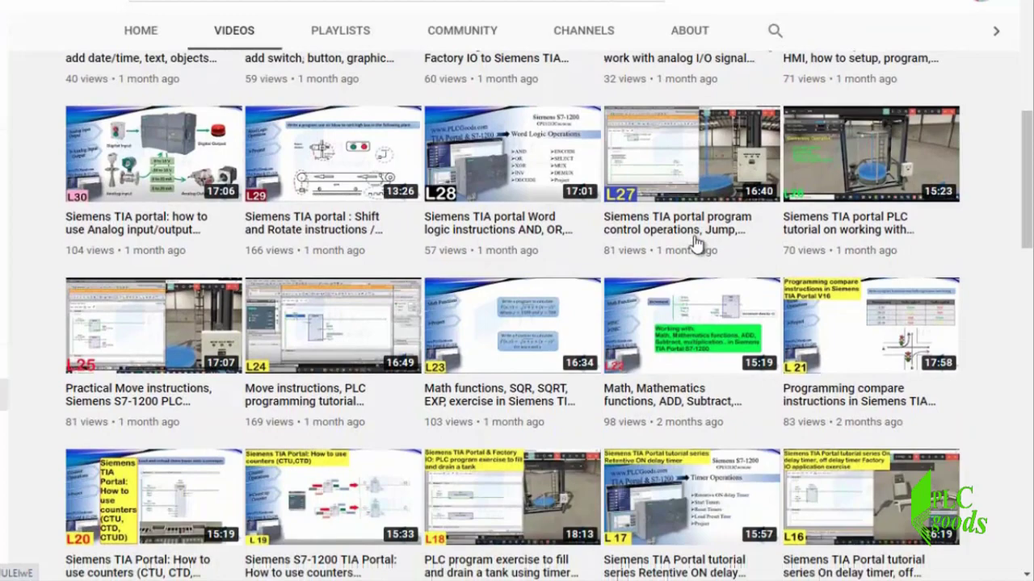
{"action": "scroll", "coordinate": [695, 244], "scroll_direction": "down", "scroll_amount": 6}
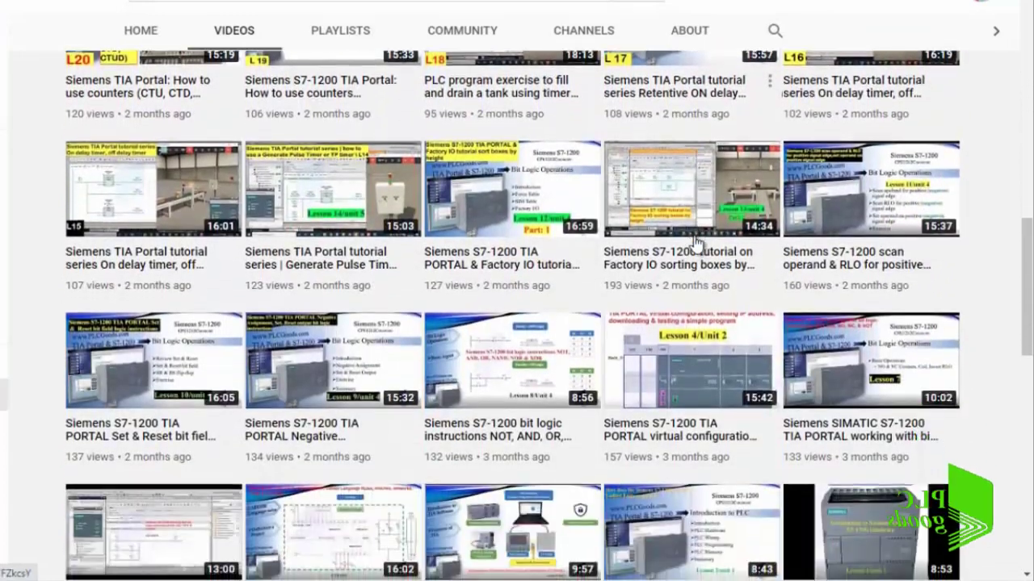
{"action": "scroll", "coordinate": [696, 244], "scroll_direction": "down", "scroll_amount": 4}
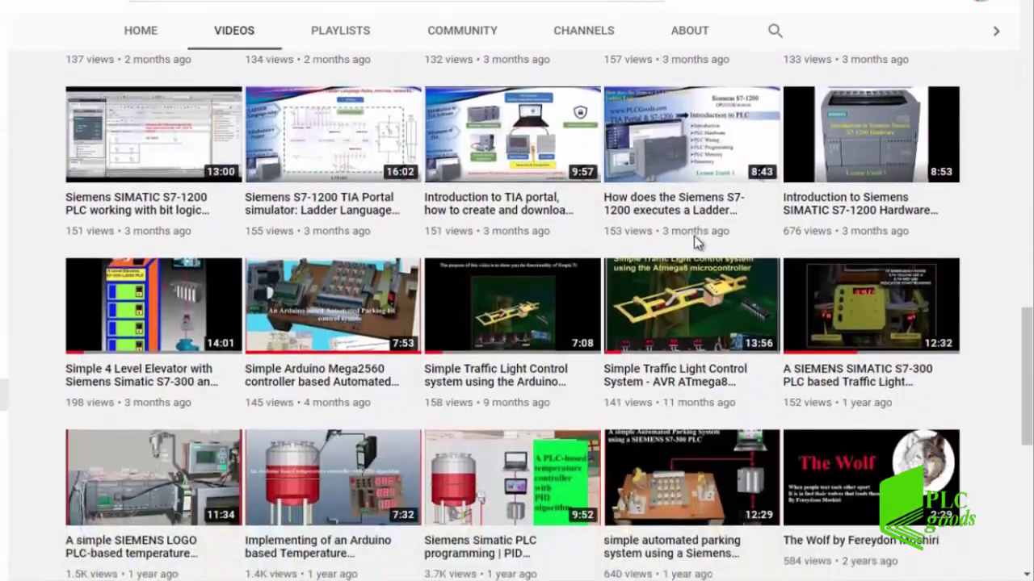
{"action": "scroll", "coordinate": [694, 238], "scroll_direction": "down", "scroll_amount": 6}
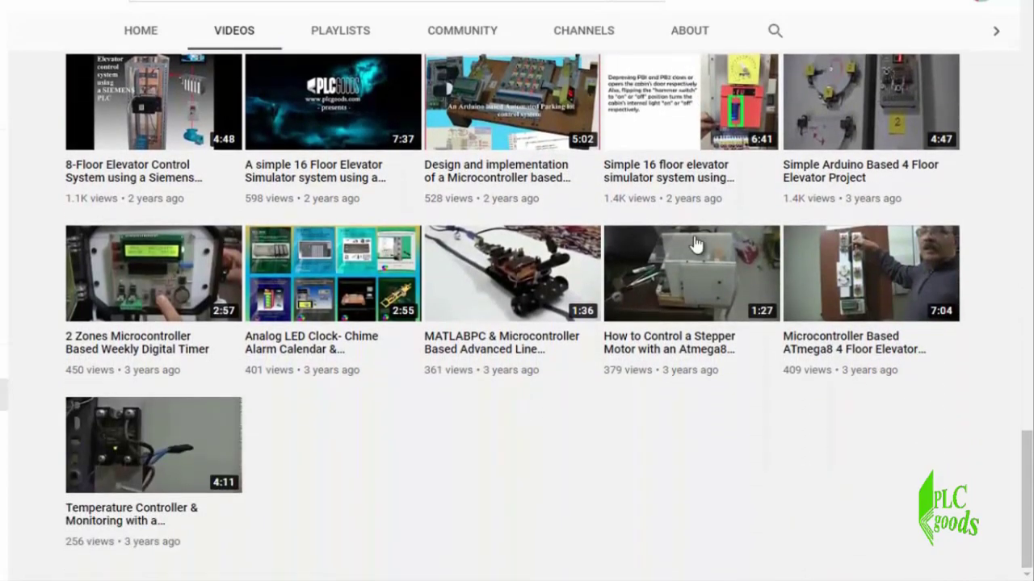
{"action": "mouse_move", "coordinate": [695, 244]}
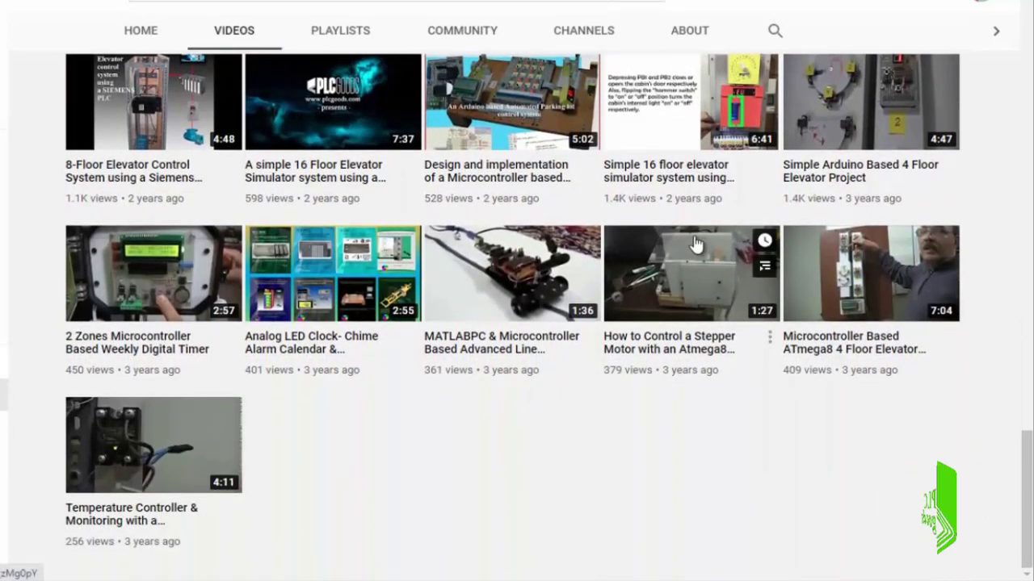
{"action": "scroll", "coordinate": [694, 244], "scroll_direction": "up", "scroll_amount": 8}
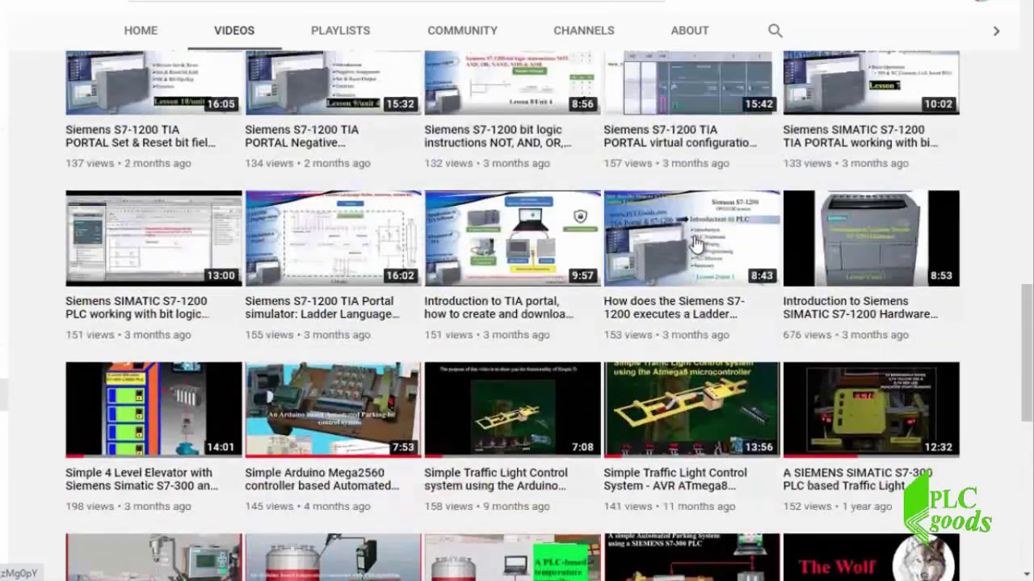
{"action": "scroll", "coordinate": [694, 242], "scroll_direction": "up", "scroll_amount": 13}
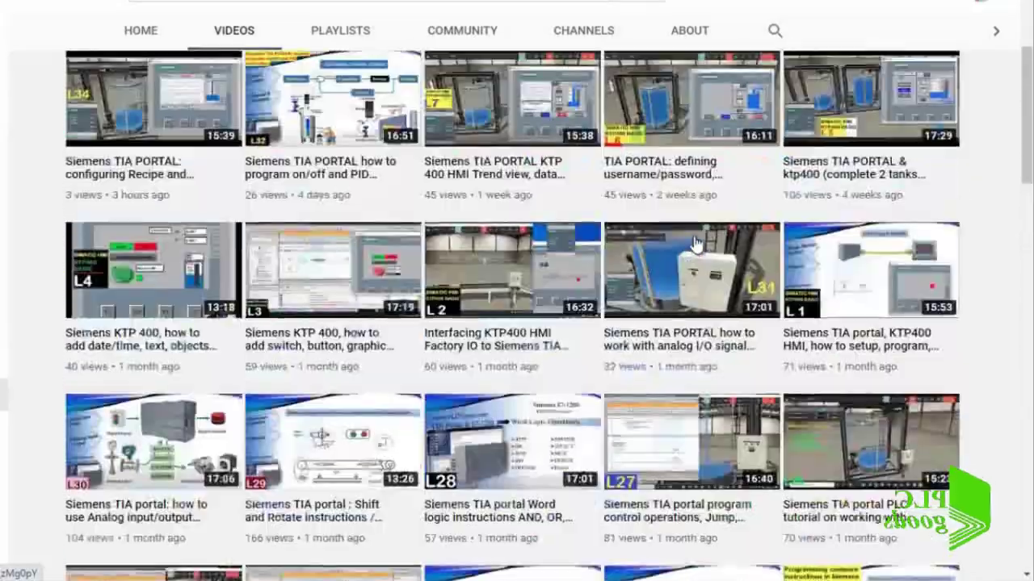
{"action": "scroll", "coordinate": [695, 243], "scroll_direction": "up", "scroll_amount": 4}
- Subscribe to plcgoods, then open and close its notification bell options
{"action": "left_click", "coordinate": [848, 228]}
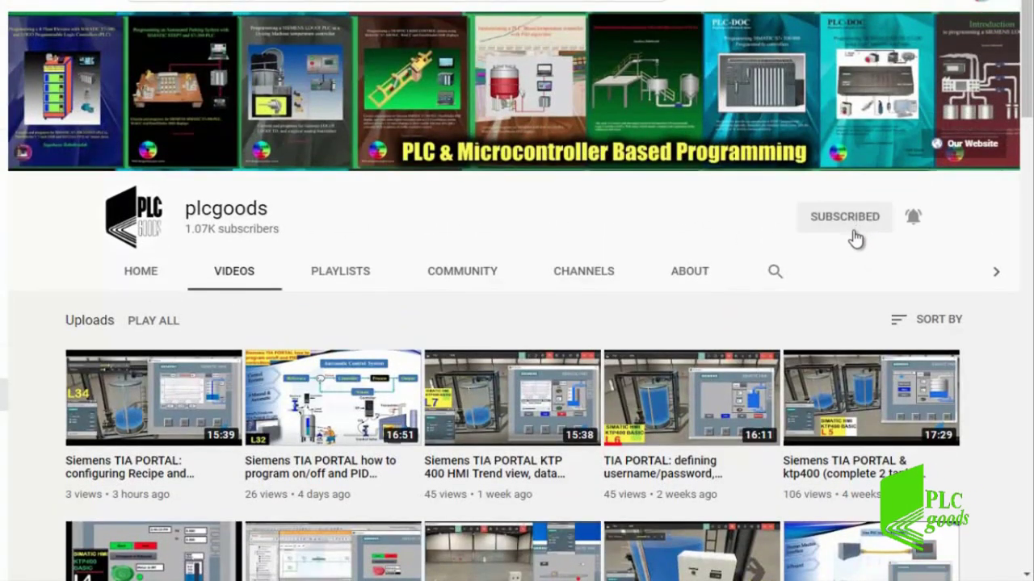
{"action": "left_click", "coordinate": [912, 218]}
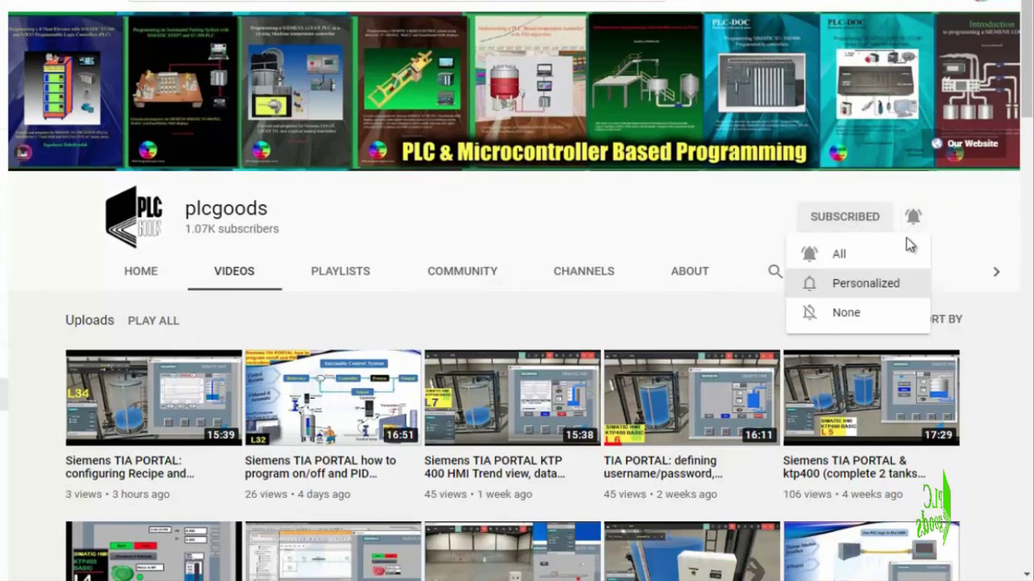
{"action": "left_click", "coordinate": [897, 255]}
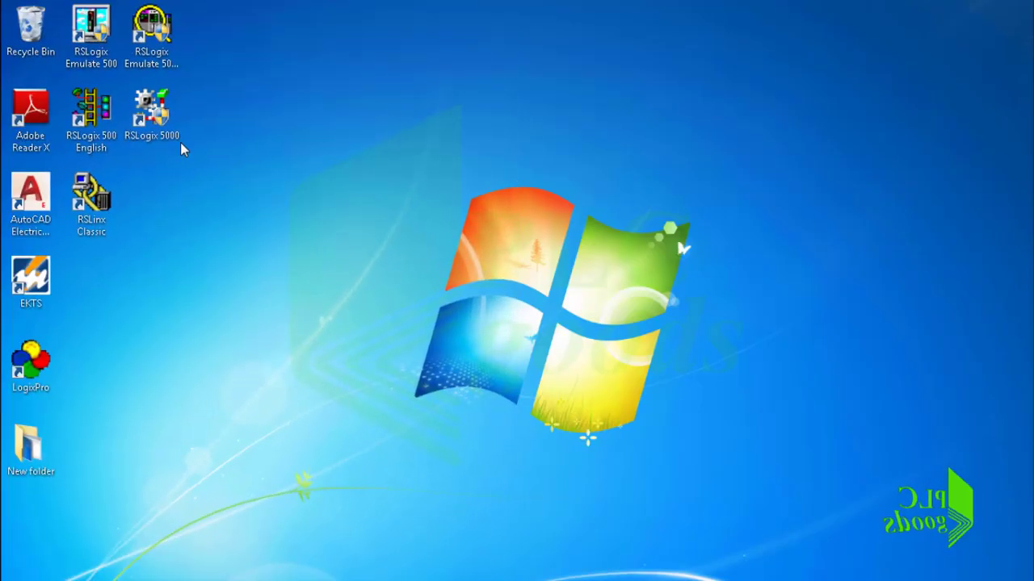
- Launch RSLogix 5000 and create the new project Start_Test for a 1756-L62 at revision 20
{"action": "double_click", "coordinate": [168, 125]}
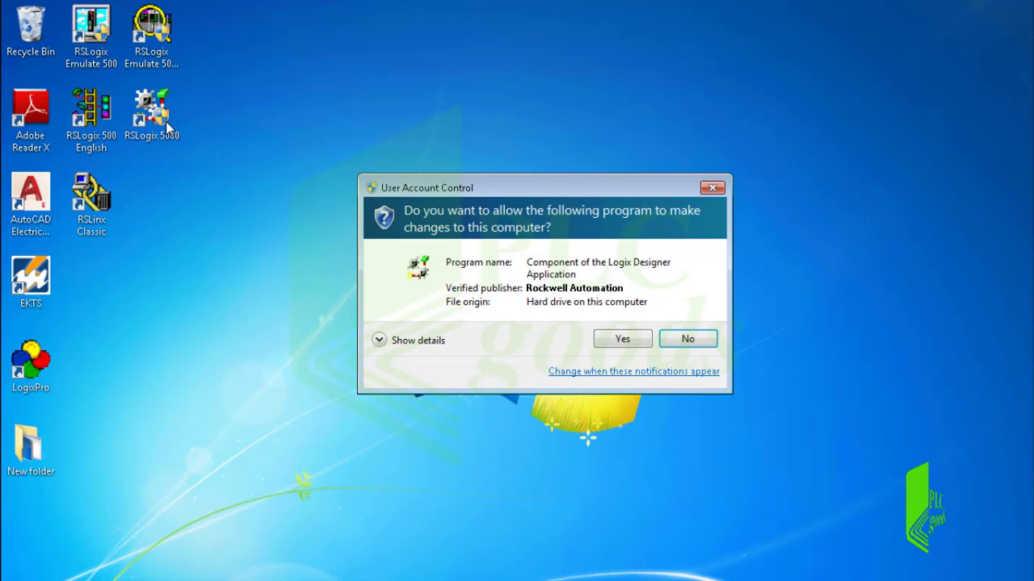
{"action": "left_click", "coordinate": [600, 339]}
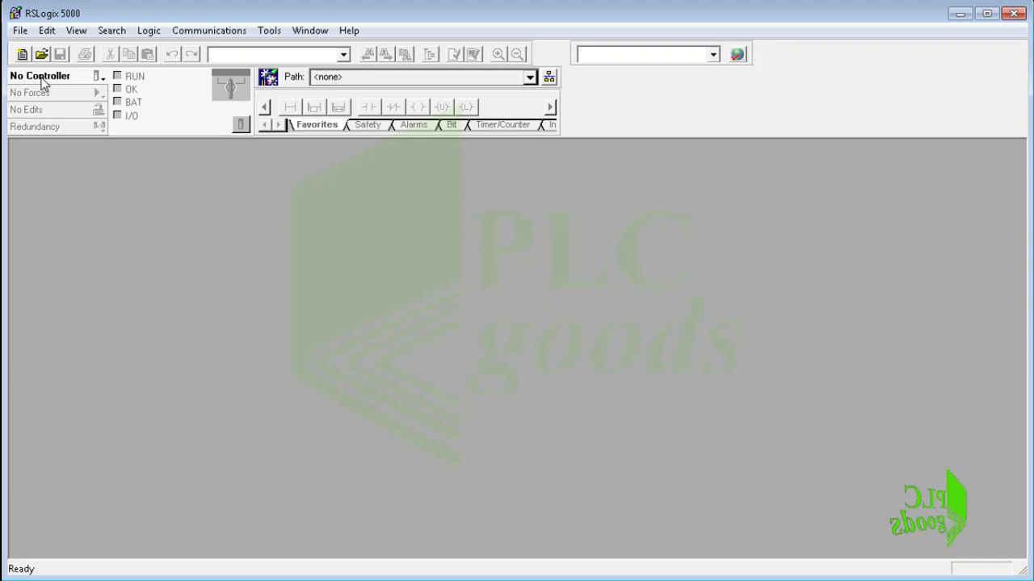
{"action": "left_click", "coordinate": [22, 55]}
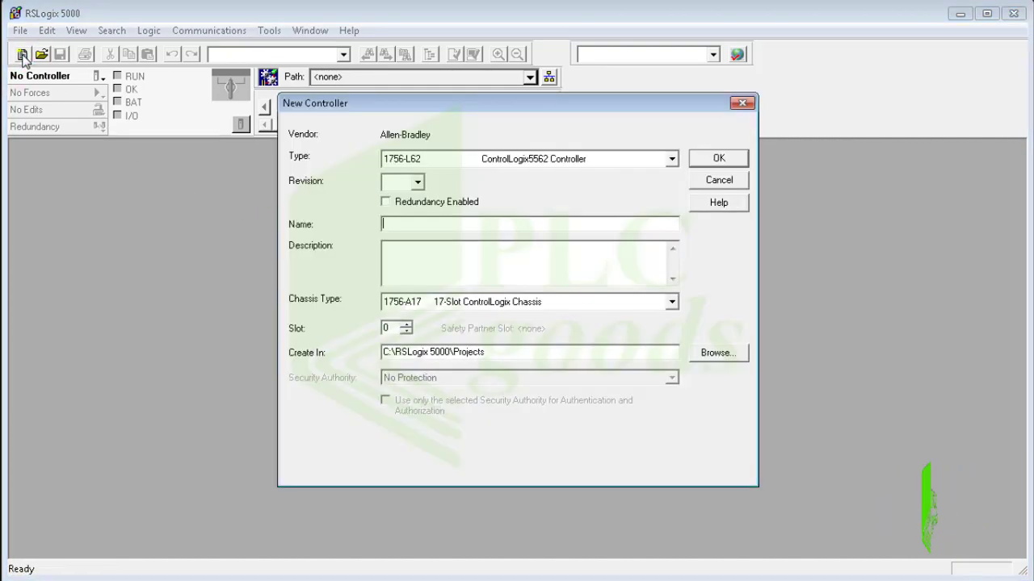
{"action": "left_click", "coordinate": [419, 184]}
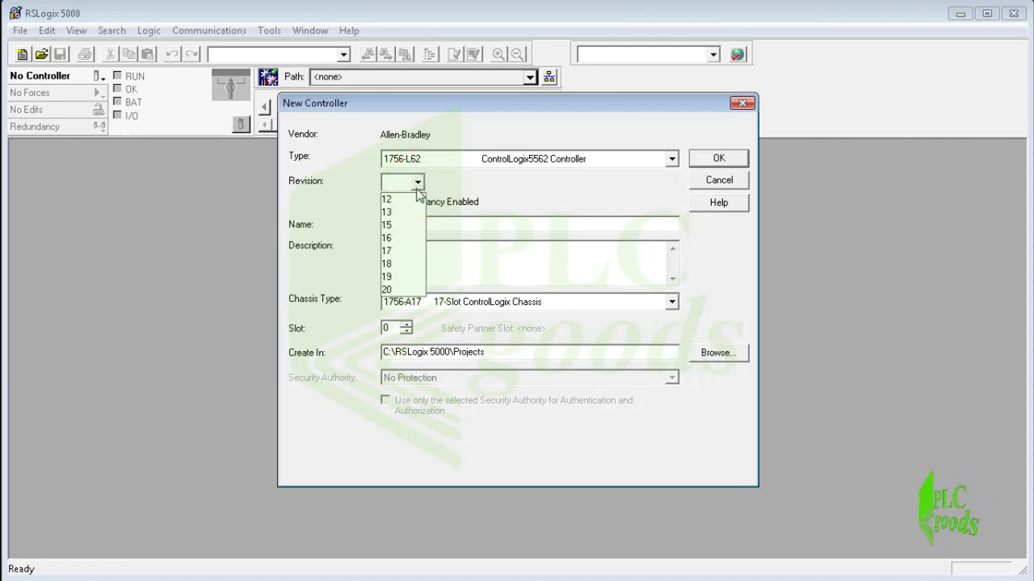
{"action": "left_click", "coordinate": [402, 290]}
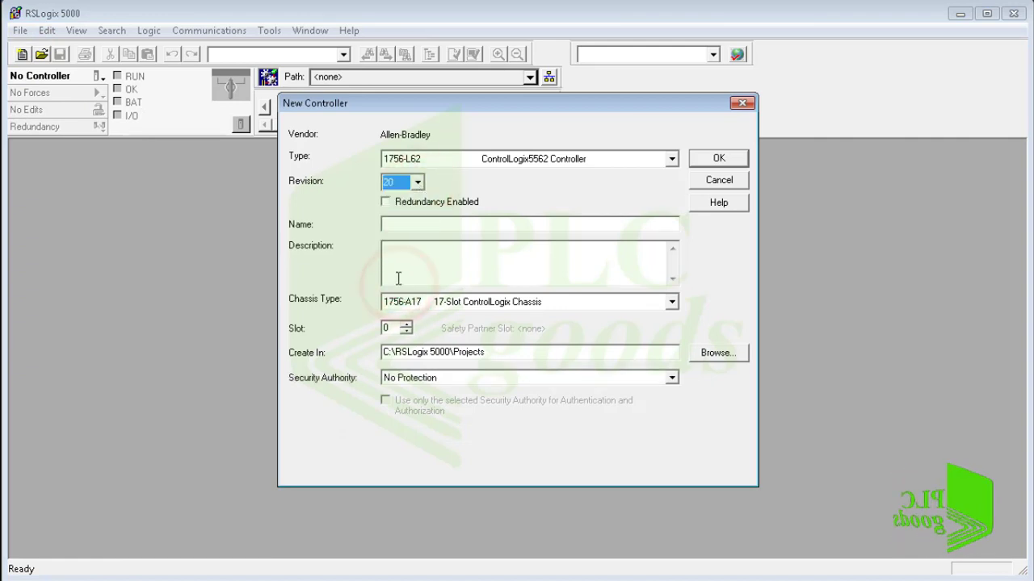
{"action": "left_click", "coordinate": [397, 225]}
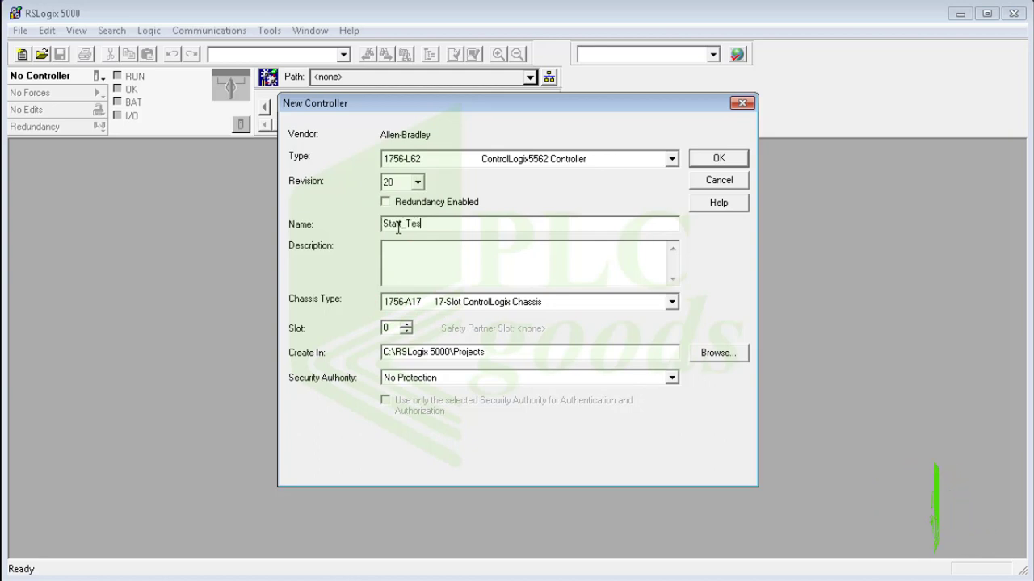
{"action": "left_click", "coordinate": [722, 159]}
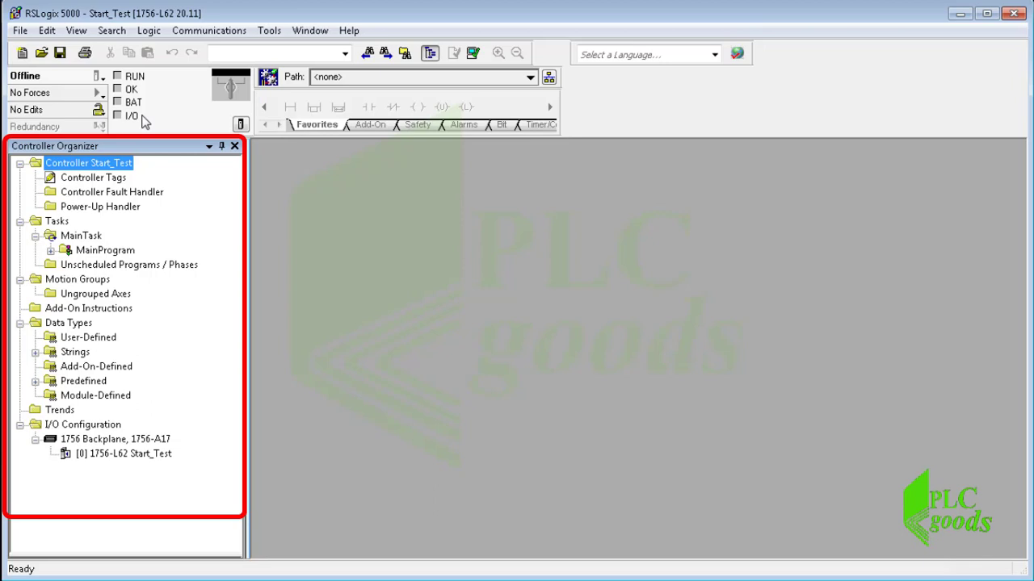
- Expand MainProgram and open MainRoutine in the ladder editor
{"action": "left_click", "coordinate": [82, 181]}
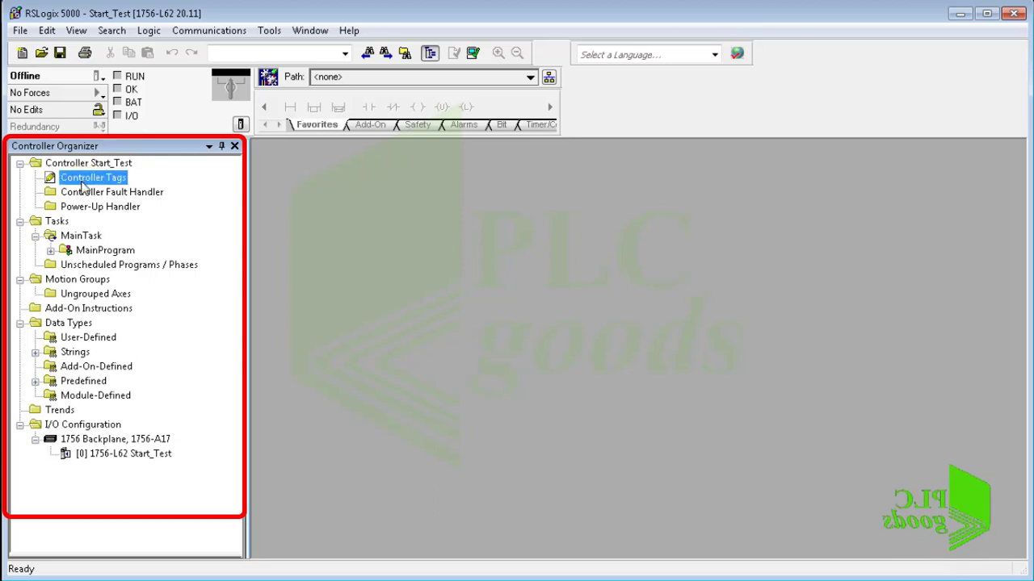
{"action": "left_click", "coordinate": [50, 250]}
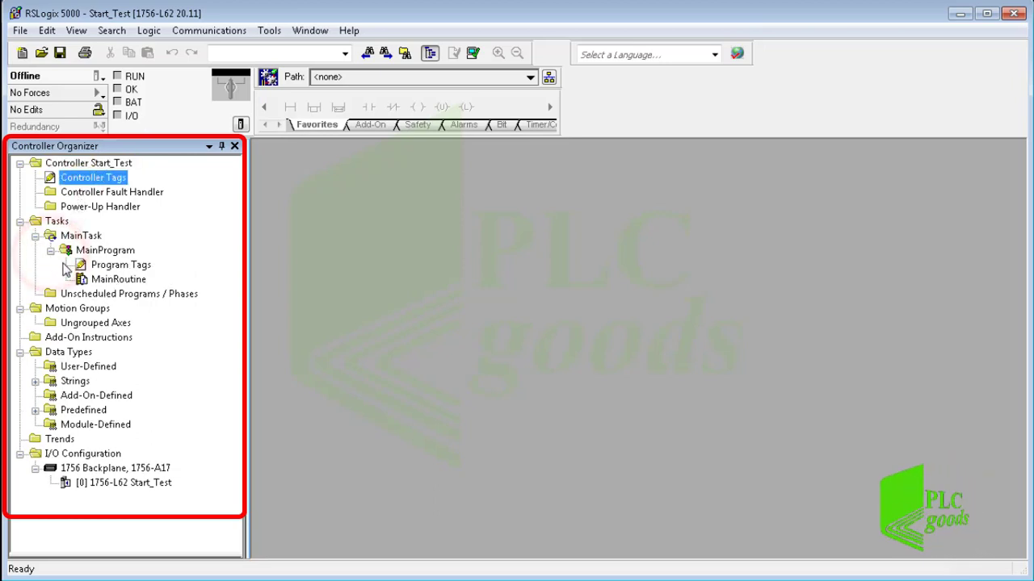
{"action": "double_click", "coordinate": [97, 279]}
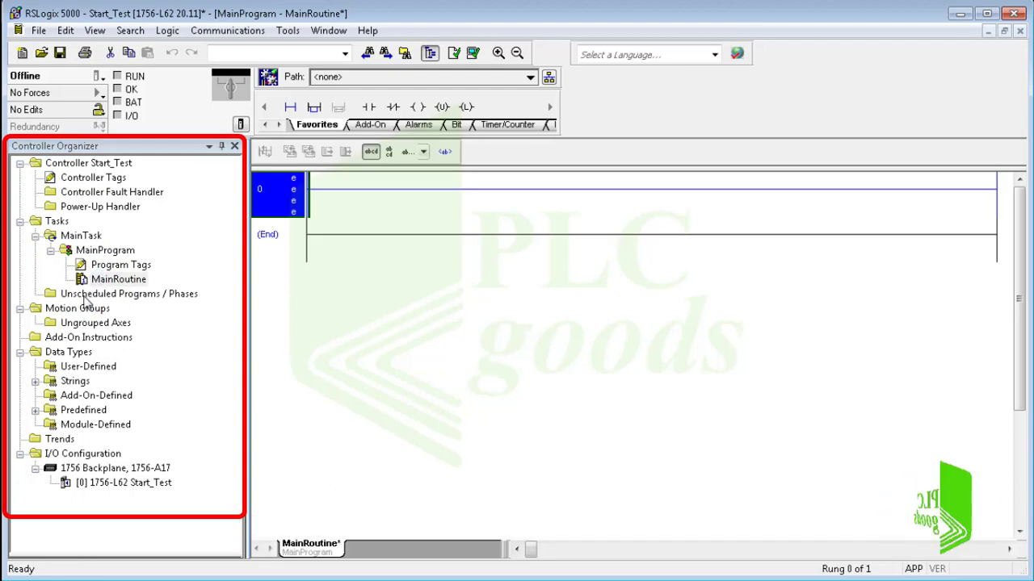
{"action": "left_click", "coordinate": [81, 454]}
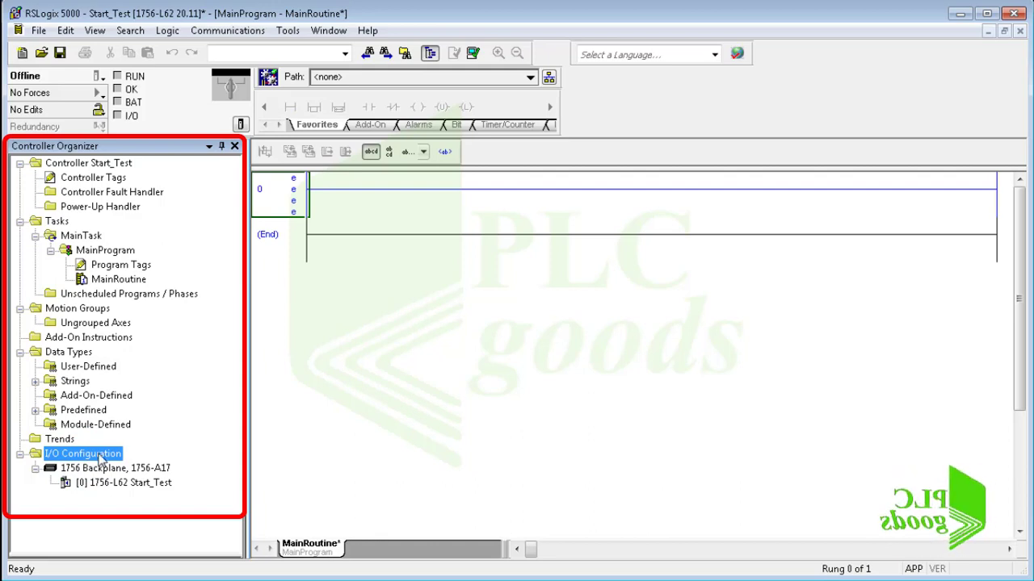
- Put an Examine On contact and an Output Energize coil on rung 0
{"action": "left_click", "coordinate": [293, 190]}
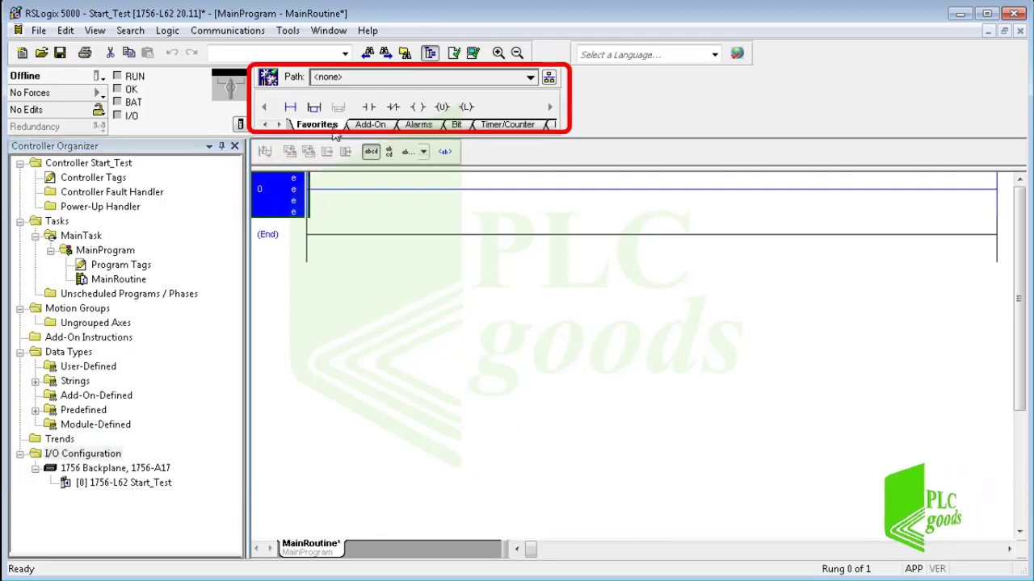
{"action": "left_click", "coordinate": [369, 107]}
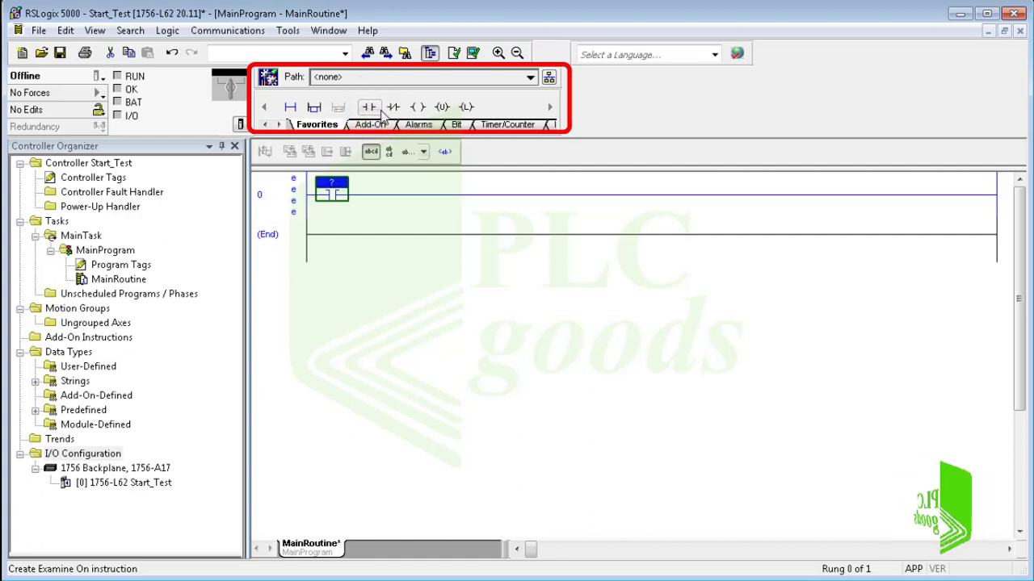
{"action": "left_click", "coordinate": [420, 110]}
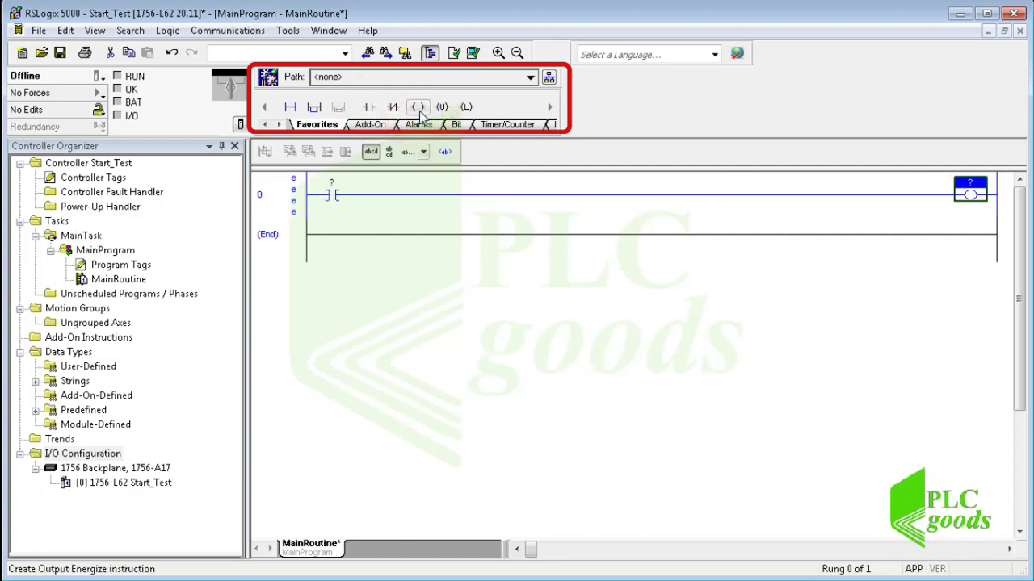
{"action": "left_click", "coordinate": [497, 125]}
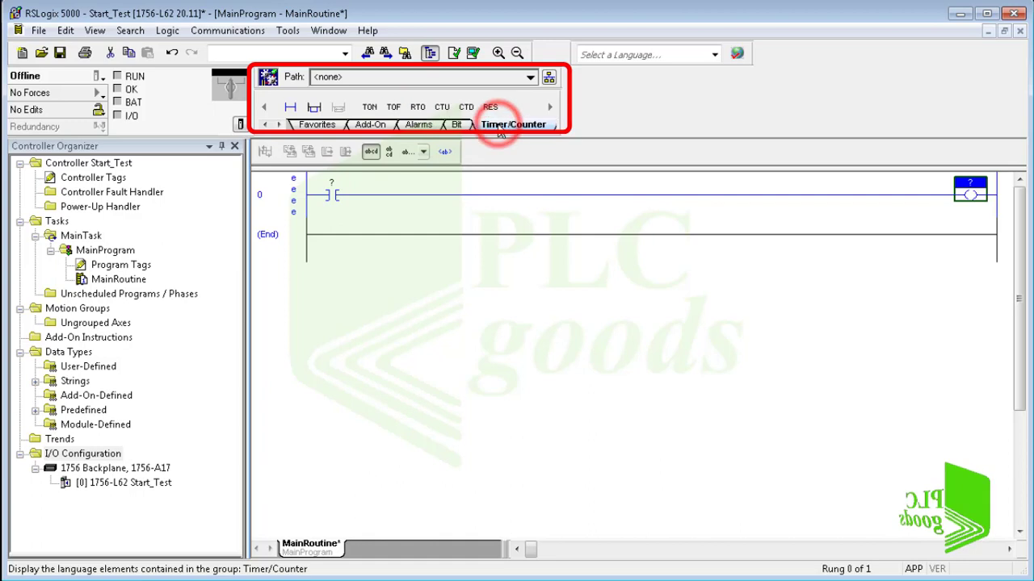
{"action": "left_click", "coordinate": [370, 125]}
{"action": "left_click", "coordinate": [321, 125]}
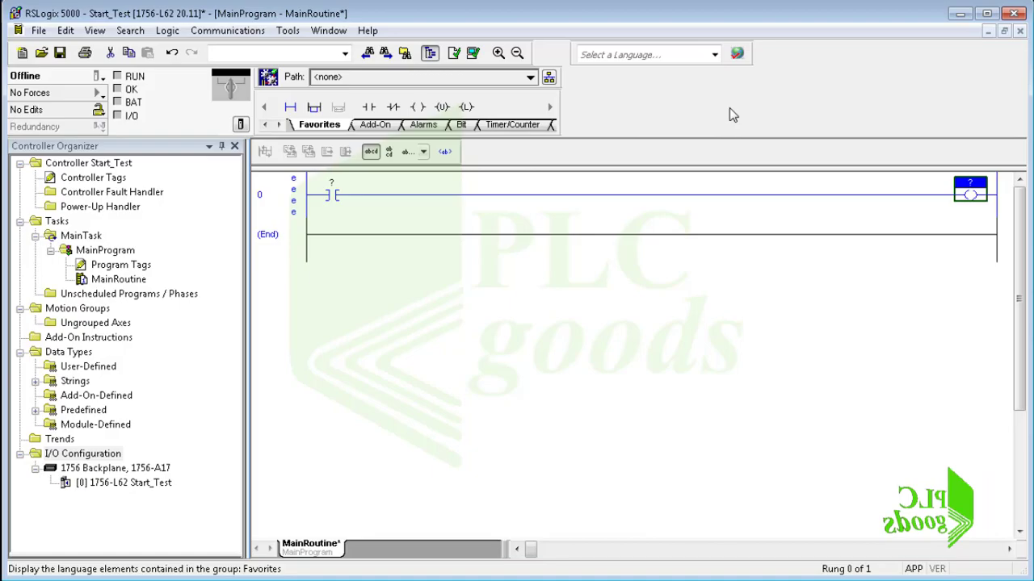
- Minimize RSLogix 5000 and launch the RSLogix Emulate 5000 Chassis Monitor
{"action": "left_click", "coordinate": [960, 14]}
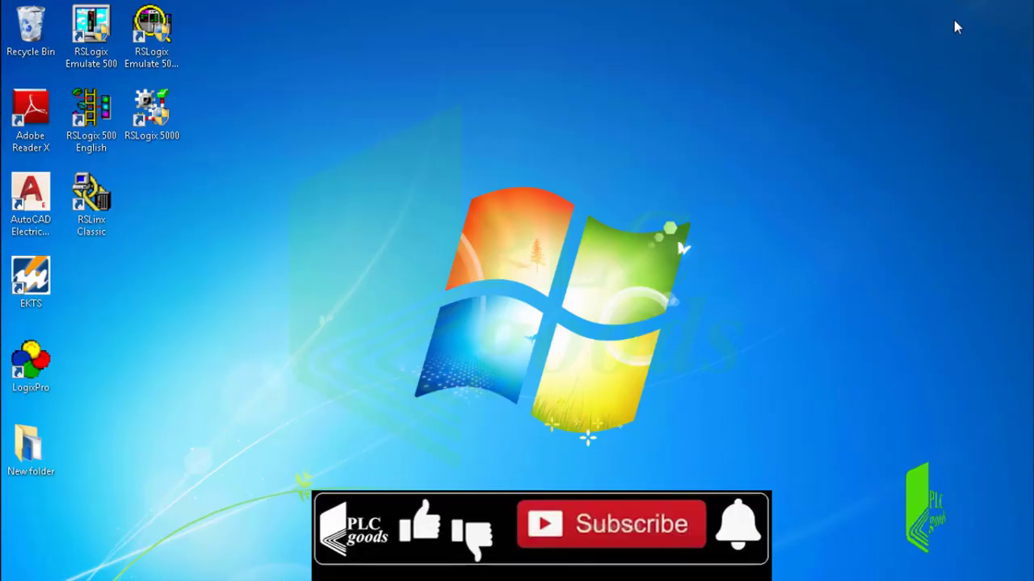
{"action": "left_click", "coordinate": [165, 57]}
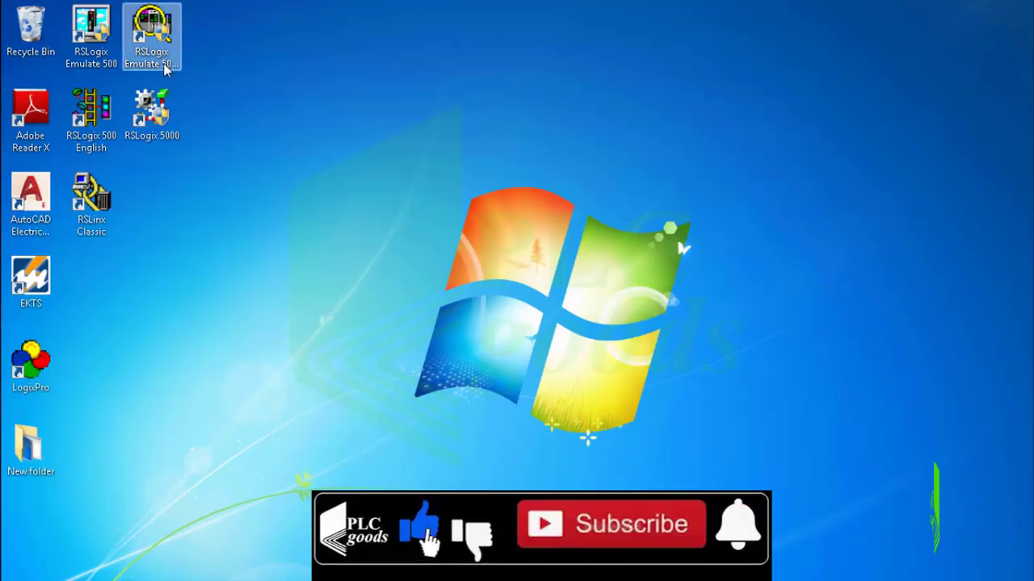
{"action": "double_click", "coordinate": [161, 48]}
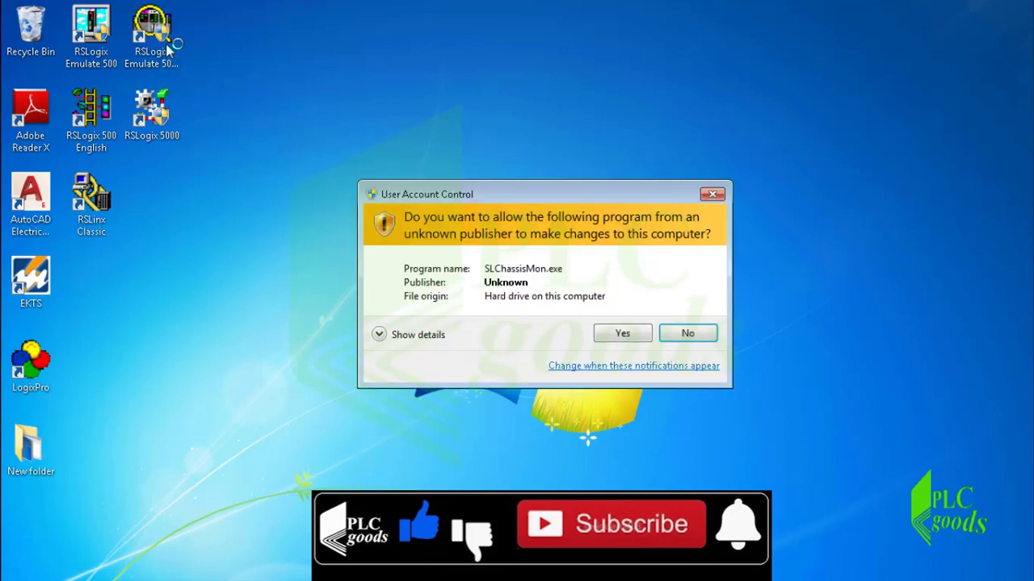
{"action": "left_click", "coordinate": [613, 334]}
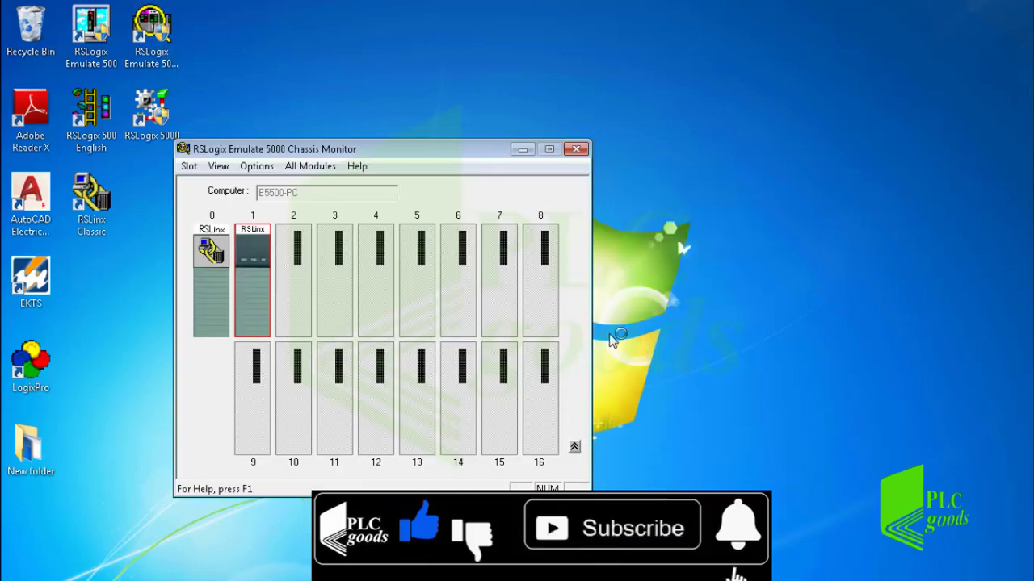
- Choose Create on empty slot 2 to bring up the Select Module dialog
{"action": "left_click", "coordinate": [299, 279]}
{"action": "right_click", "coordinate": [299, 279]}
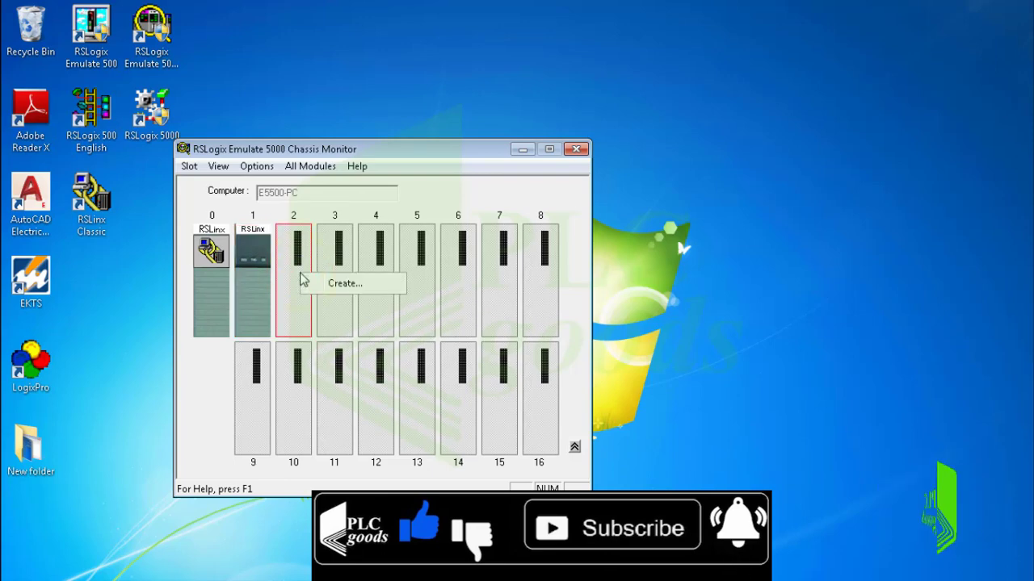
{"action": "left_click", "coordinate": [317, 285]}
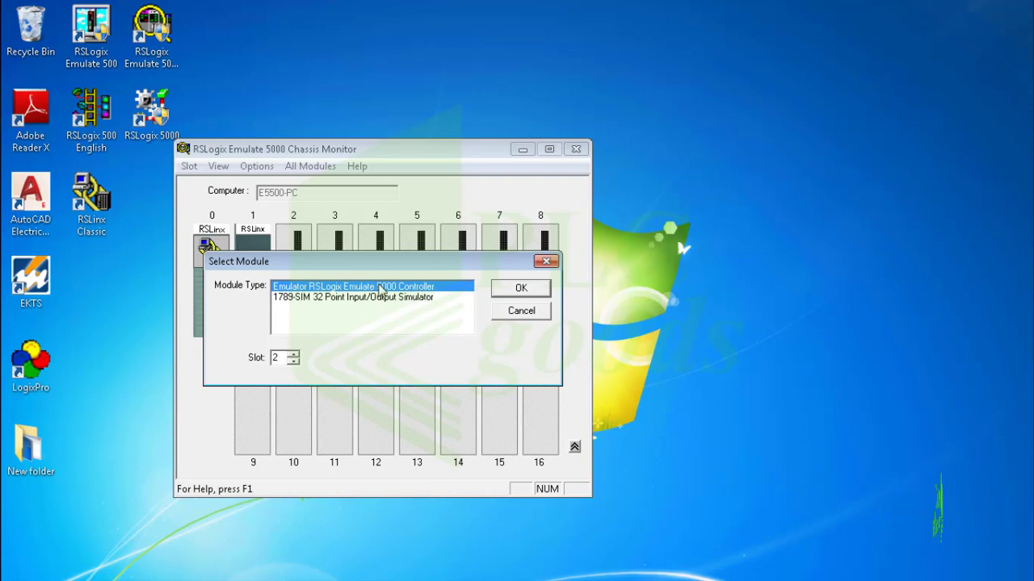
- Add the emulator controller to slot 2 with default configuration and version 20
{"action": "left_click", "coordinate": [517, 290]}
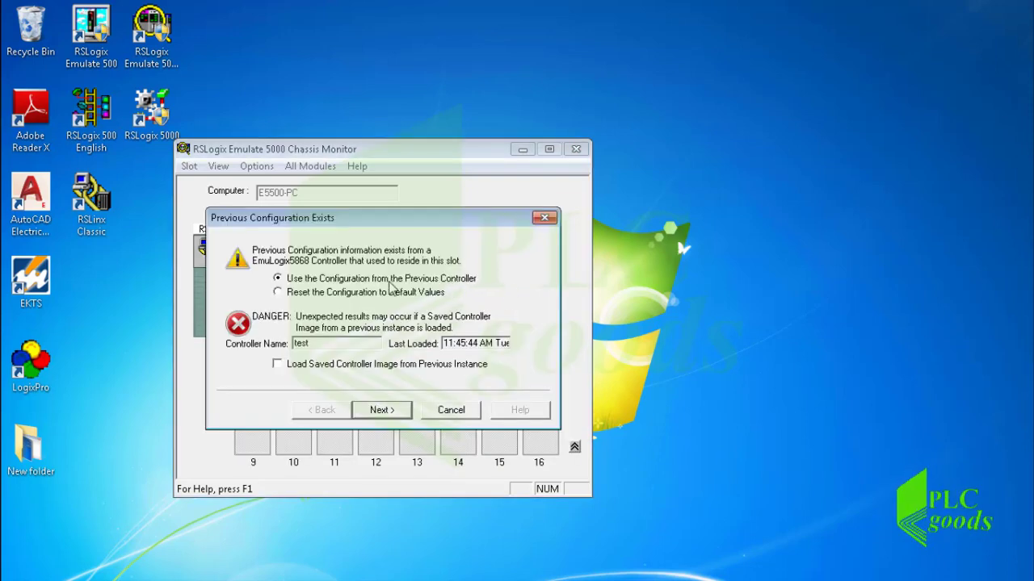
{"action": "left_click", "coordinate": [277, 292]}
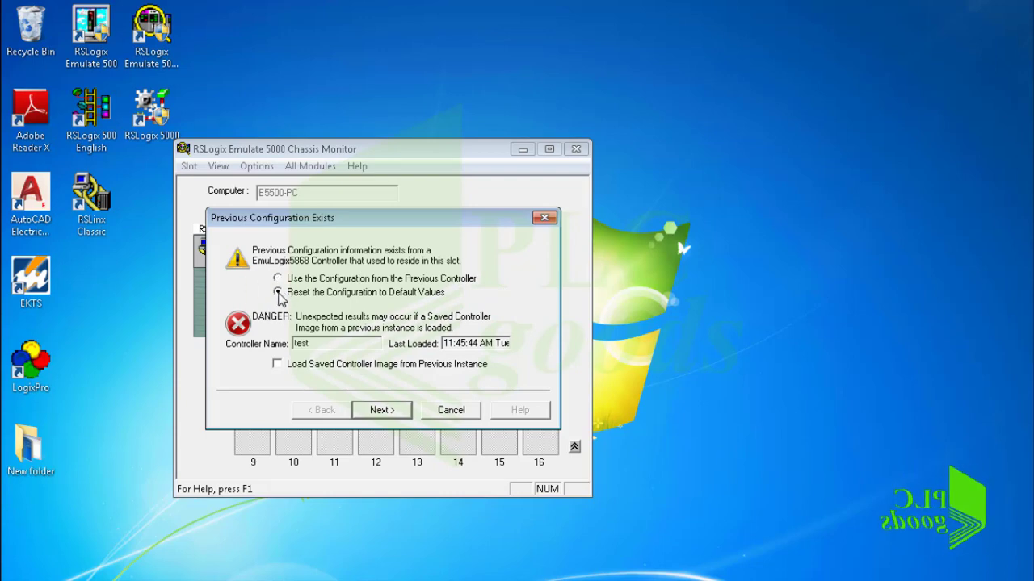
{"action": "left_click", "coordinate": [381, 410]}
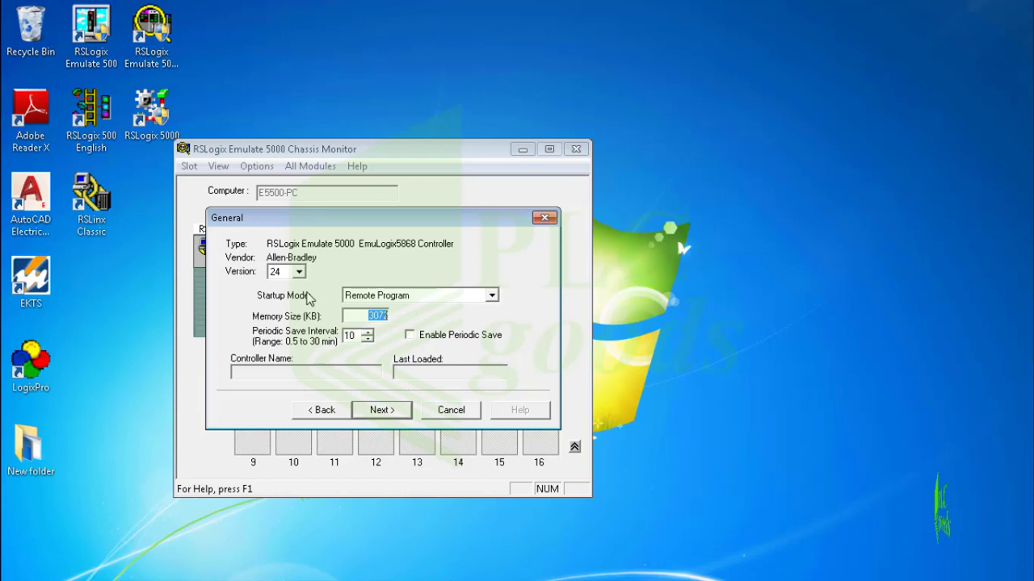
{"action": "left_click", "coordinate": [300, 273]}
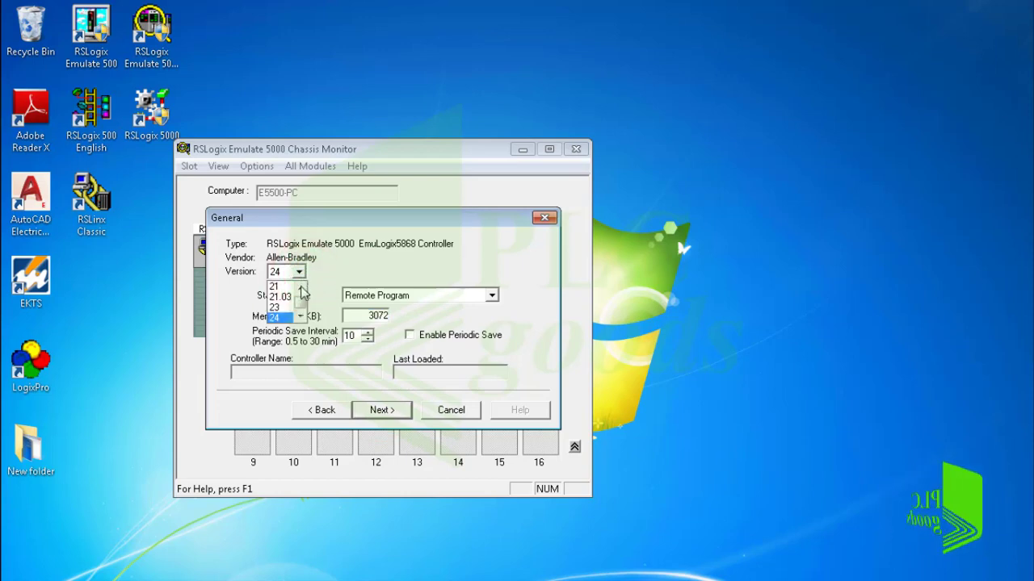
{"action": "left_click", "coordinate": [302, 290]}
{"action": "left_click", "coordinate": [301, 290]}
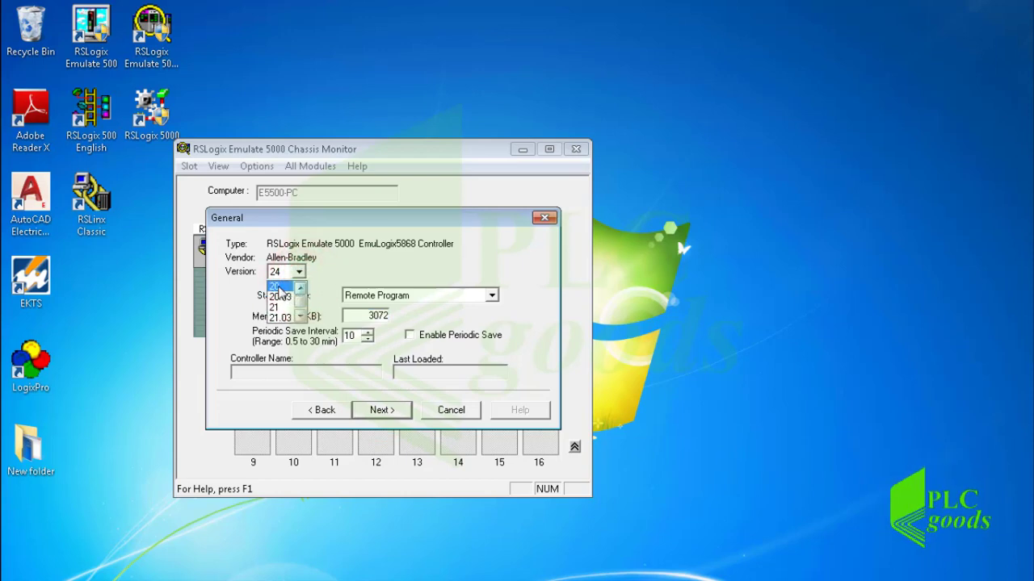
{"action": "left_click", "coordinate": [279, 287]}
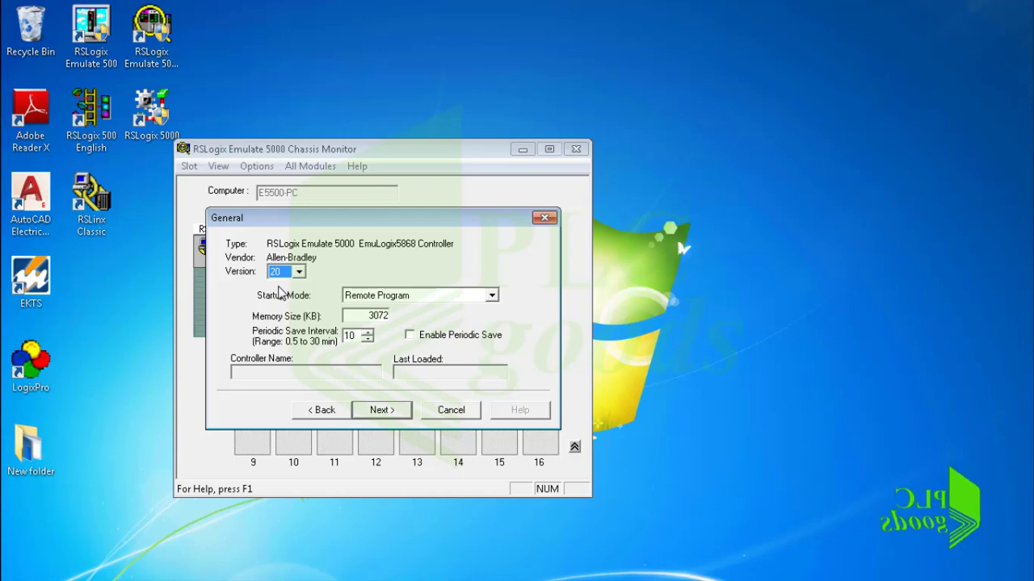
{"action": "left_click", "coordinate": [374, 410]}
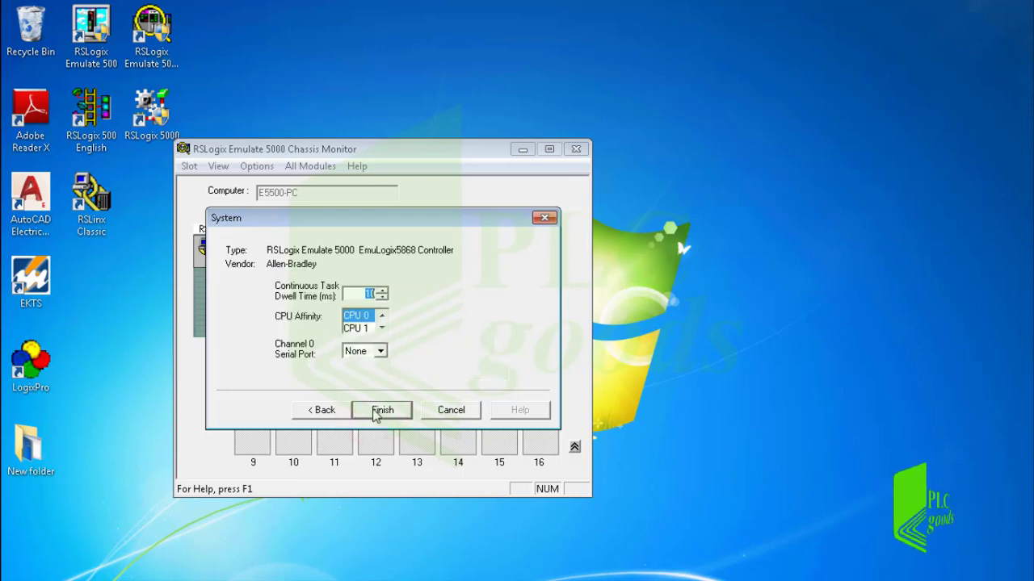
{"action": "left_click", "coordinate": [375, 411]}
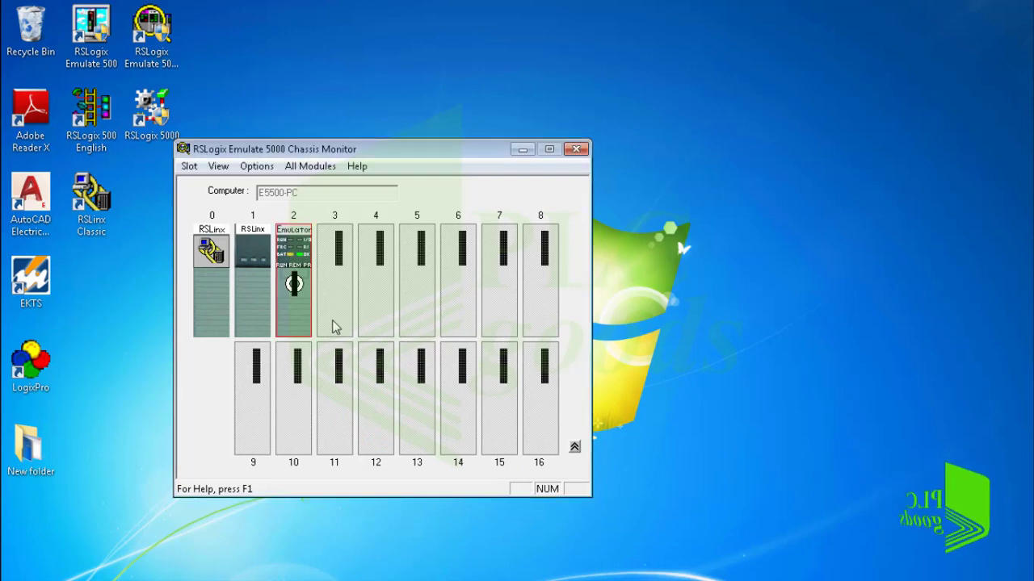
- Create a 1789-SIM 32-point I/O simulator in slot 3, reset to defaults, labelled IN_OUT
{"action": "left_click", "coordinate": [303, 301]}
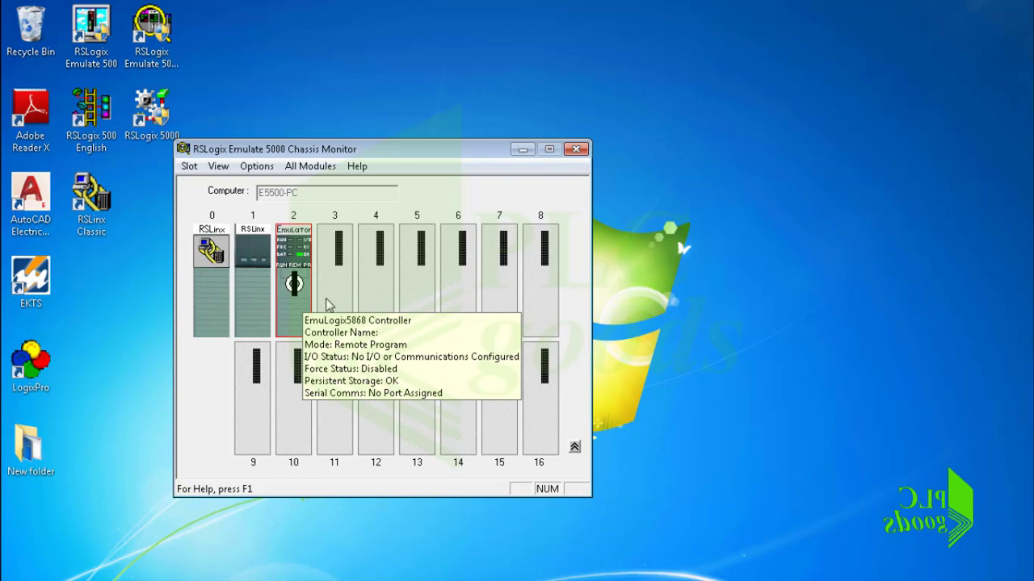
{"action": "right_click", "coordinate": [337, 302]}
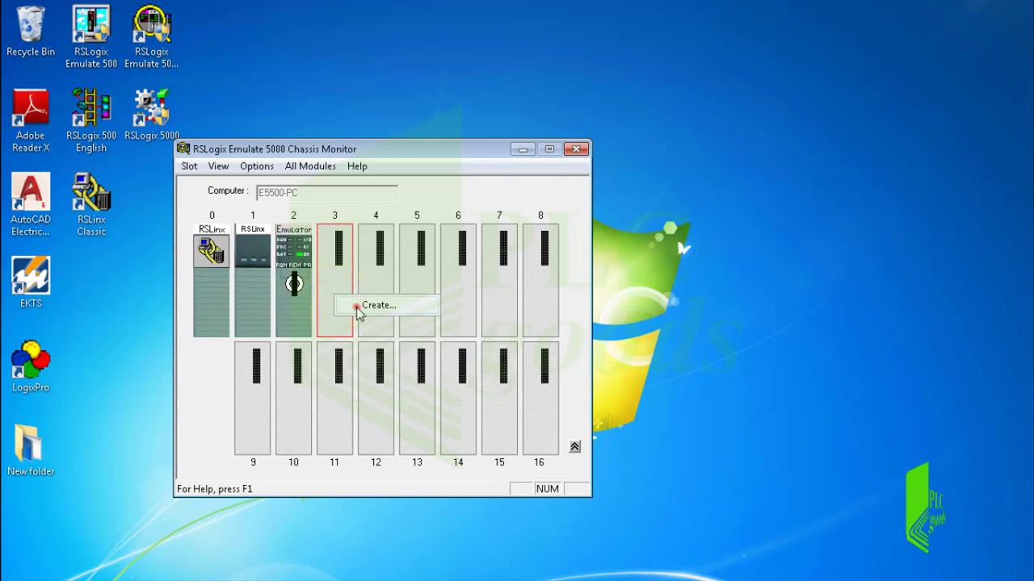
{"action": "left_click", "coordinate": [357, 306]}
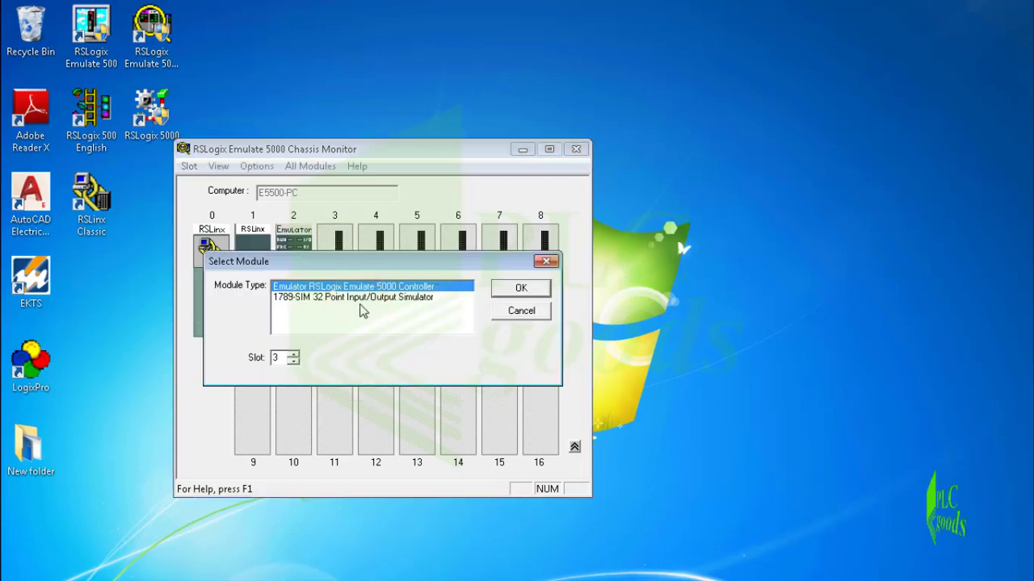
{"action": "left_click", "coordinate": [360, 302]}
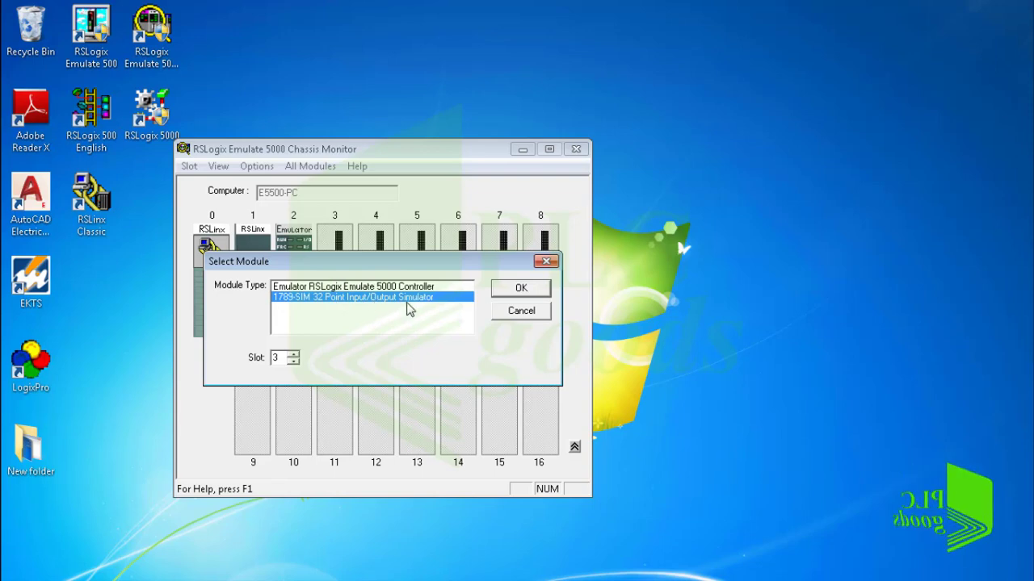
{"action": "left_click", "coordinate": [511, 290]}
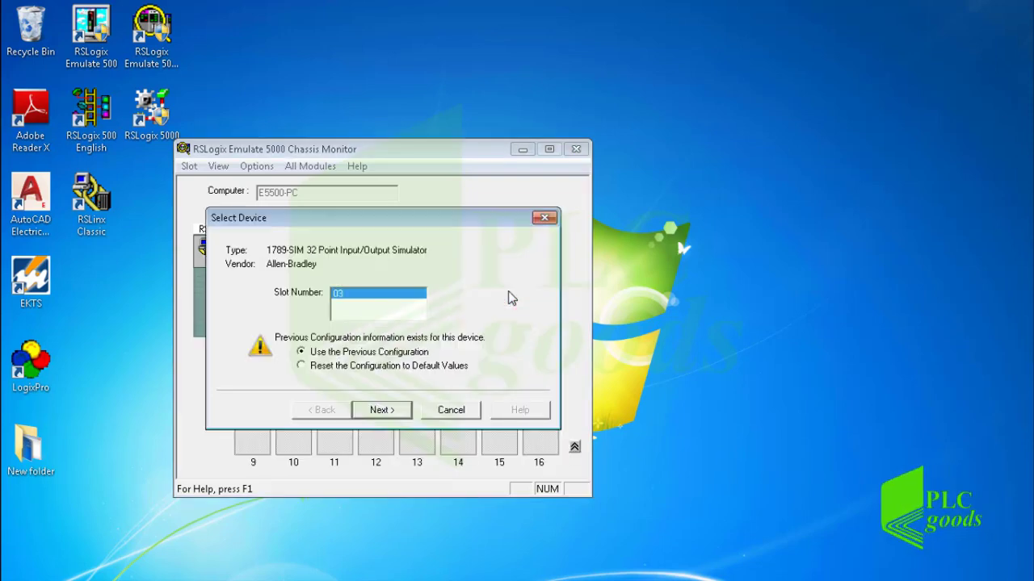
{"action": "left_click", "coordinate": [374, 370]}
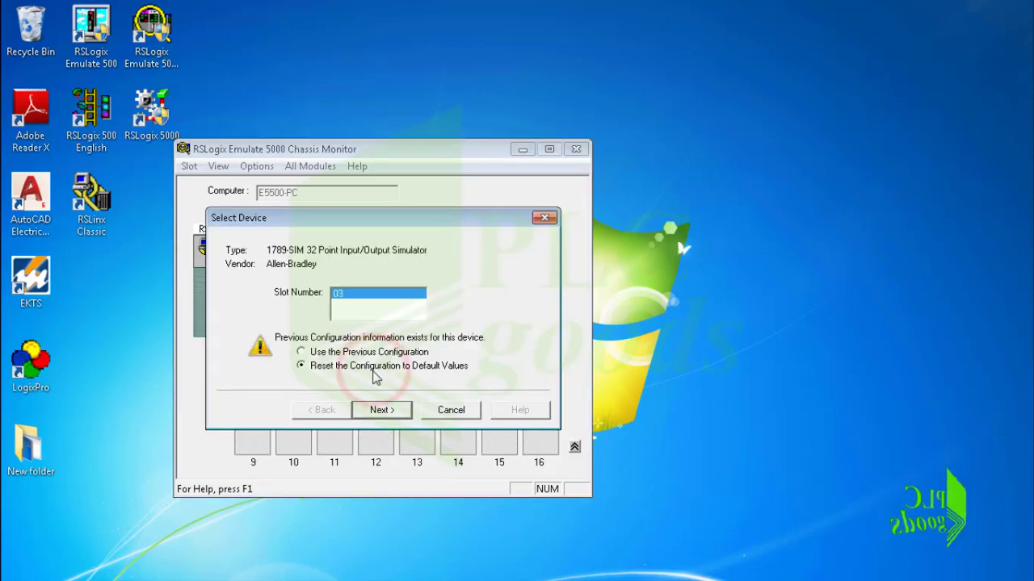
{"action": "left_click", "coordinate": [382, 412]}
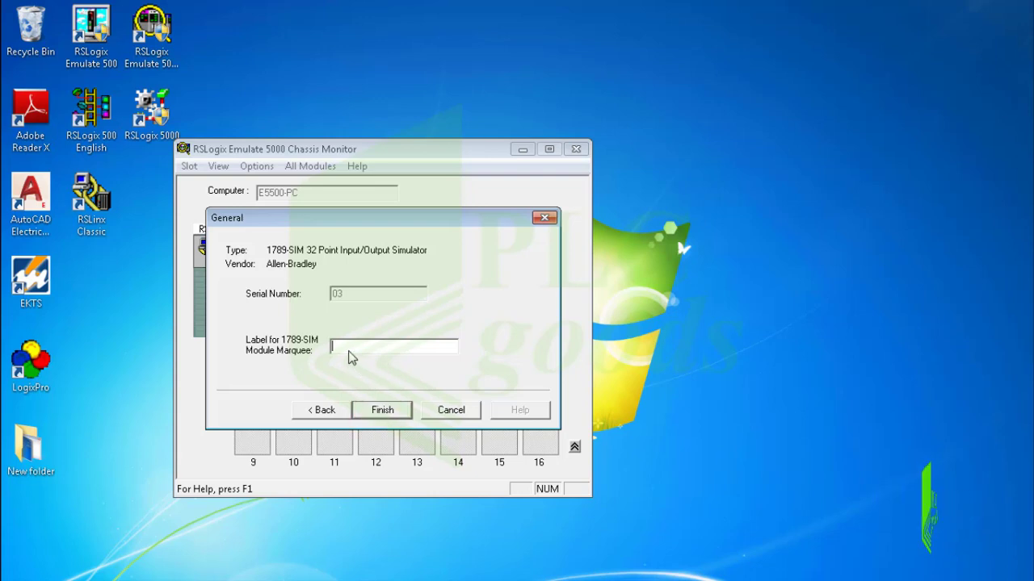
{"action": "left_click", "coordinate": [347, 347]}
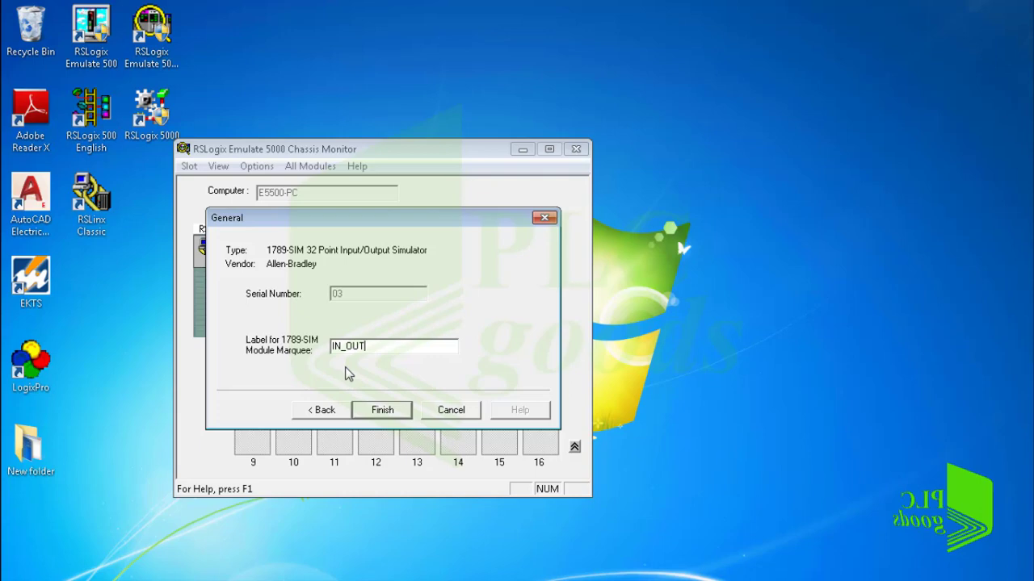
{"action": "left_click", "coordinate": [376, 410]}
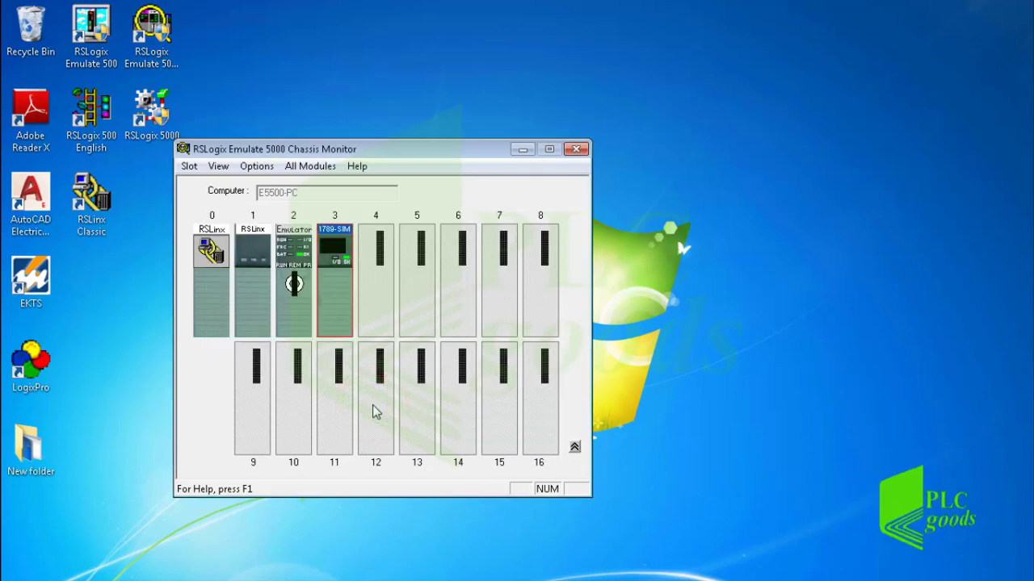
{"action": "right_click", "coordinate": [373, 412]}
{"action": "left_click", "coordinate": [393, 417]}
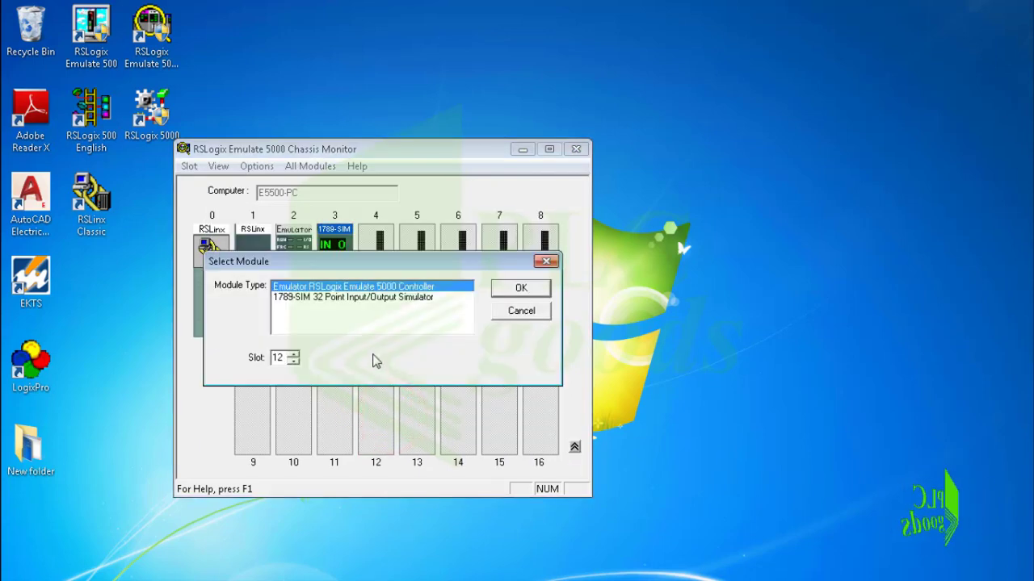
{"action": "left_click", "coordinate": [353, 298]}
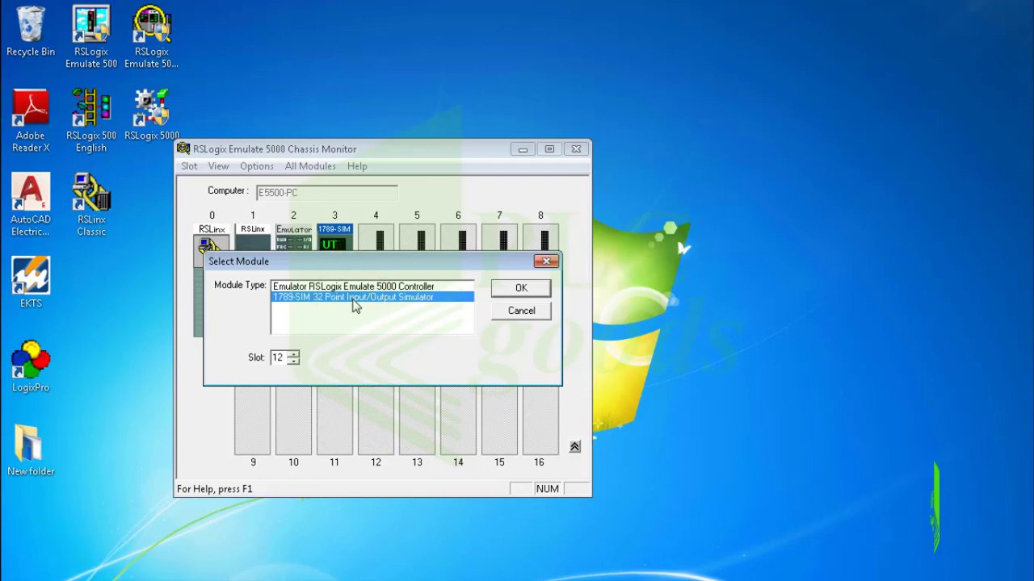
{"action": "left_click", "coordinate": [520, 288]}
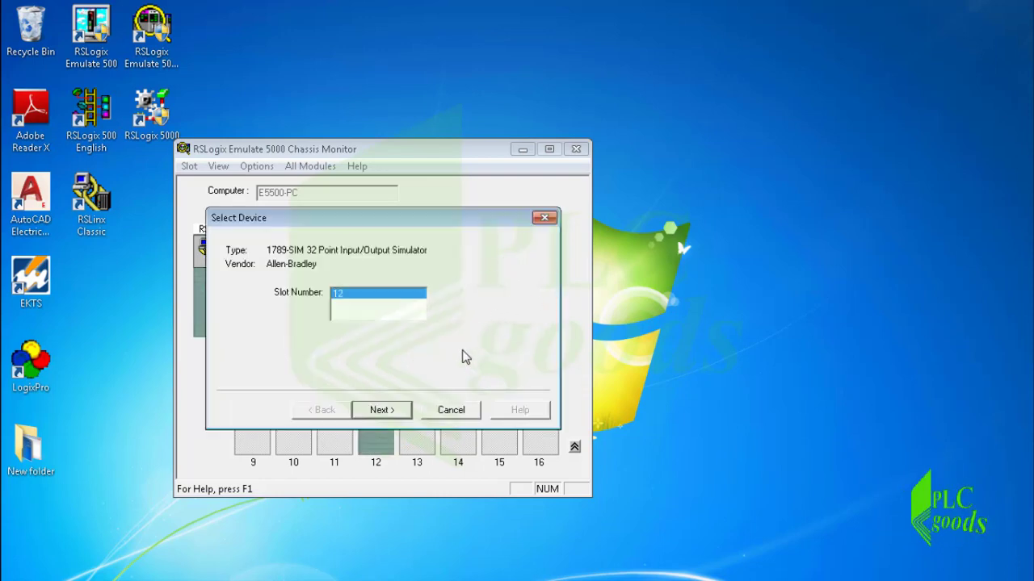
{"action": "left_click", "coordinate": [392, 409]}
{"action": "left_click", "coordinate": [388, 410]}
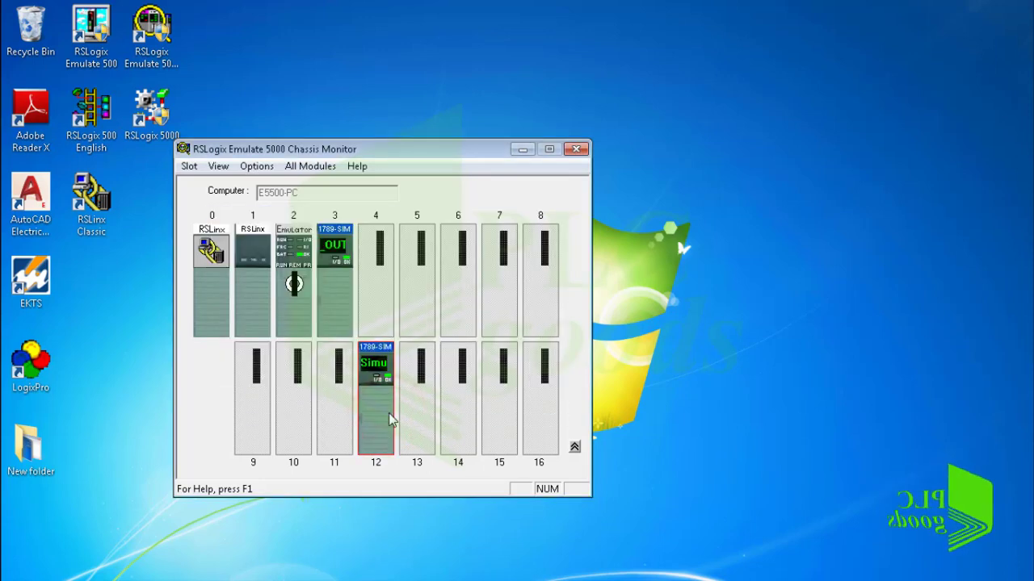
{"action": "right_click", "coordinate": [374, 381]}
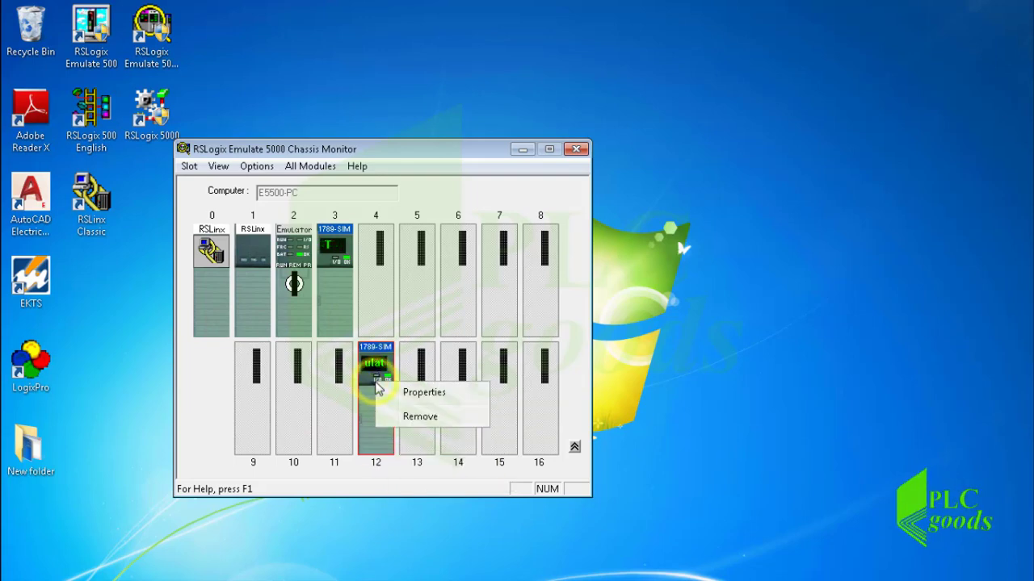
{"action": "left_click", "coordinate": [394, 417]}
{"action": "left_click", "coordinate": [478, 301]}
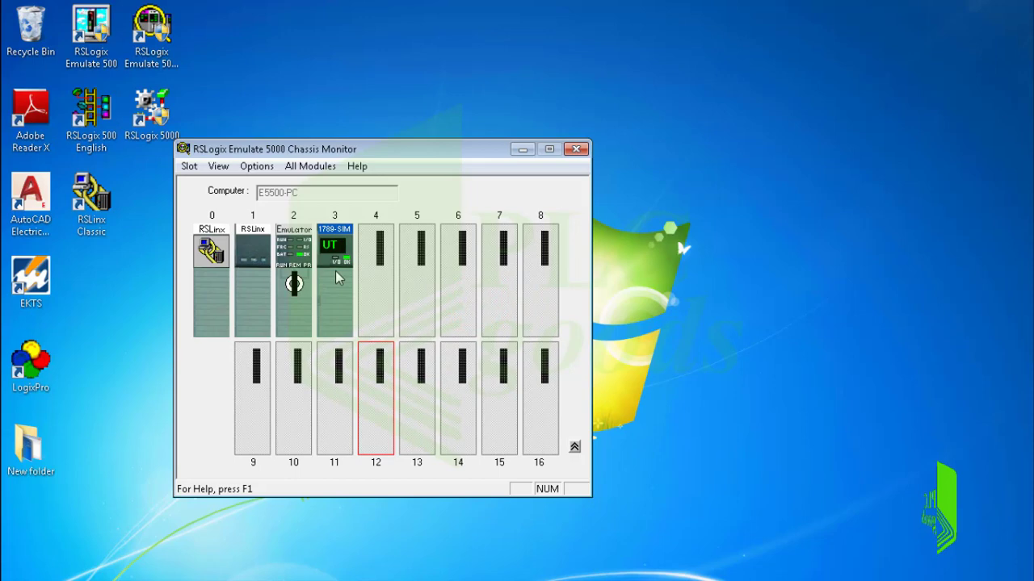
- Launch RSLinx Classic and enlarge its window upward beside the chassis monitor
{"action": "double_click", "coordinate": [92, 206]}
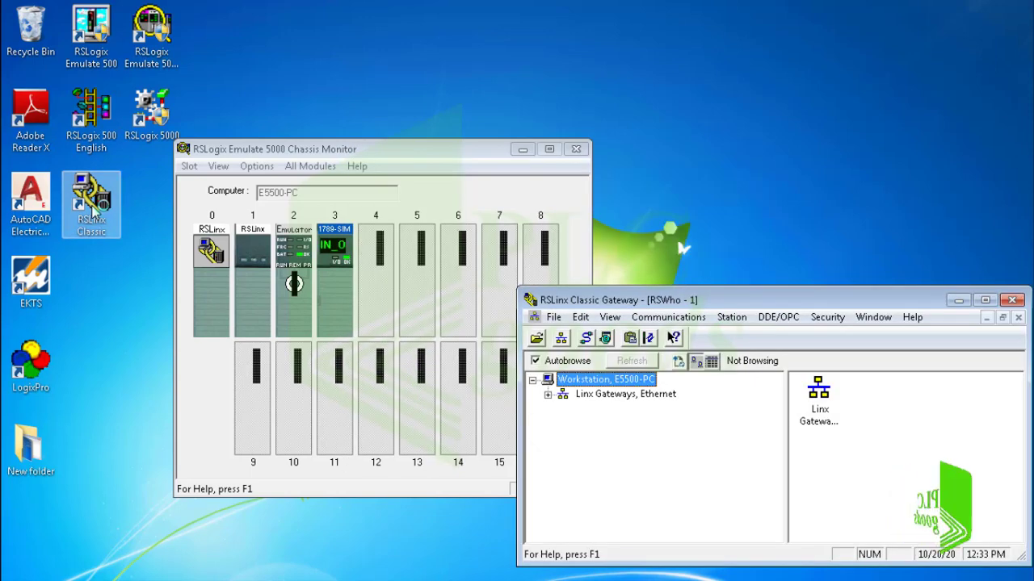
{"action": "left_click_drag", "start_coordinate": [588, 288], "coordinate": [575, 161]}
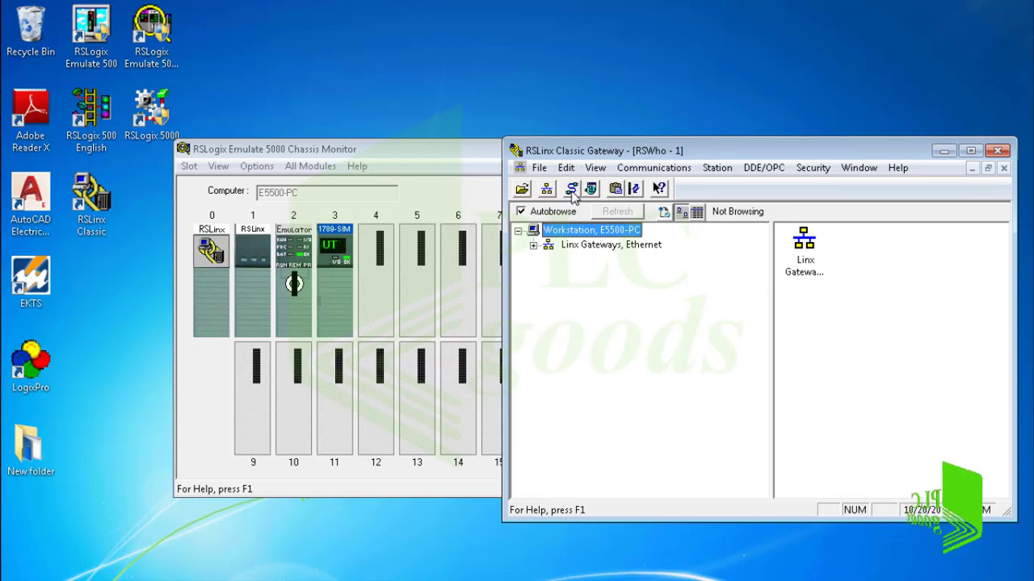
- Add a Virtual Backplane driver named AB_VBP-1 with slot number 5
{"action": "left_click", "coordinate": [571, 190]}
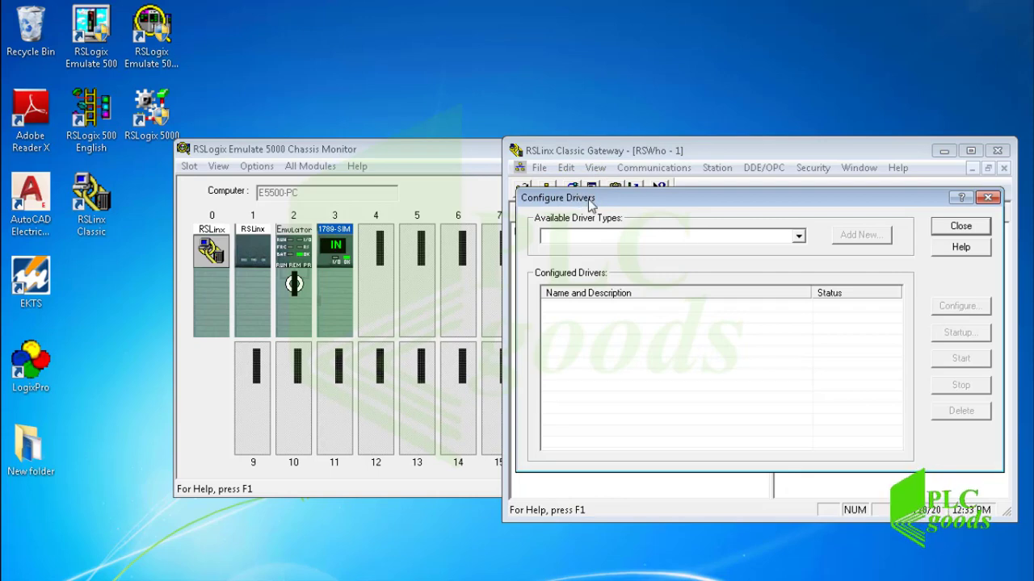
{"action": "left_click", "coordinate": [798, 236]}
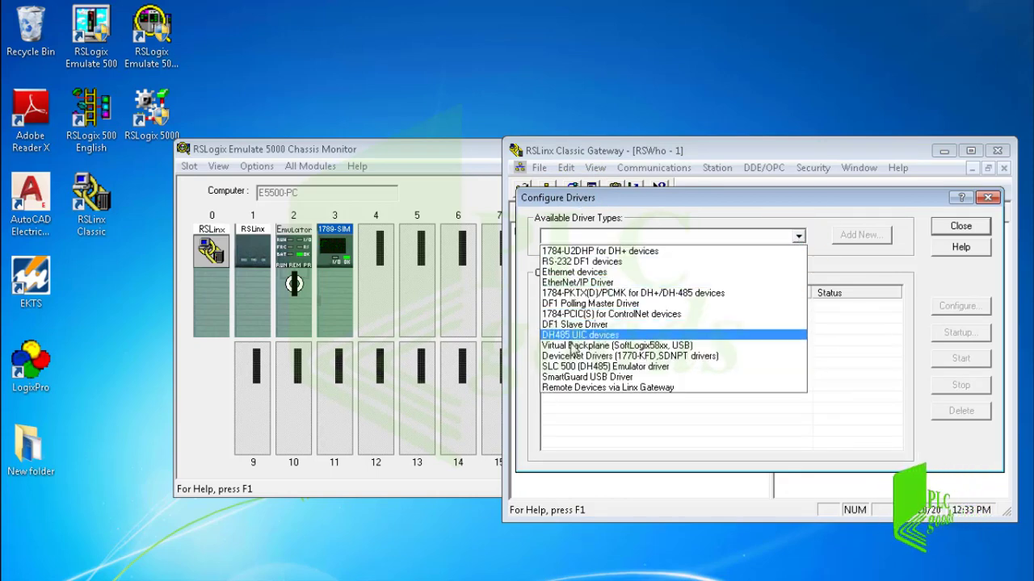
{"action": "left_click", "coordinate": [606, 345]}
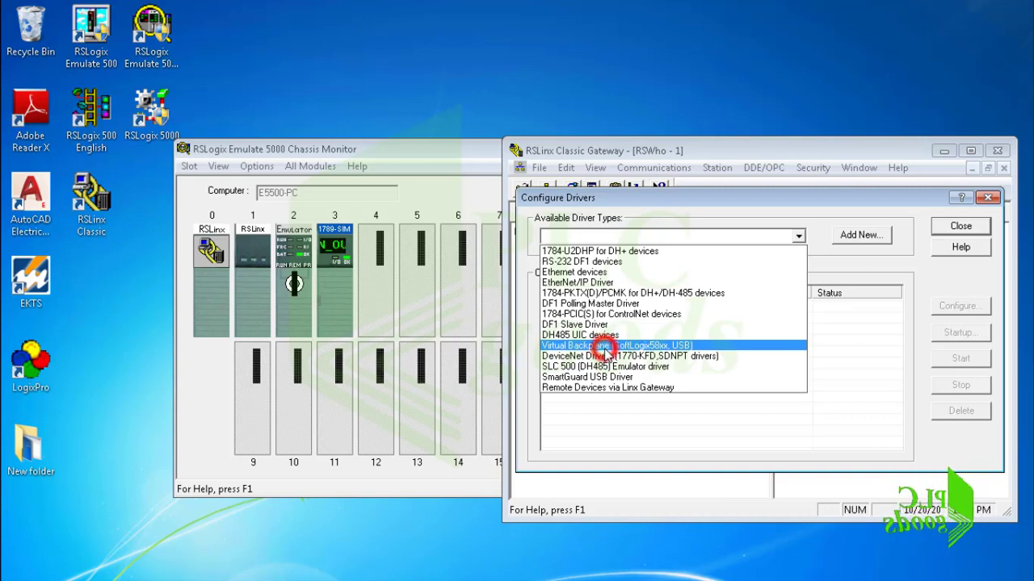
{"action": "left_click", "coordinate": [846, 241]}
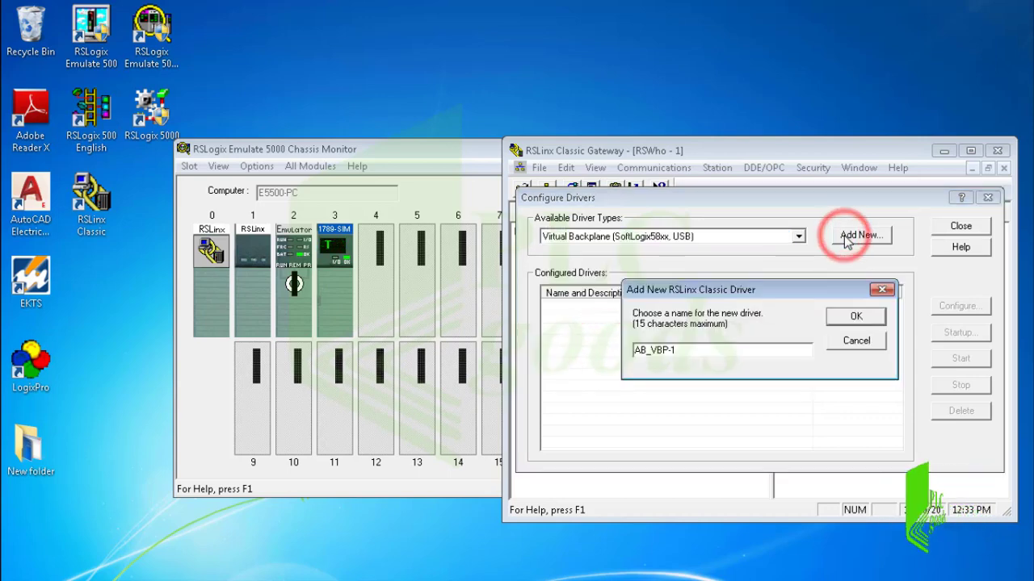
{"action": "left_click", "coordinate": [840, 321]}
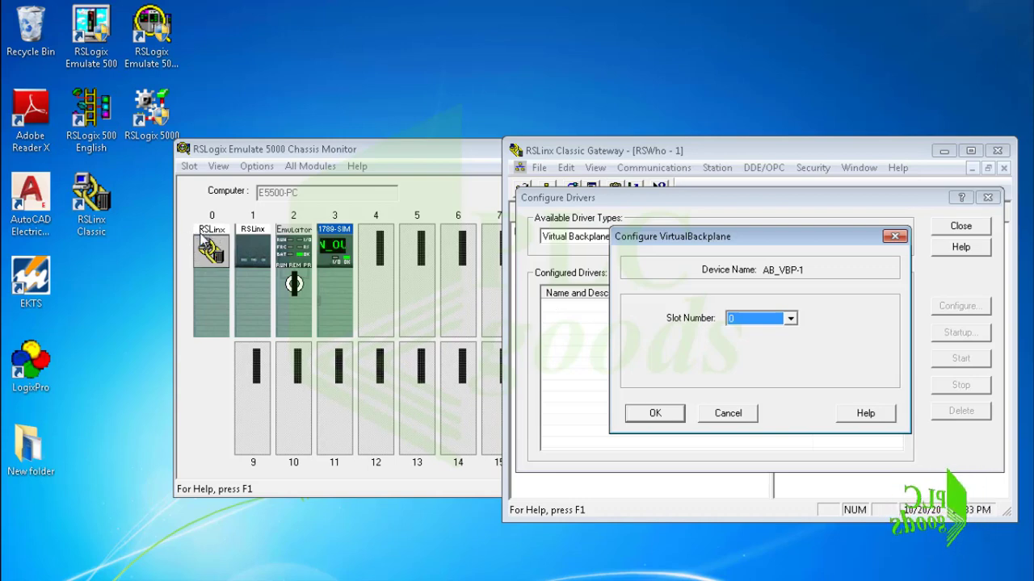
{"action": "left_click", "coordinate": [749, 322]}
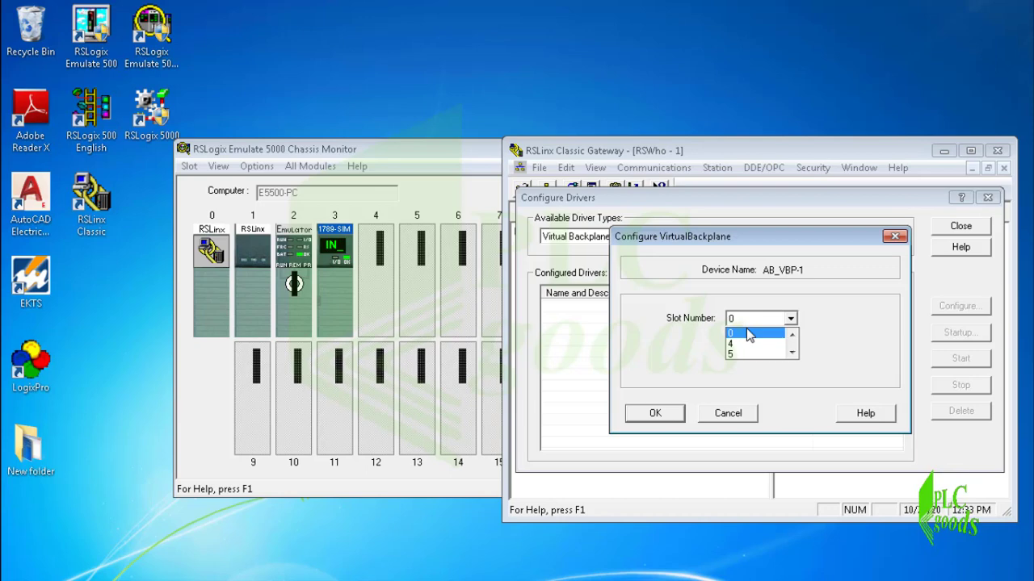
{"action": "left_click", "coordinate": [739, 353]}
{"action": "left_click", "coordinate": [656, 415]}
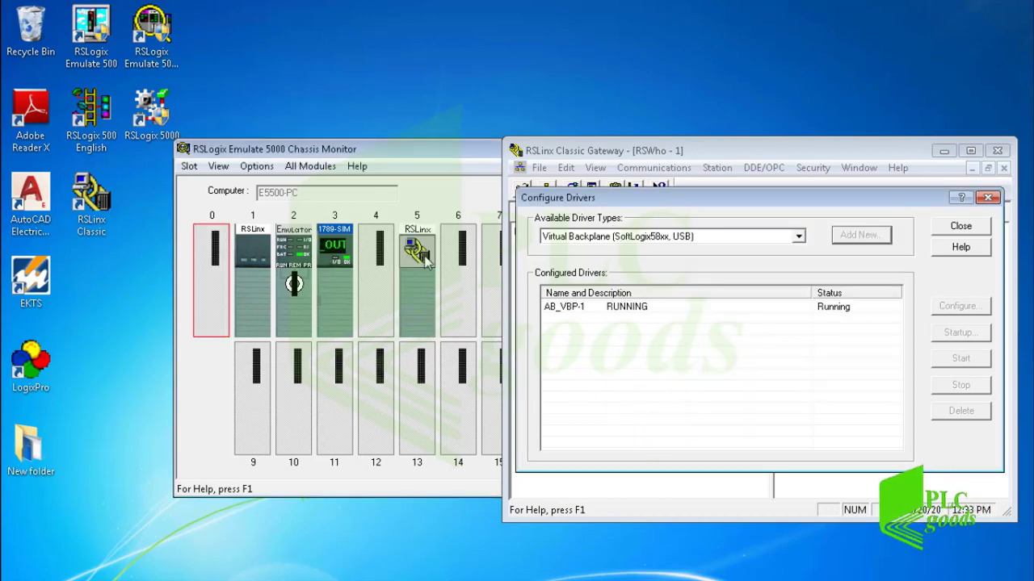
- Reconfigure the AB_VBP-1 driver to slot number 0
{"action": "left_click", "coordinate": [592, 308]}
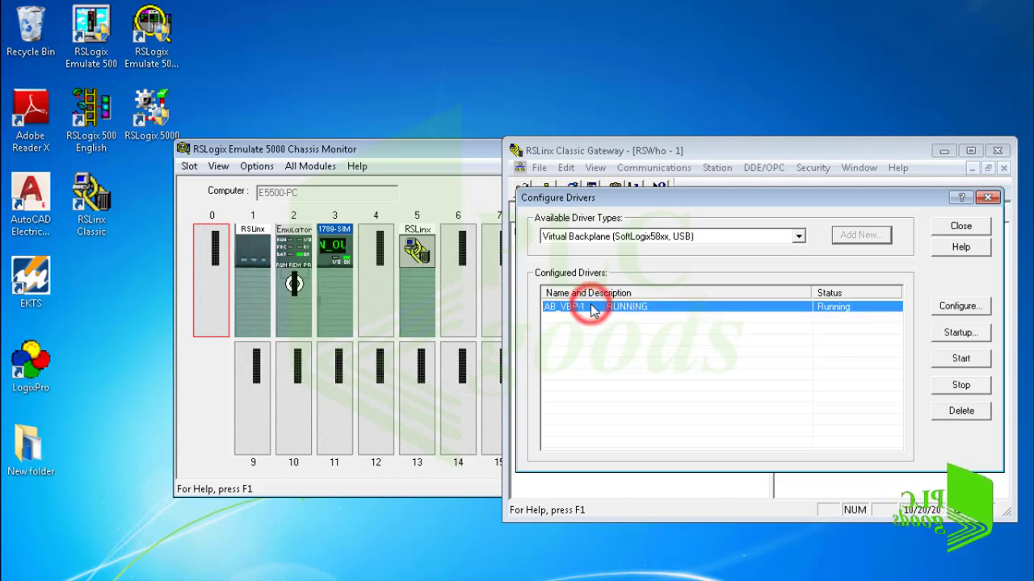
{"action": "left_click", "coordinate": [960, 307]}
{"action": "left_click", "coordinate": [791, 319]}
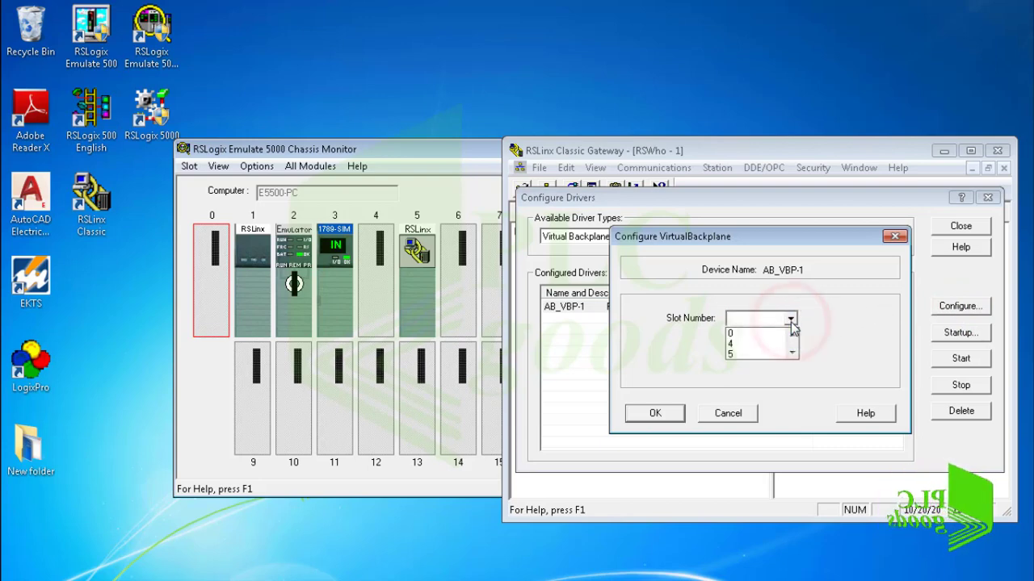
{"action": "left_click", "coordinate": [737, 334]}
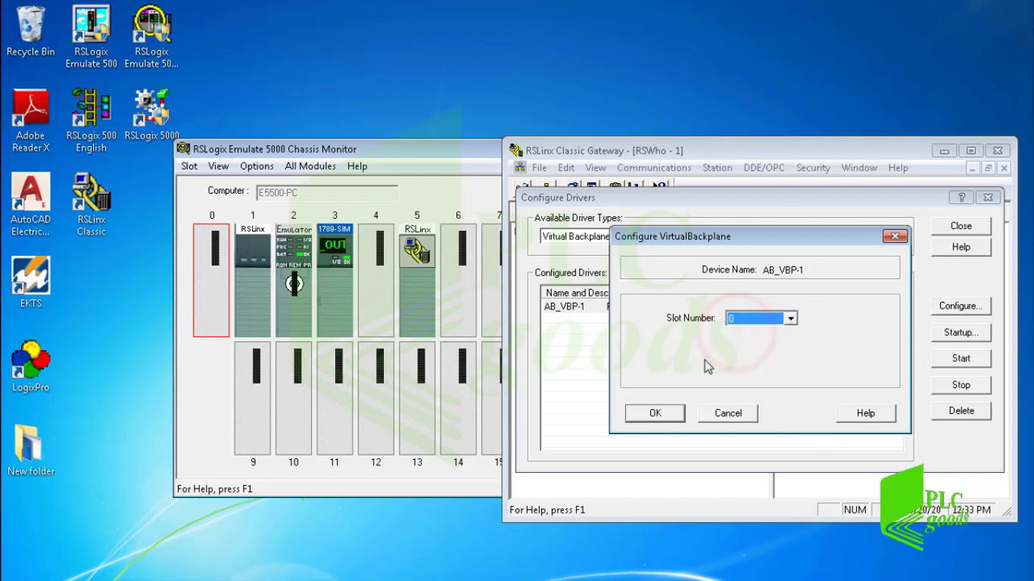
{"action": "left_click", "coordinate": [657, 413]}
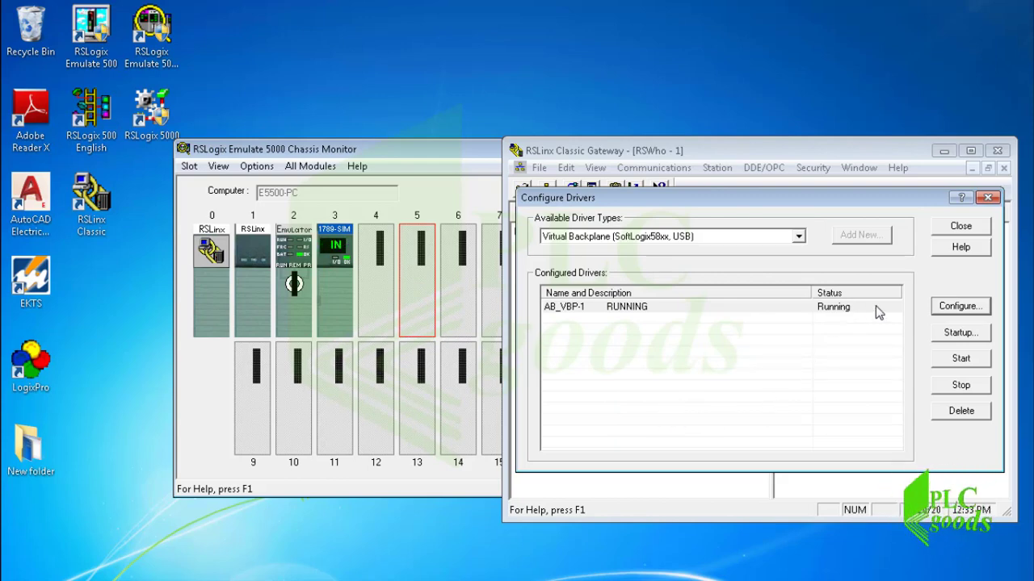
- Close Configure Drivers, expand AB_VBP-1 in RSWho and inspect devices 00 through 03
{"action": "left_click", "coordinate": [958, 227]}
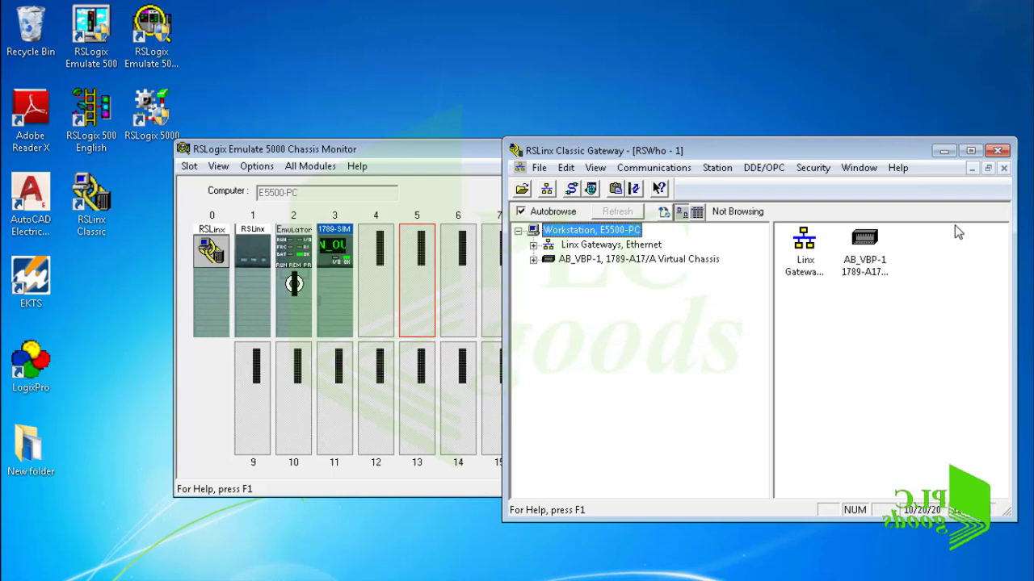
{"action": "left_click", "coordinate": [550, 260]}
{"action": "left_click", "coordinate": [533, 259]}
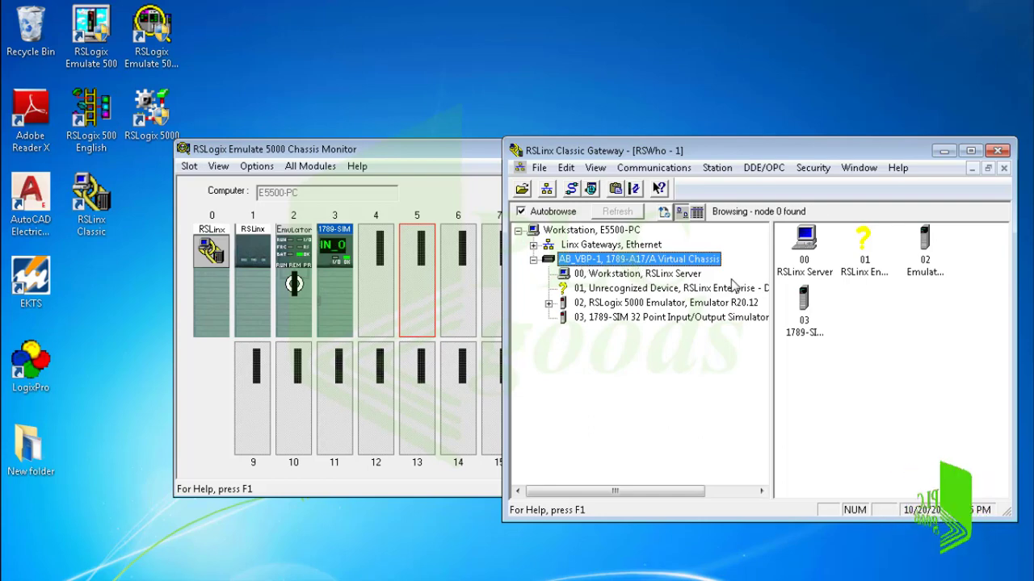
{"action": "left_click", "coordinate": [795, 266]}
{"action": "left_click", "coordinate": [865, 271]}
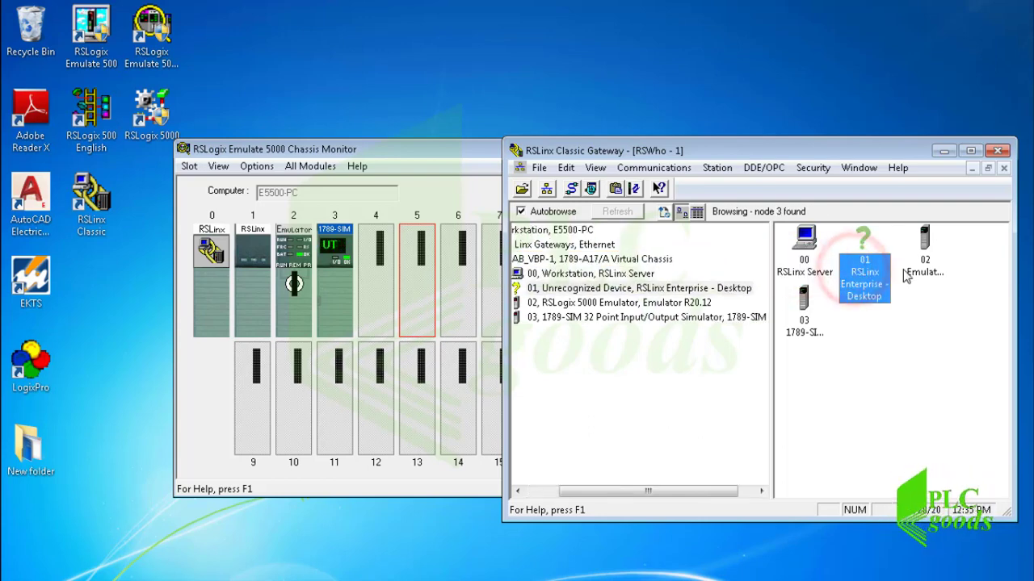
{"action": "left_click", "coordinate": [925, 272]}
{"action": "left_click", "coordinate": [805, 335]}
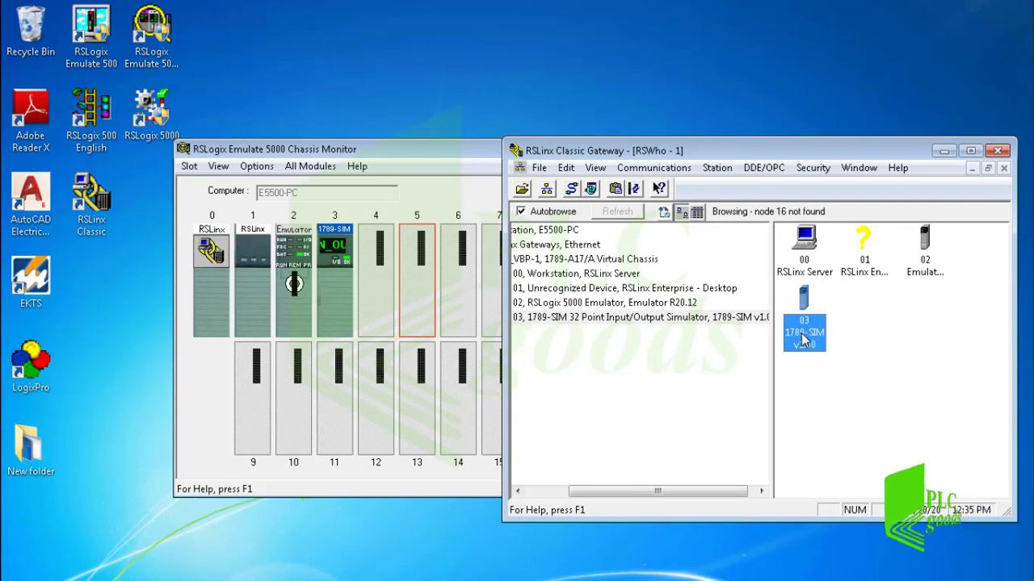
{"action": "left_click_drag", "start_coordinate": [675, 491], "coordinate": [638, 495]}
- Switch back to RSLogix 5000 and select the 1756-L62 Start_Test controller in backplane slot 0
{"action": "key", "text": "alt+Tab"}
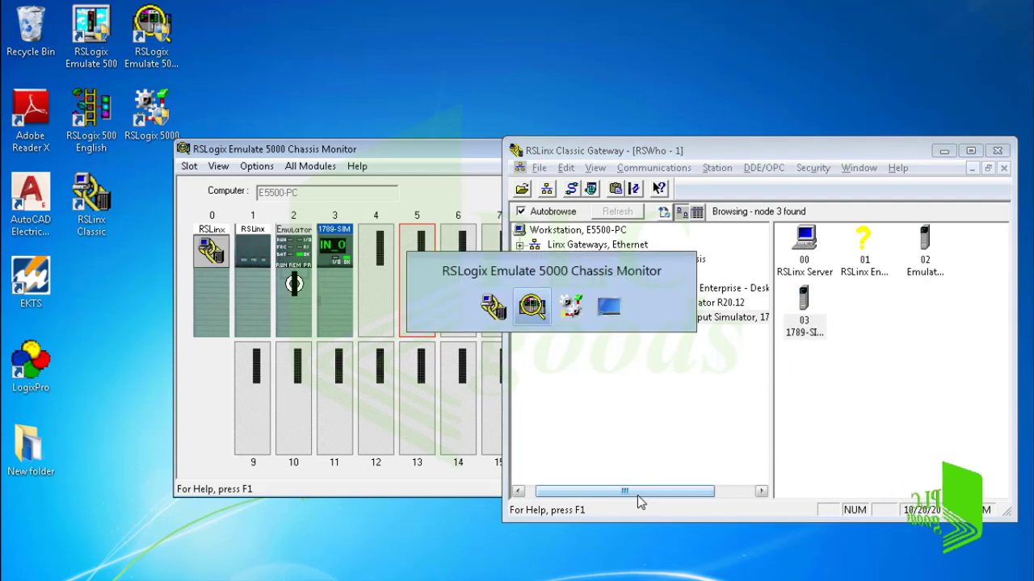
{"action": "key", "text": "alt+Tab"}
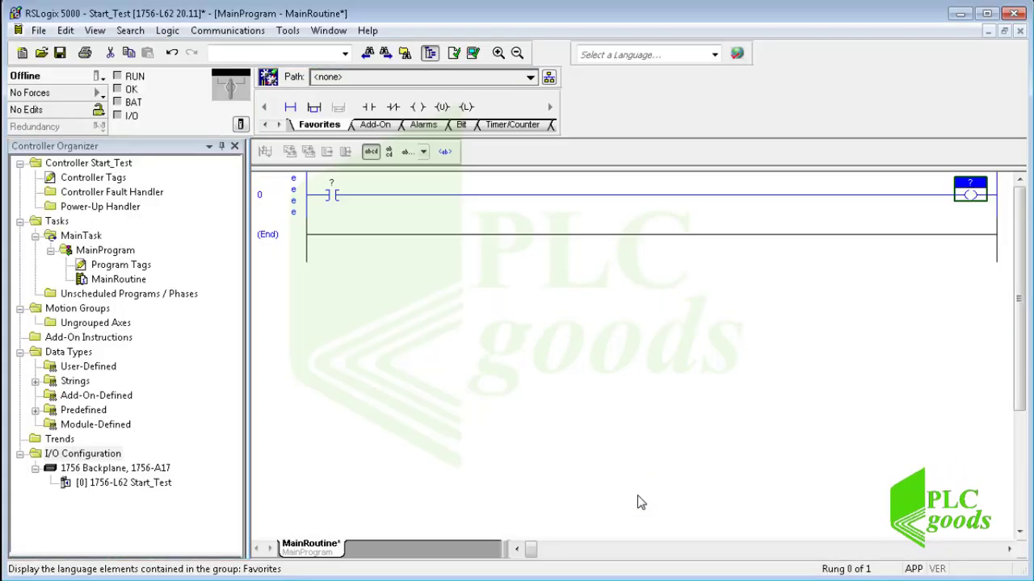
{"action": "key", "text": "alt+Tab"}
{"action": "key", "text": "alt+Tab"}
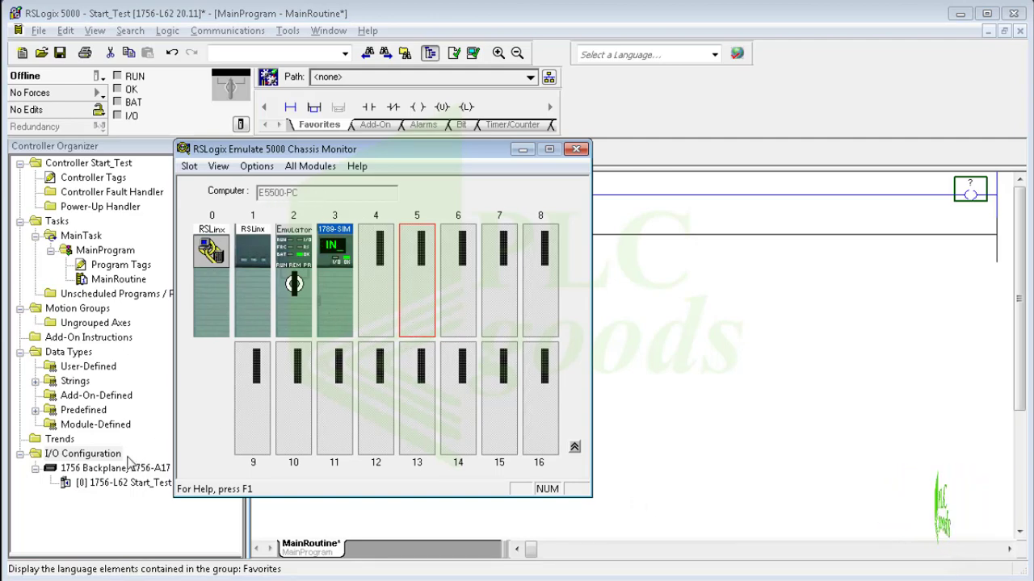
{"action": "left_click", "coordinate": [106, 471]}
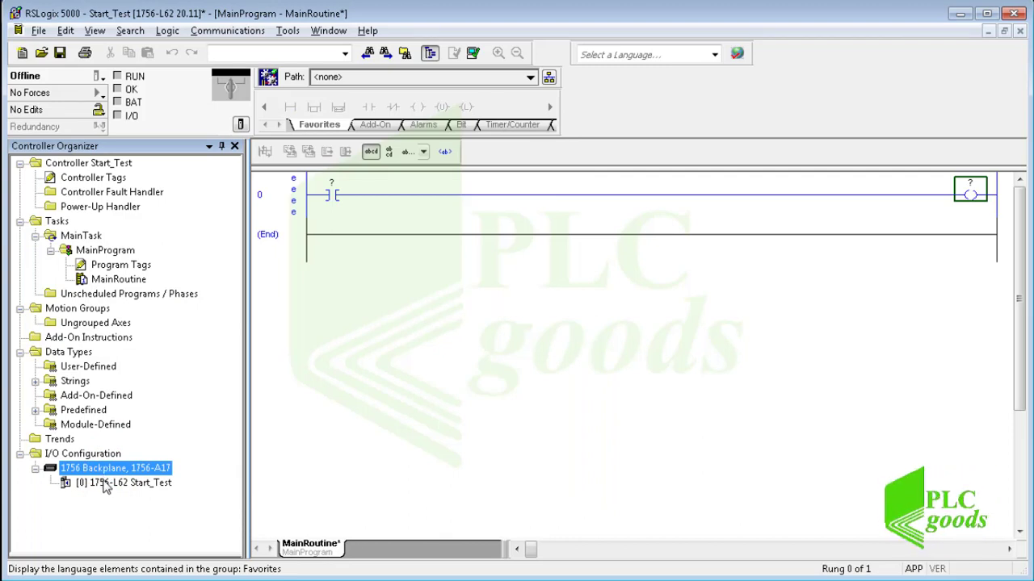
{"action": "left_click", "coordinate": [105, 483]}
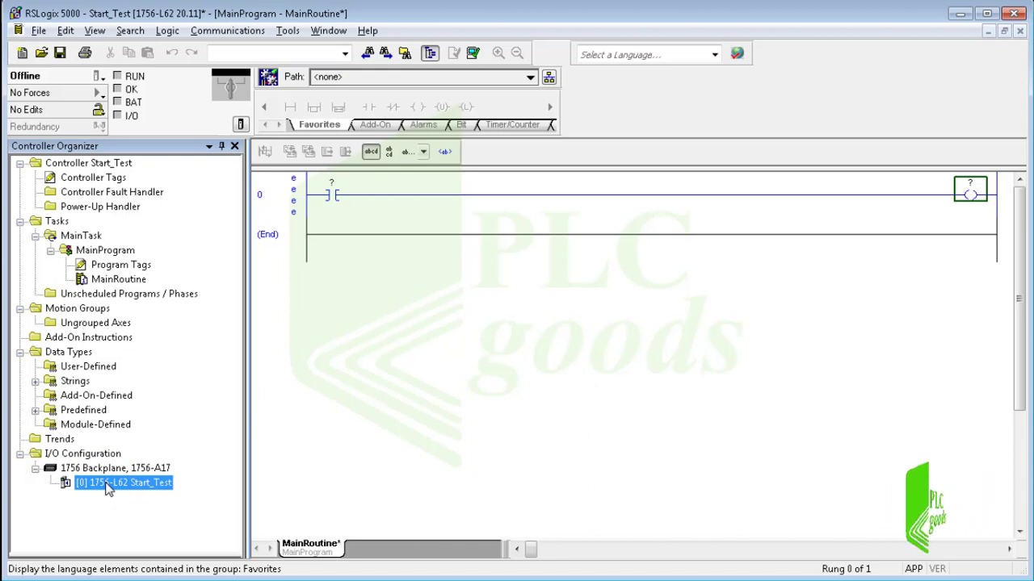
{"action": "left_click", "coordinate": [38, 31]}
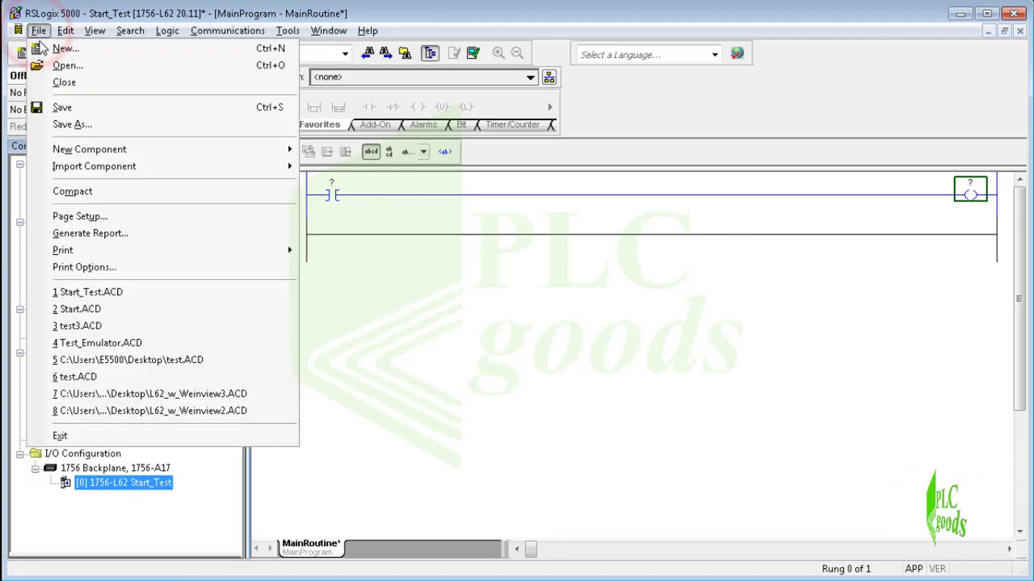
{"action": "left_click", "coordinate": [48, 45]}
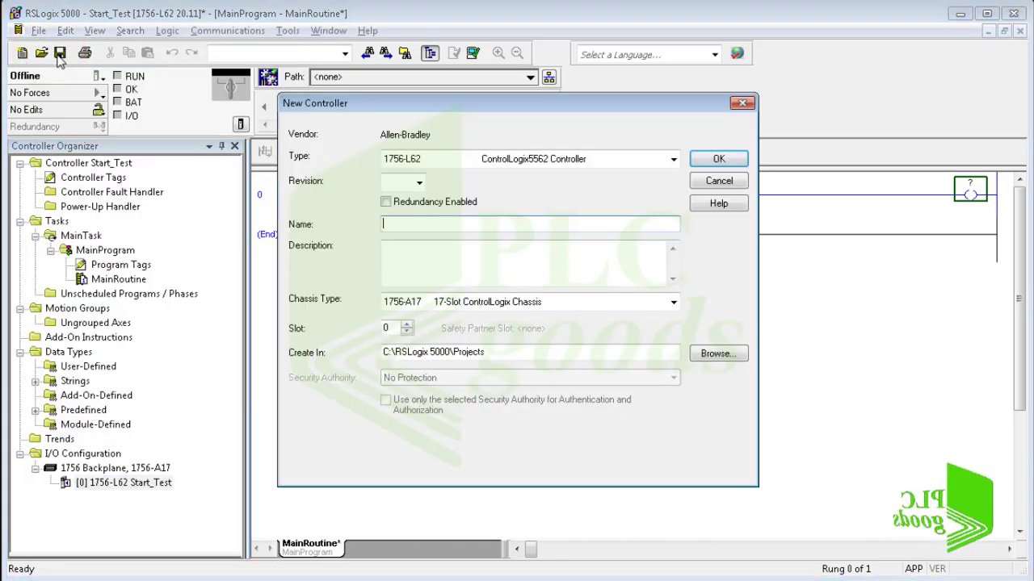
{"action": "left_click", "coordinate": [534, 165]}
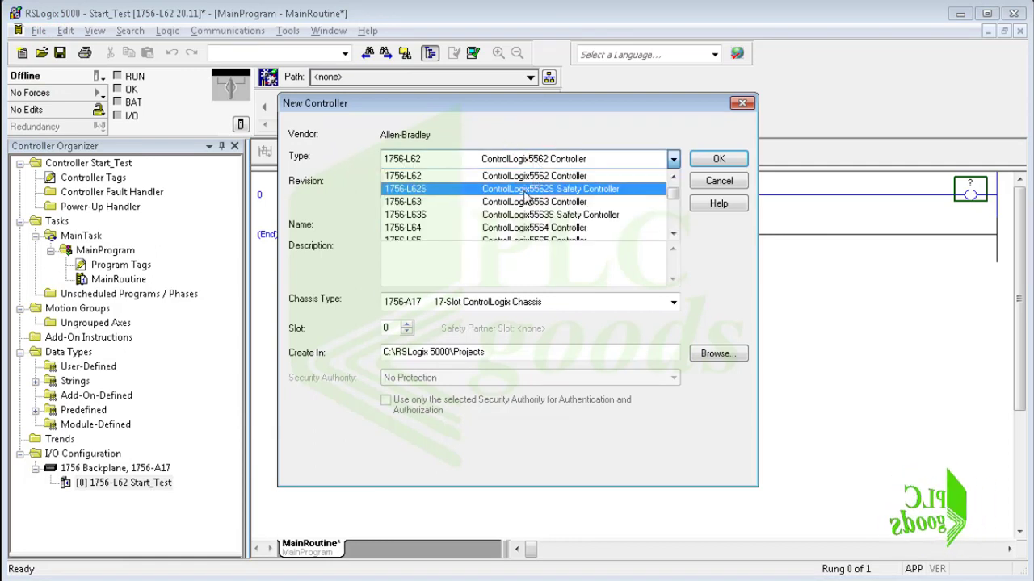
{"action": "scroll", "coordinate": [526, 194], "scroll_direction": "down", "scroll_amount": 6}
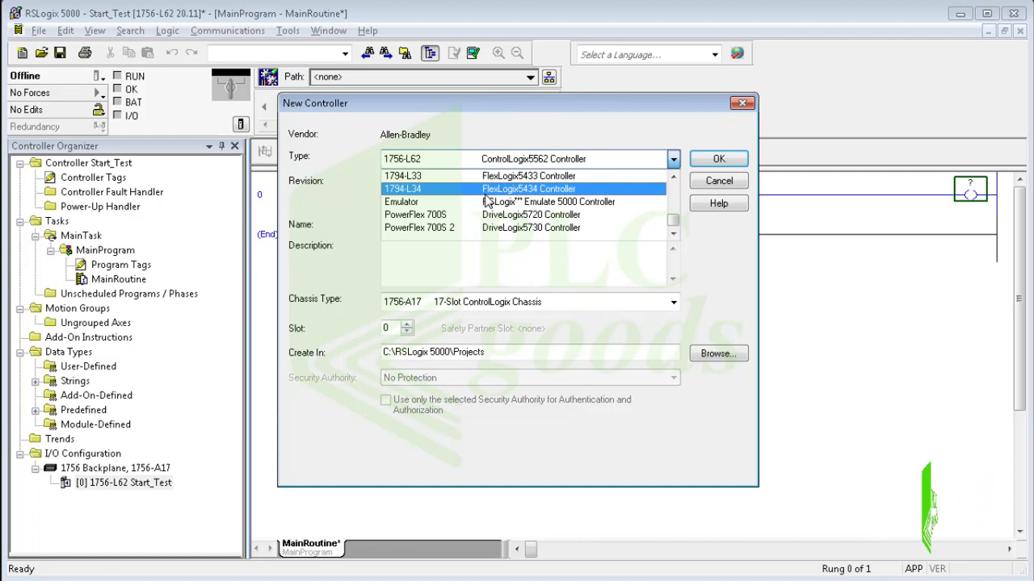
{"action": "left_click", "coordinate": [467, 202]}
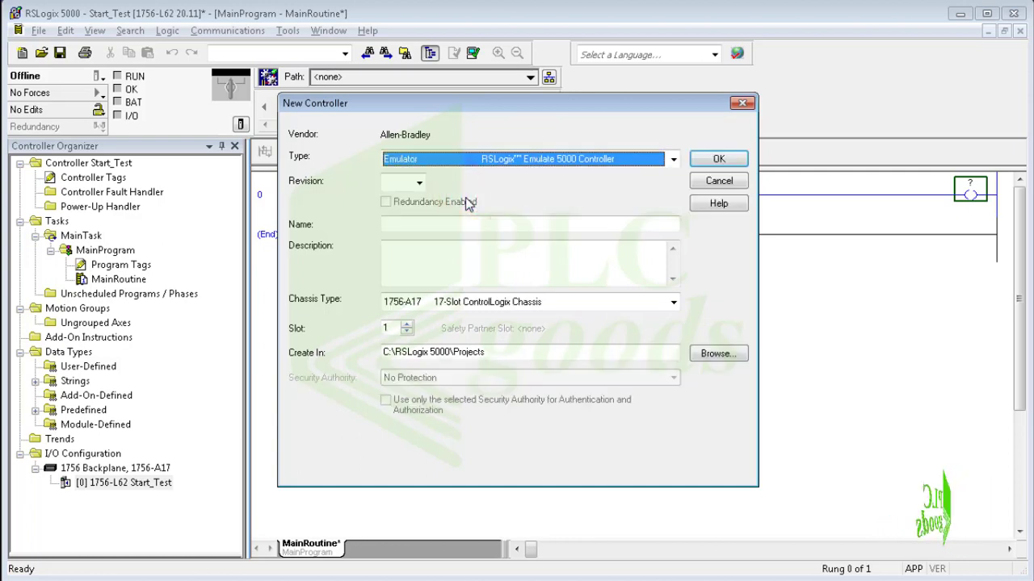
{"action": "left_click", "coordinate": [419, 183]}
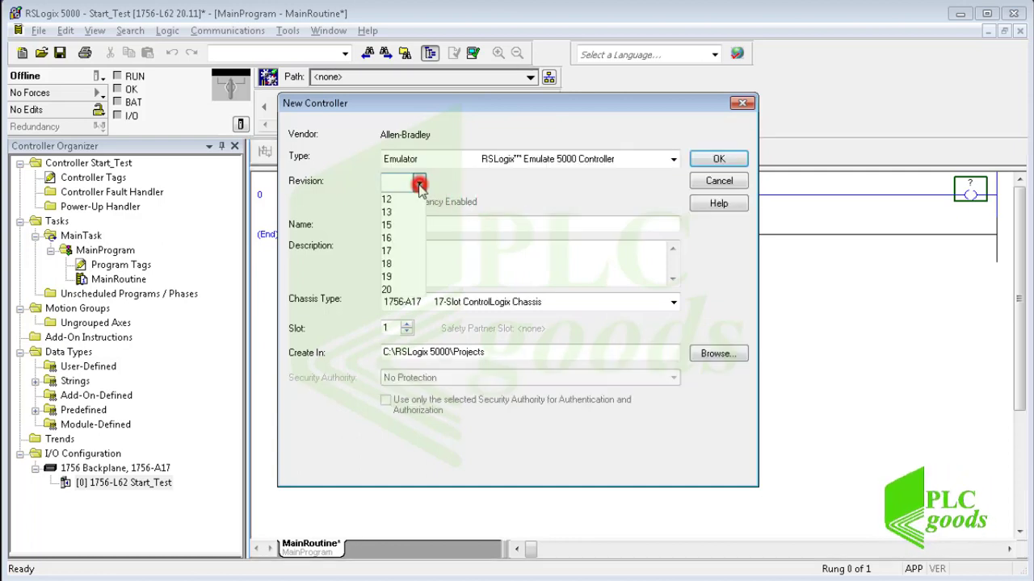
{"action": "left_click", "coordinate": [388, 291]}
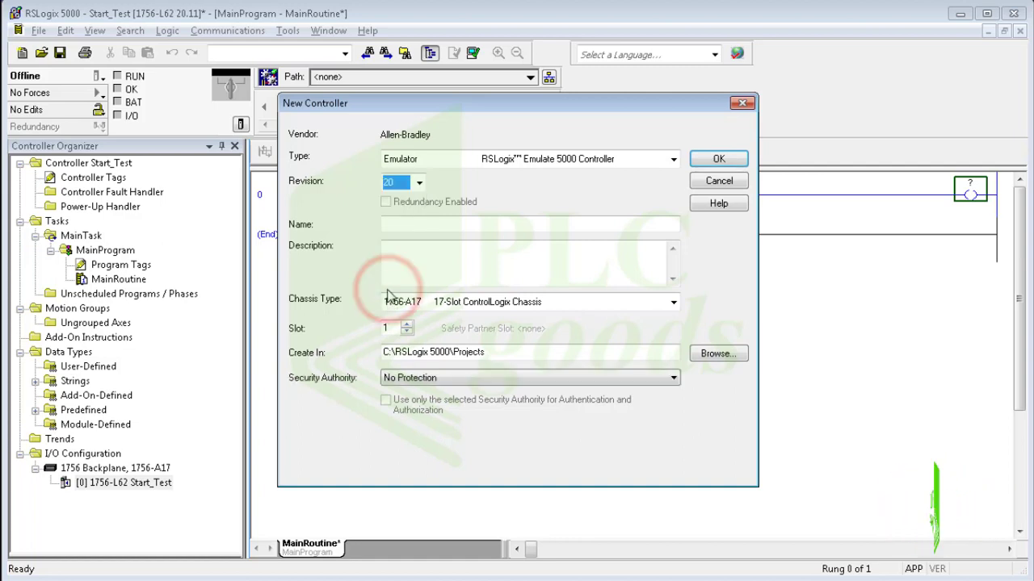
{"action": "left_click", "coordinate": [397, 226]}
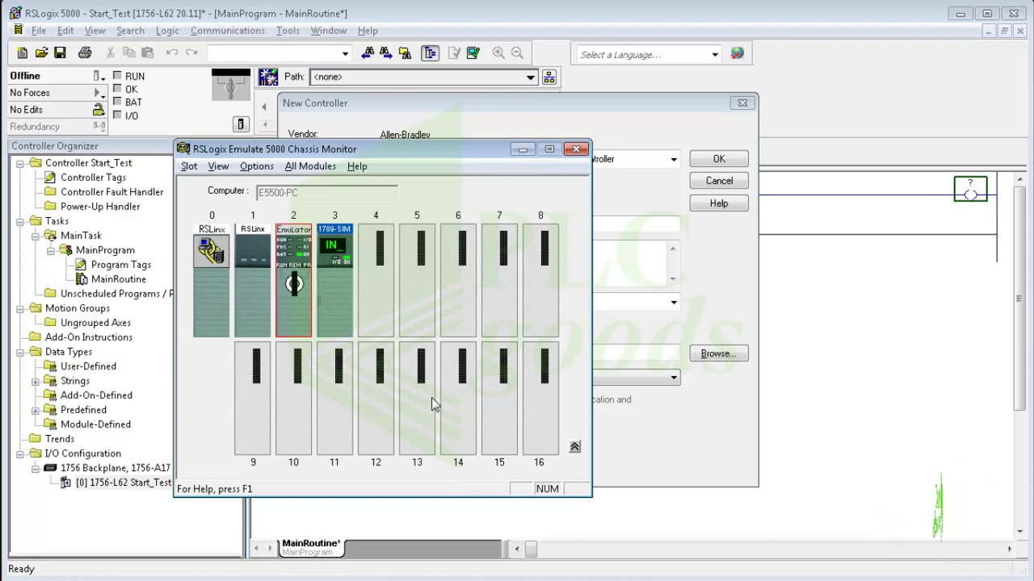
{"action": "key", "text": "alt+Tab"}
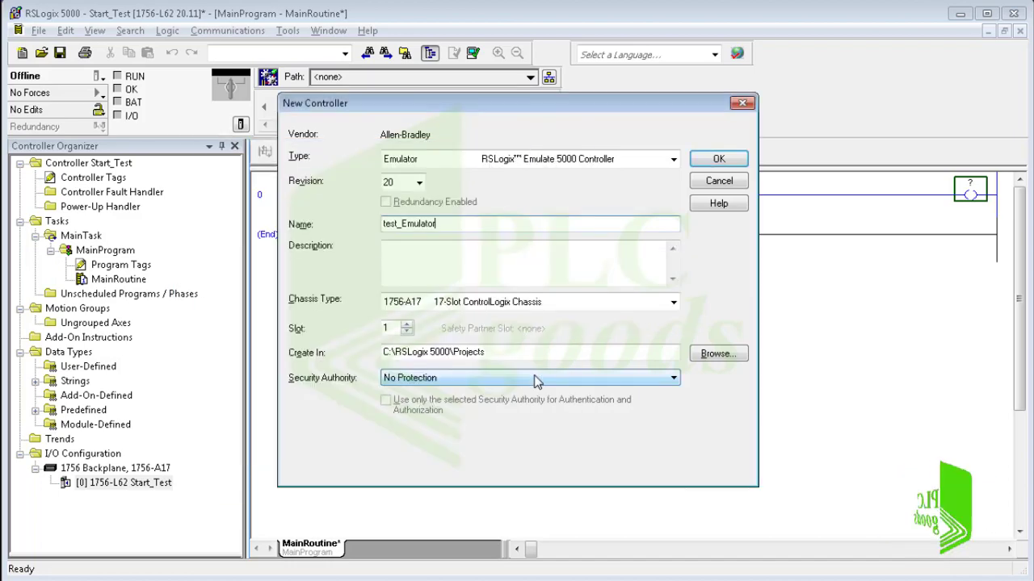
{"action": "double_click", "coordinate": [386, 329]}
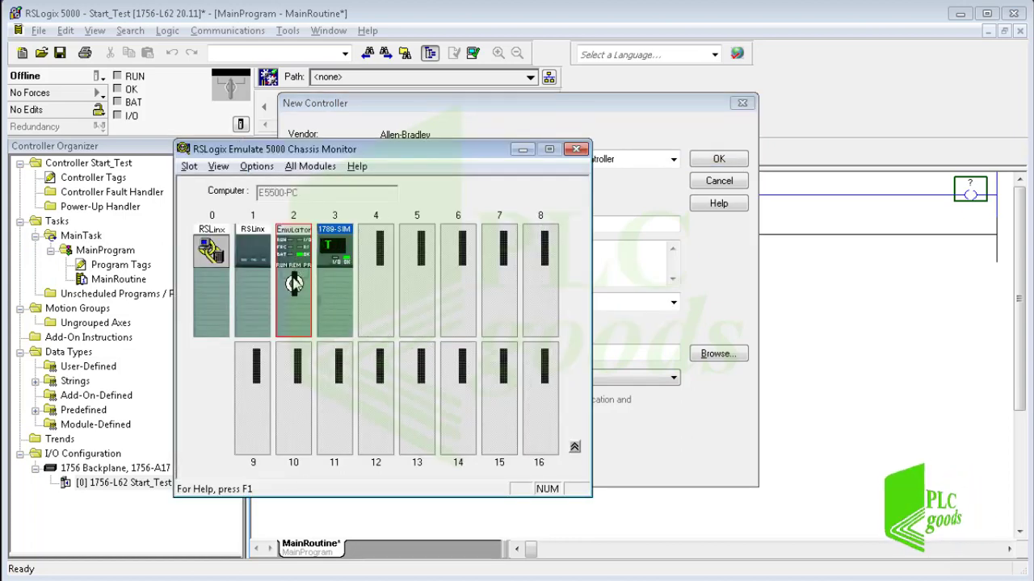
{"action": "key", "text": "alt+Tab"}
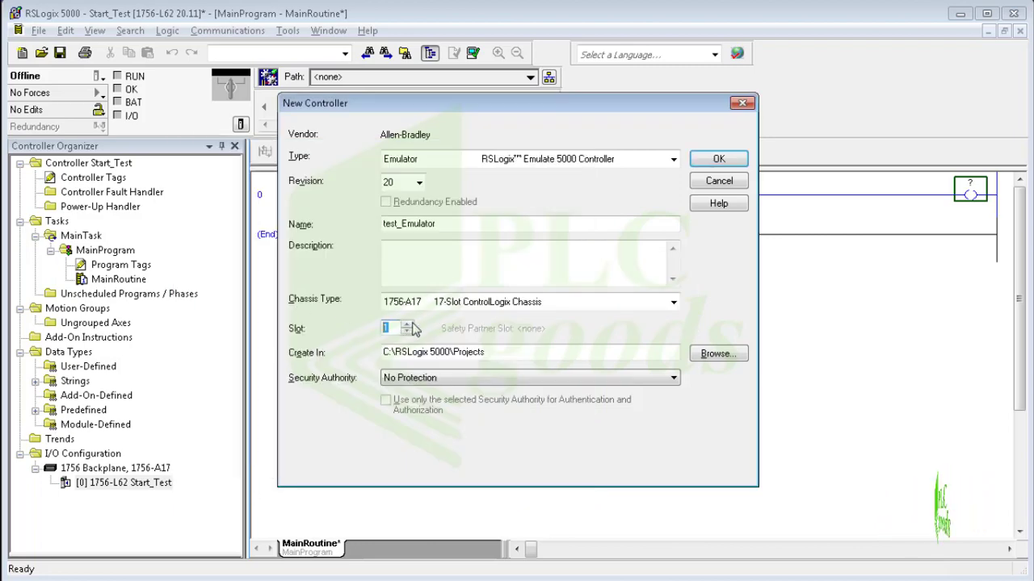
{"action": "left_click", "coordinate": [409, 325]}
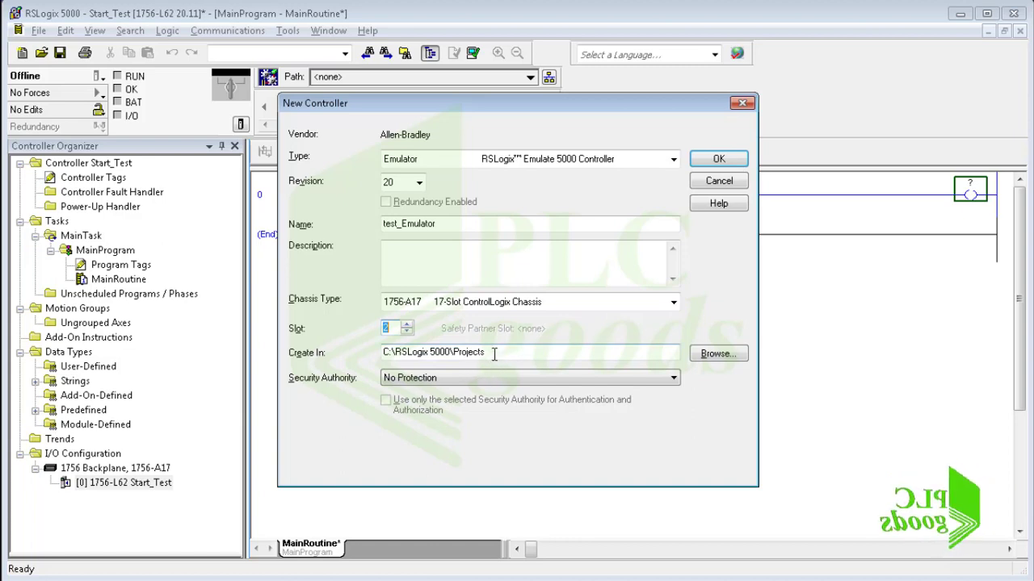
{"action": "left_click", "coordinate": [721, 182]}
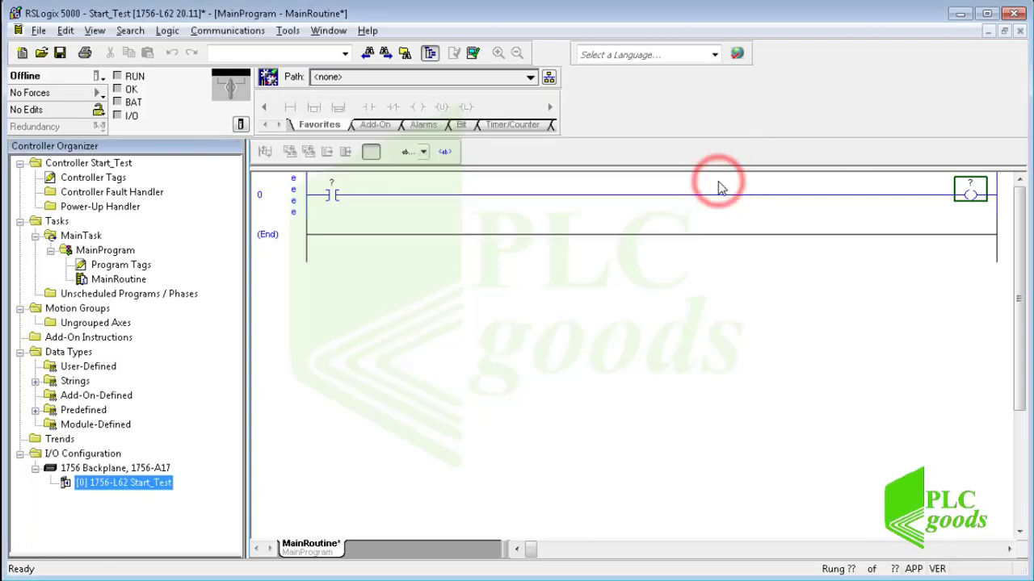
- Change the Start_Test controller type to RSLogix Emulate 5000 at software version 20
{"action": "right_click", "coordinate": [142, 483]}
{"action": "left_click", "coordinate": [191, 449]}
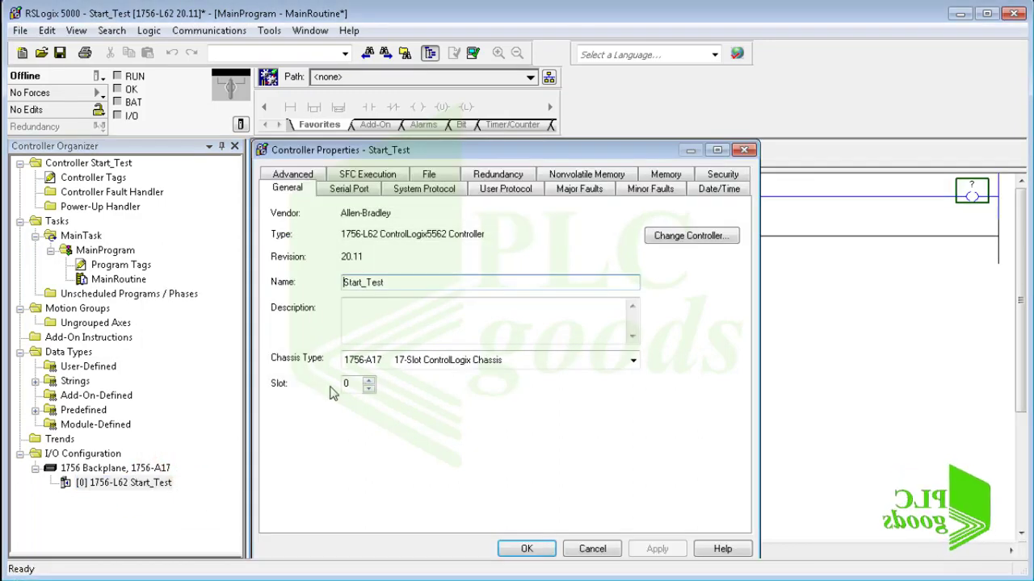
{"action": "left_click", "coordinate": [668, 238]}
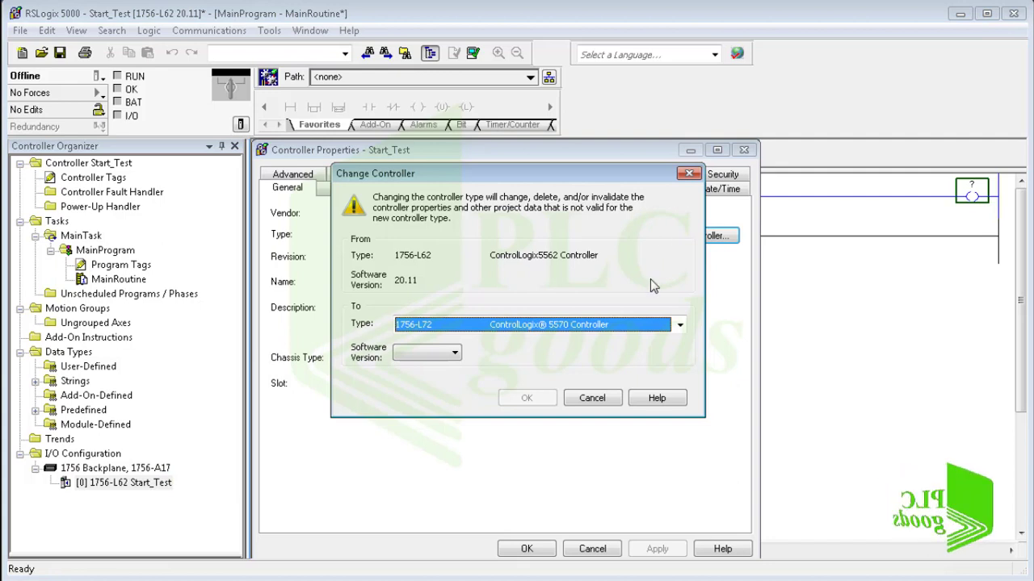
{"action": "left_click", "coordinate": [679, 325]}
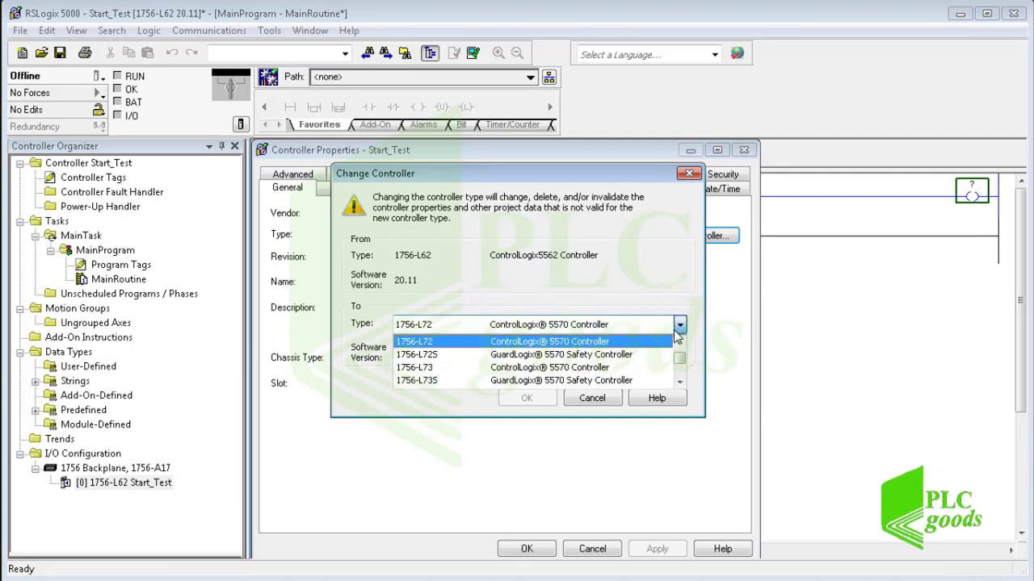
{"action": "scroll", "coordinate": [636, 352], "scroll_direction": "down", "scroll_amount": 5}
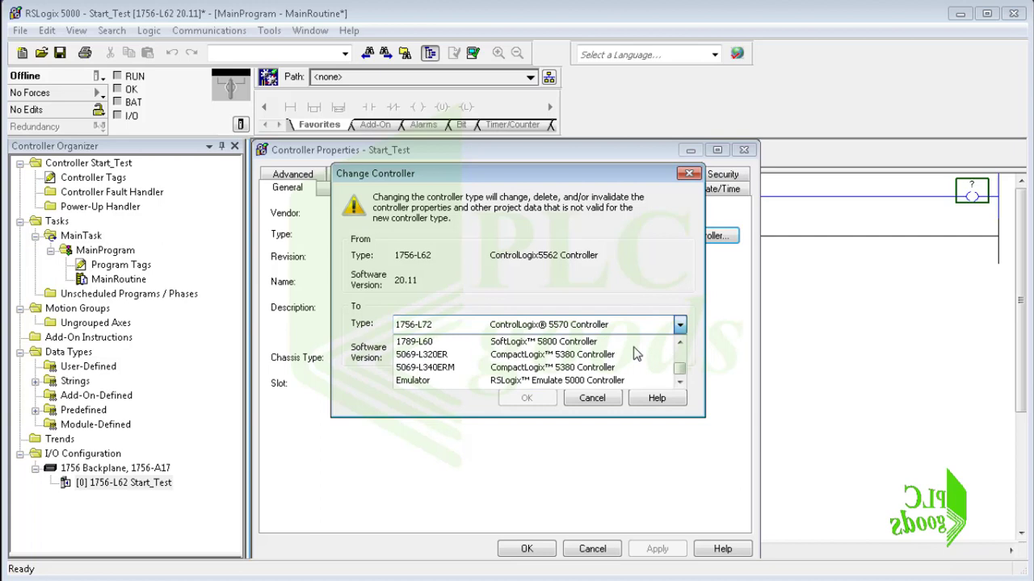
{"action": "left_click", "coordinate": [594, 381]}
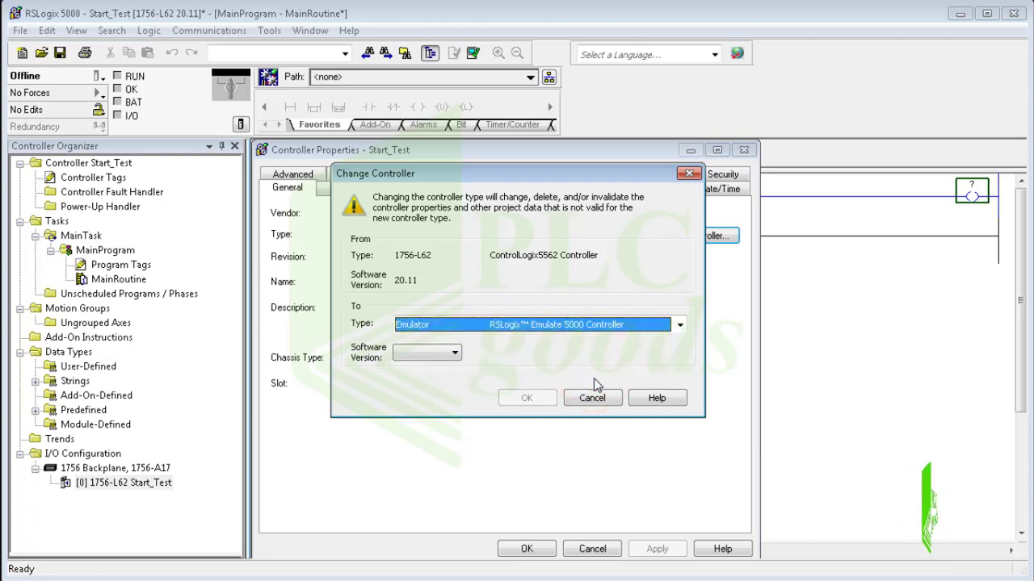
{"action": "left_click", "coordinate": [457, 359]}
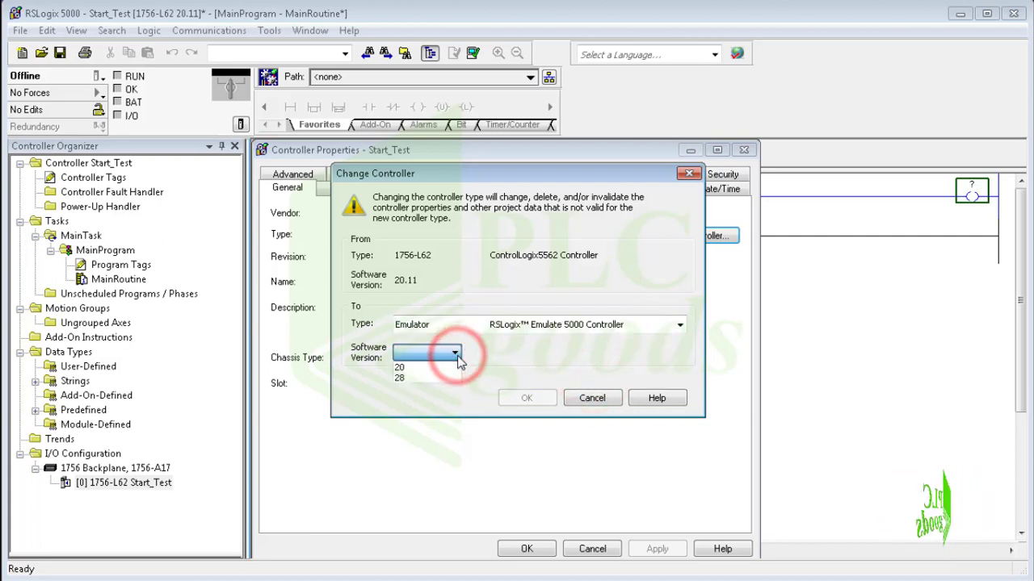
{"action": "left_click", "coordinate": [418, 371]}
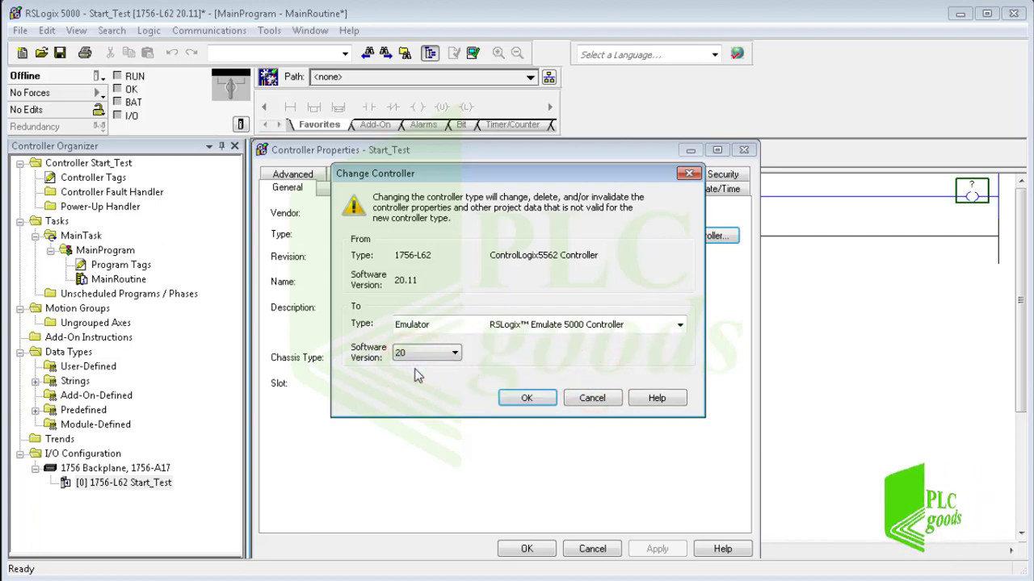
{"action": "left_click", "coordinate": [526, 397]}
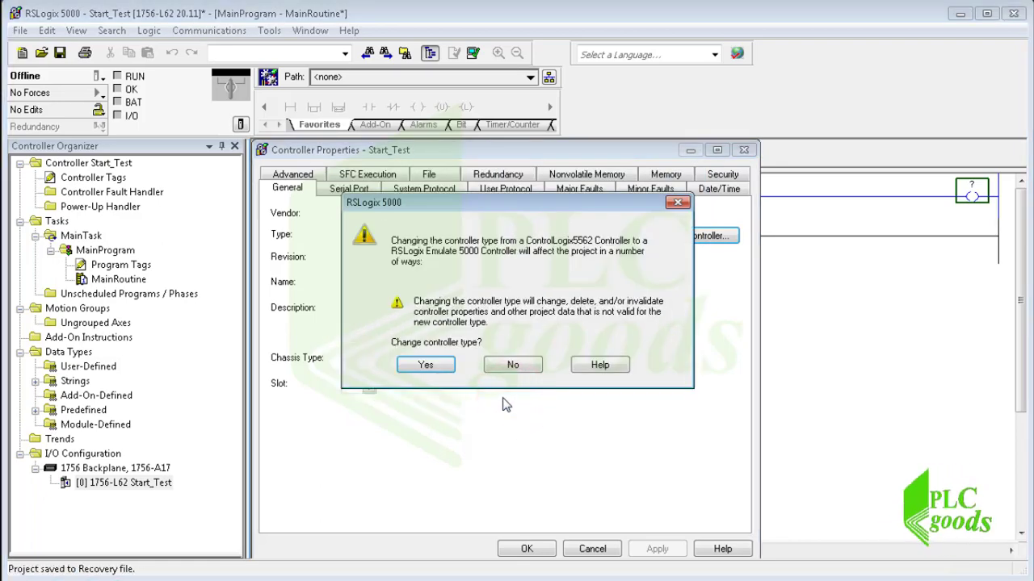
{"action": "left_click", "coordinate": [430, 367]}
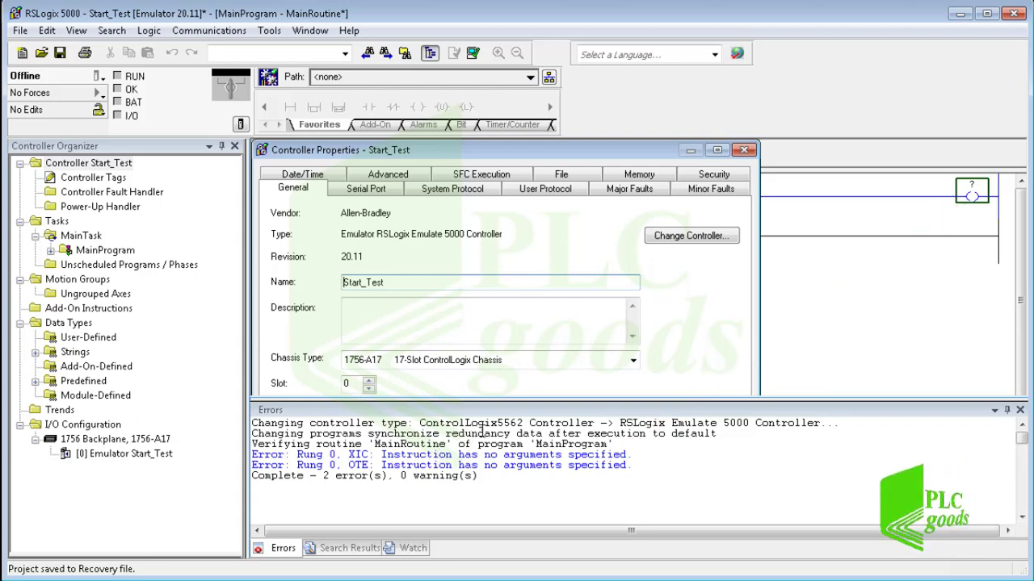
- Dismiss the errors pane, set the controller's slot to 2, and save its properties
{"action": "left_click", "coordinate": [1022, 410]}
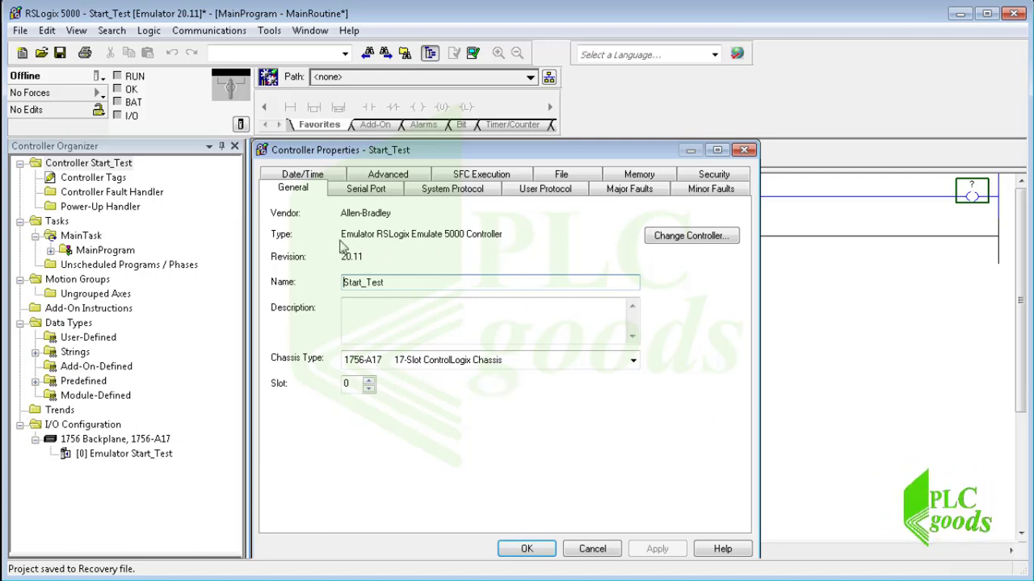
{"action": "left_click", "coordinate": [369, 381]}
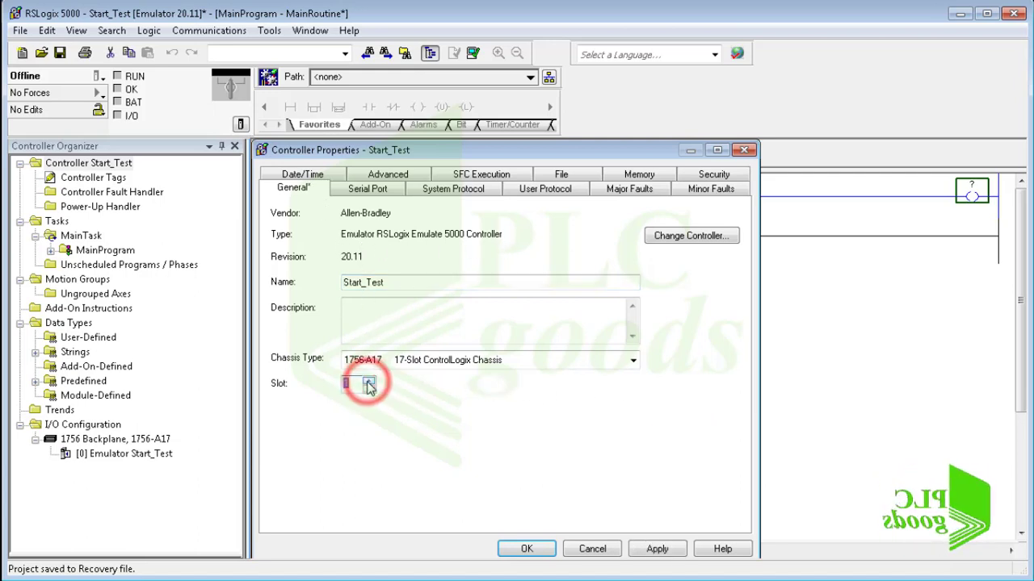
{"action": "left_click", "coordinate": [369, 380]}
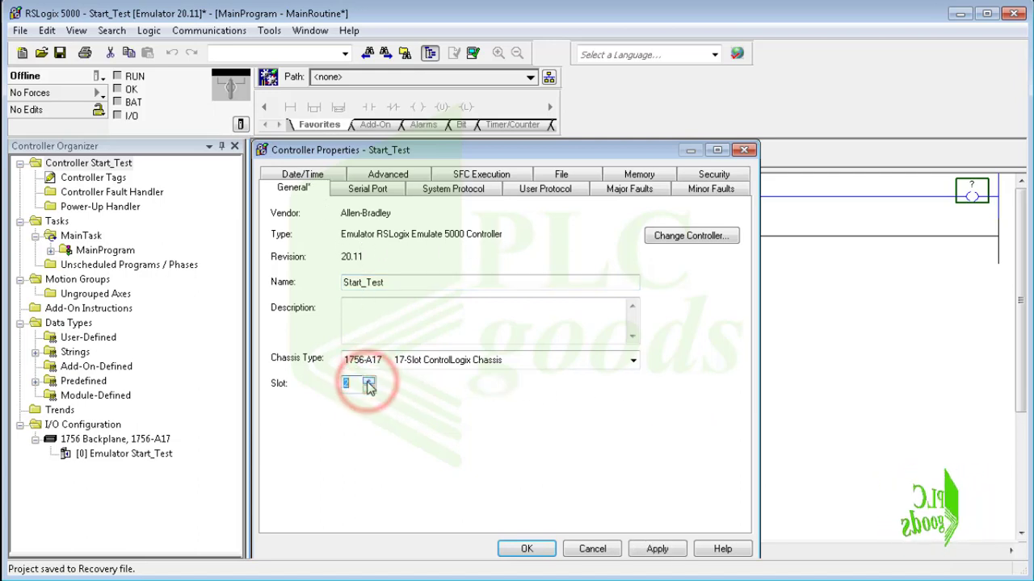
{"action": "left_click", "coordinate": [509, 553]}
- Check the slot 3 simulator module in Chassis Monitor, then choose New Module on the 1756 Backplane
{"action": "key", "text": "alt+Tab"}
{"action": "key", "text": "Tab"}
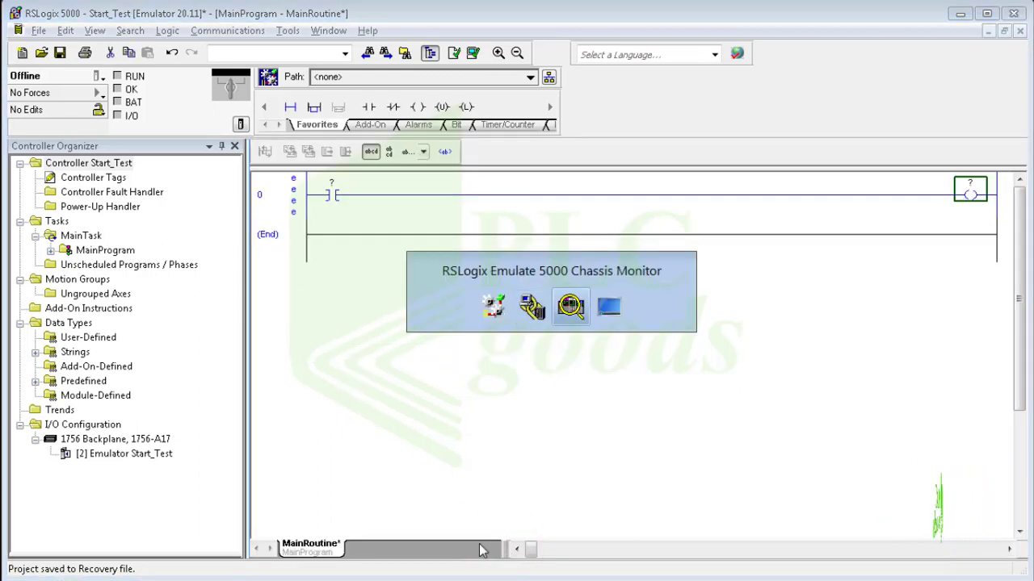
{"action": "left_click", "coordinate": [333, 278]}
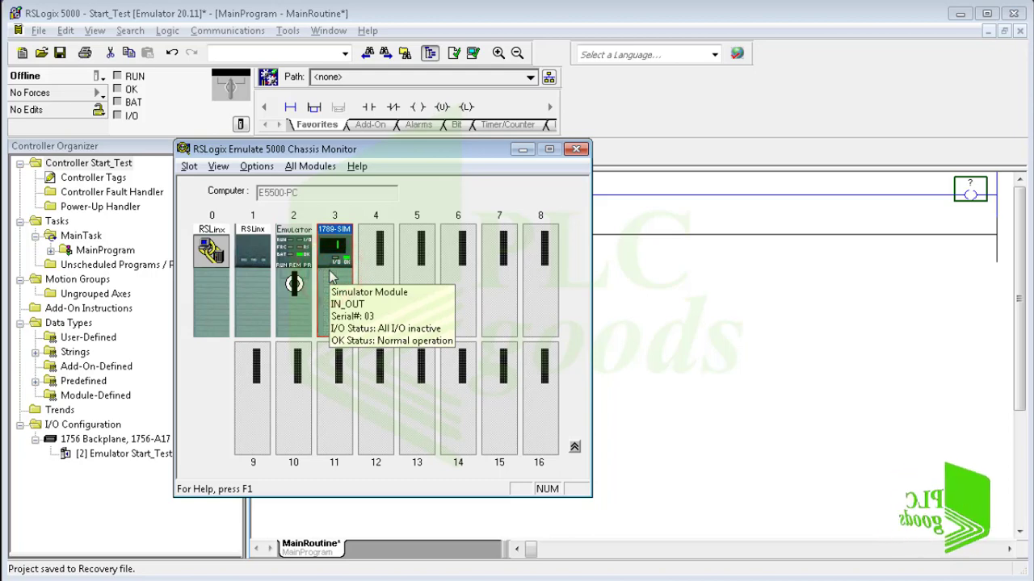
{"action": "key", "text": "alt+Tab"}
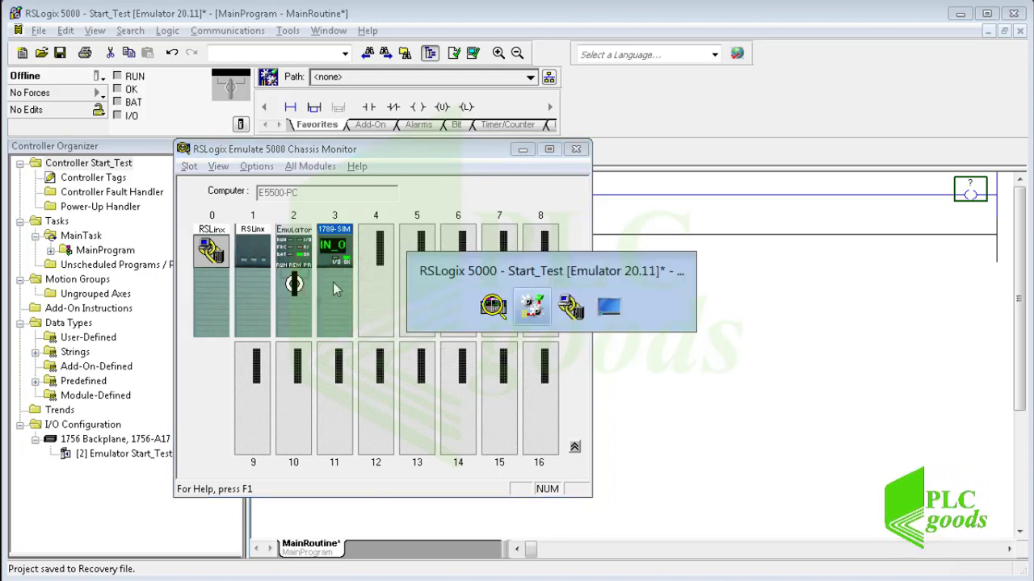
{"action": "right_click", "coordinate": [111, 442]}
{"action": "left_click", "coordinate": [130, 454]}
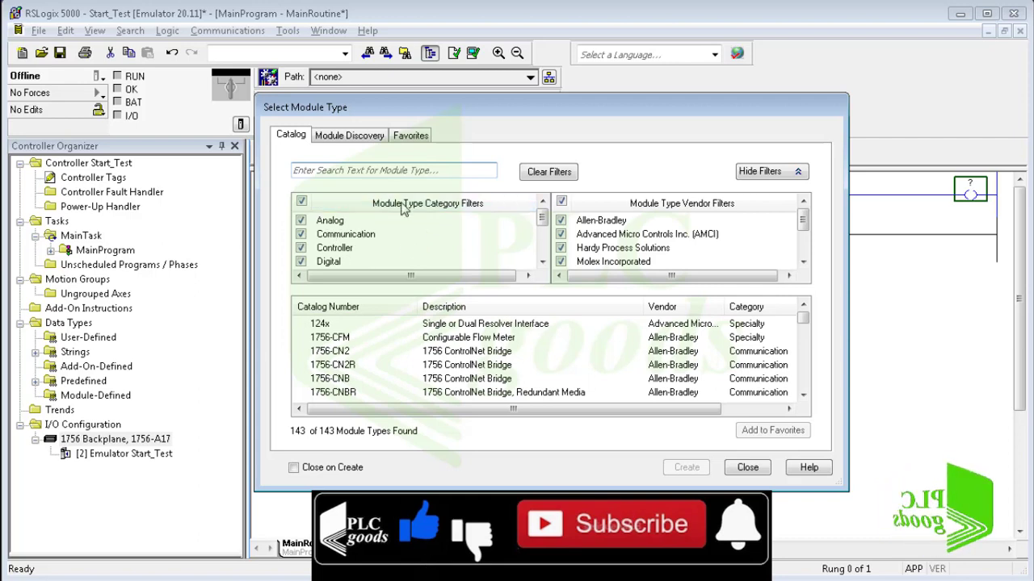
- Filter the catalog to the Other category and create a generic 1756-MODULE
{"action": "left_click", "coordinate": [301, 202]}
{"action": "left_click_drag", "start_coordinate": [539, 226], "coordinate": [542, 240]}
{"action": "left_click", "coordinate": [301, 262]}
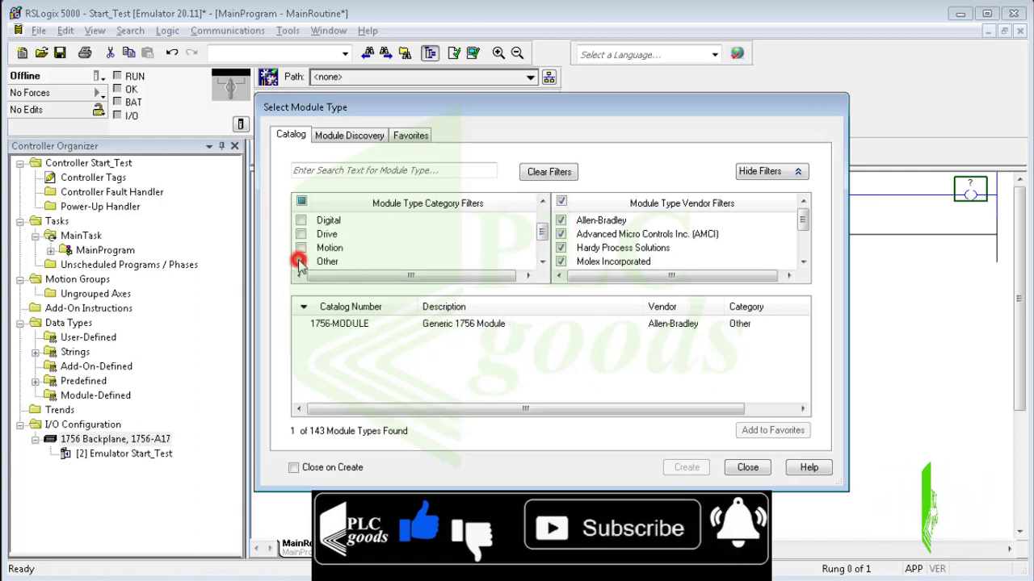
{"action": "left_click", "coordinate": [440, 325]}
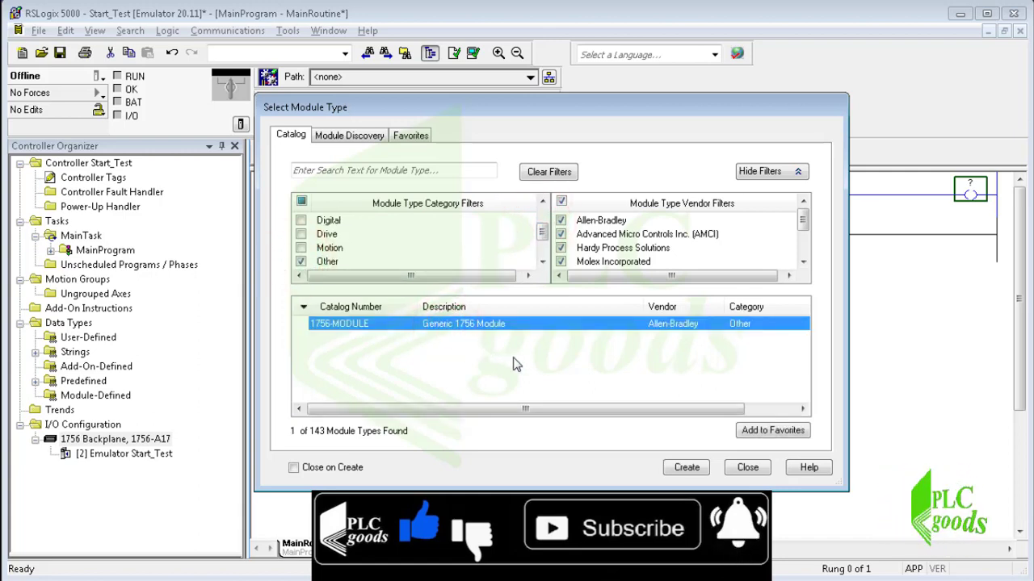
{"action": "left_click", "coordinate": [673, 472]}
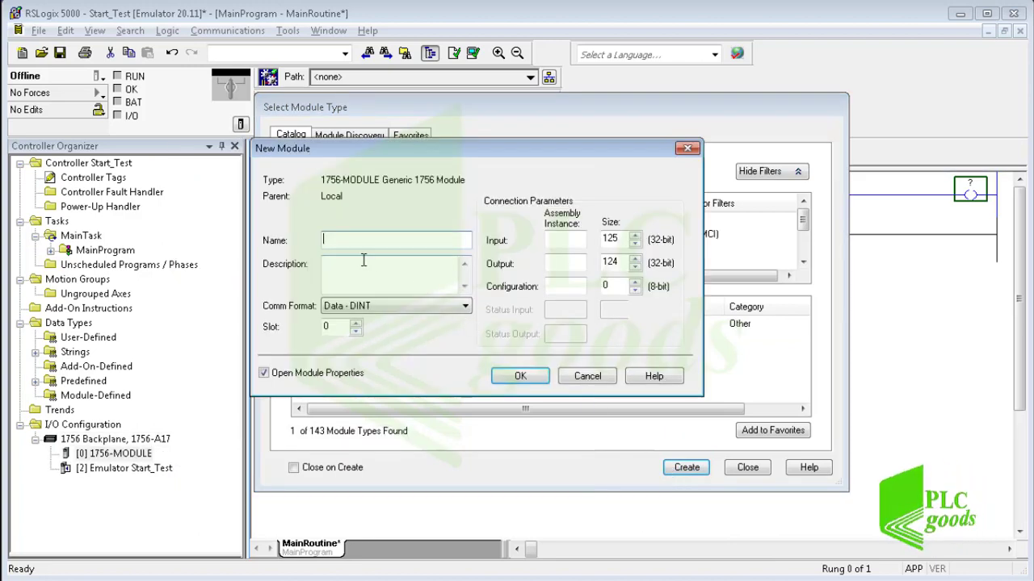
- Name the new module In_Out and place it in slot 3
{"action": "left_click", "coordinate": [338, 241]}
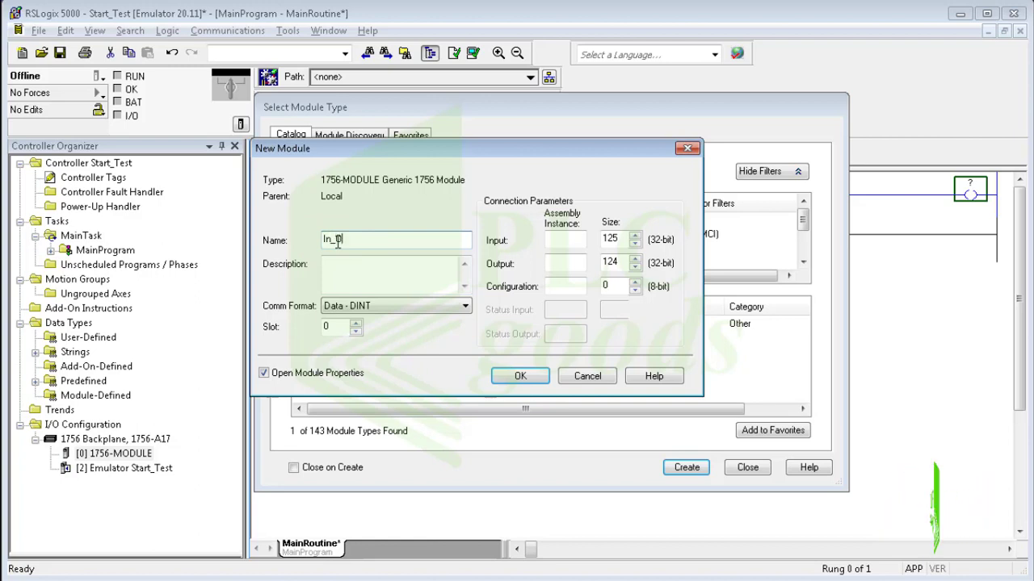
{"action": "left_click", "coordinate": [325, 326]}
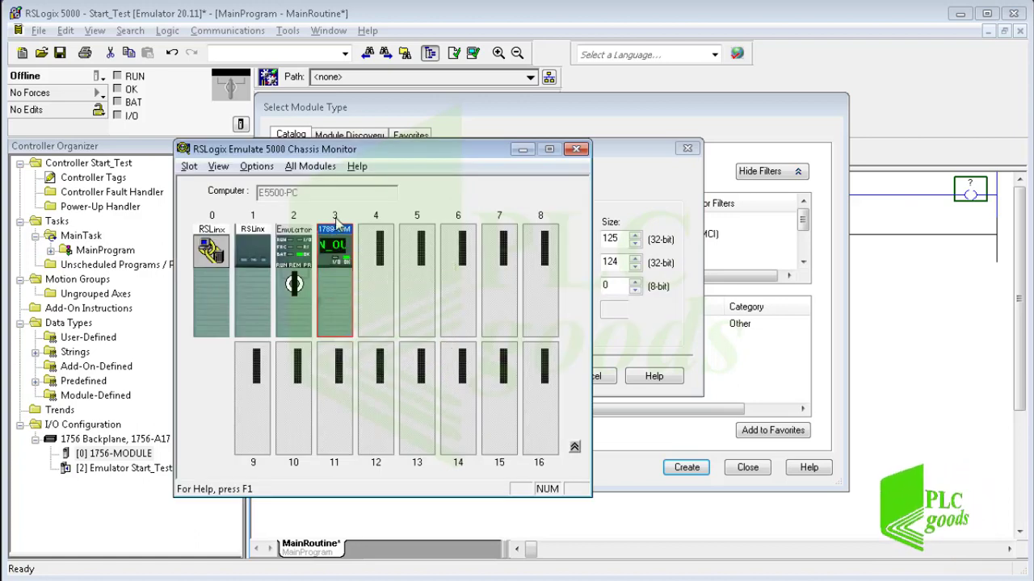
{"action": "key", "text": "alt+Tab"}
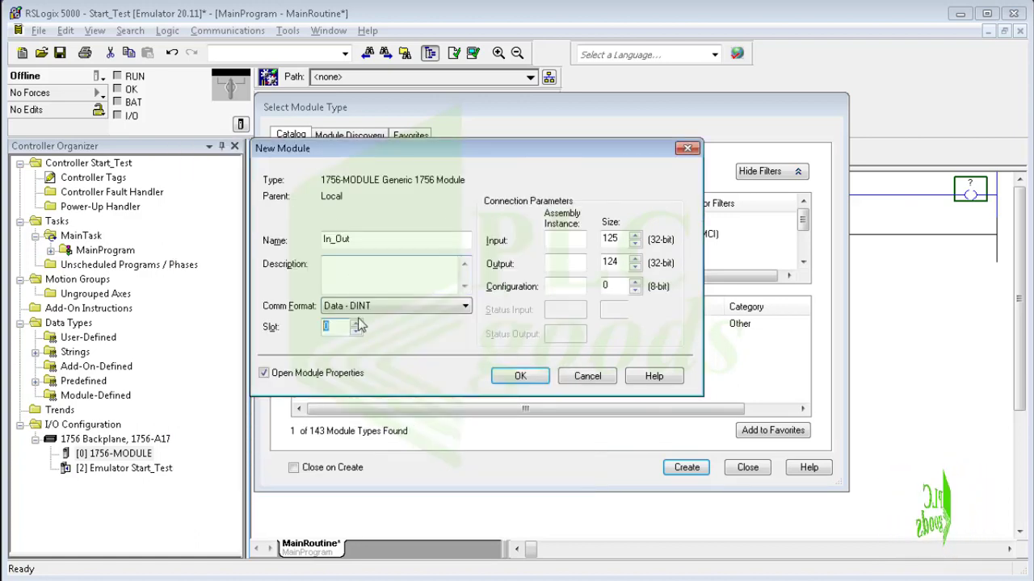
{"action": "left_click", "coordinate": [356, 324]}
{"action": "left_click", "coordinate": [356, 324]}
{"action": "left_click", "coordinate": [356, 324]}
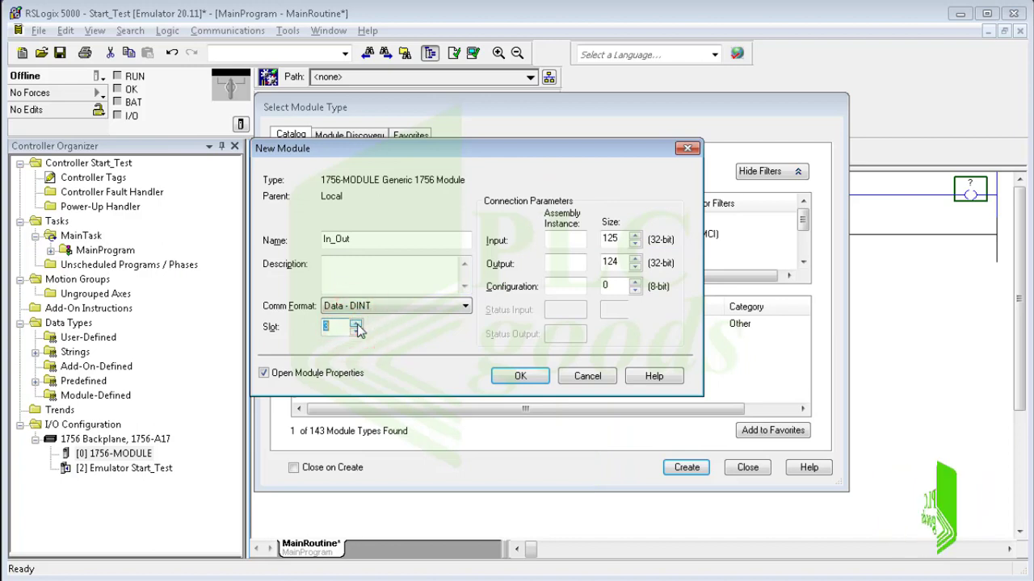
- Set input instance 1 size 2 and output instance 2 size 1, then finish the module
{"action": "left_click", "coordinate": [567, 240]}
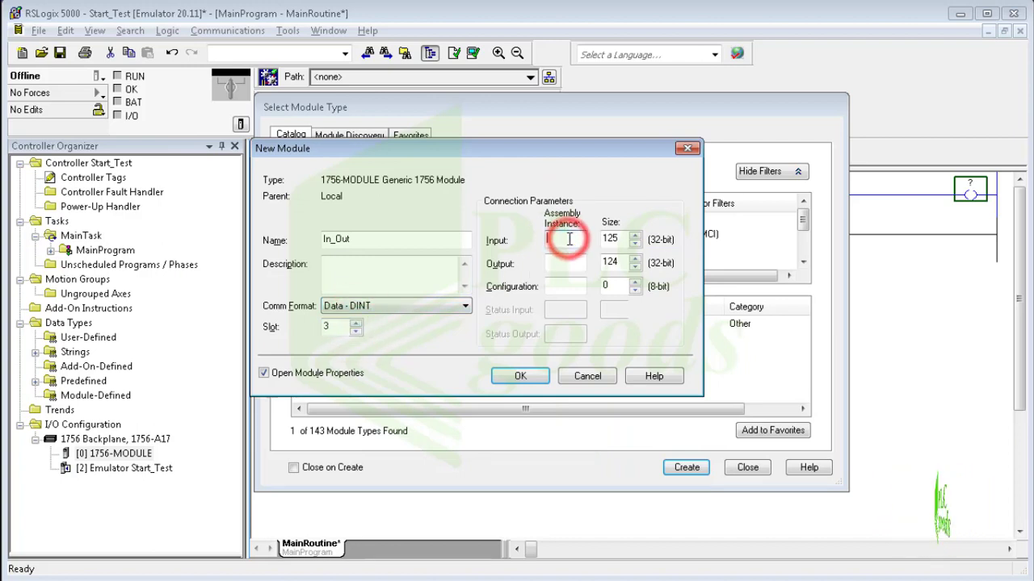
{"action": "type", "text": "1"}
{"action": "double_click", "coordinate": [611, 237]}
{"action": "type", "text": "2"}
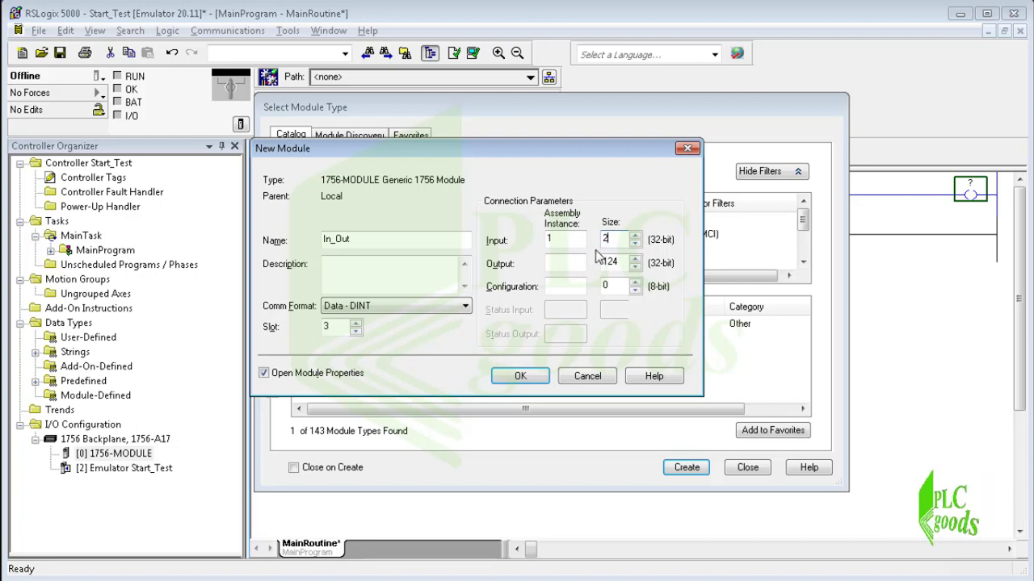
{"action": "left_click", "coordinate": [580, 263]}
{"action": "type", "text": "2"}
{"action": "left_click", "coordinate": [620, 262]}
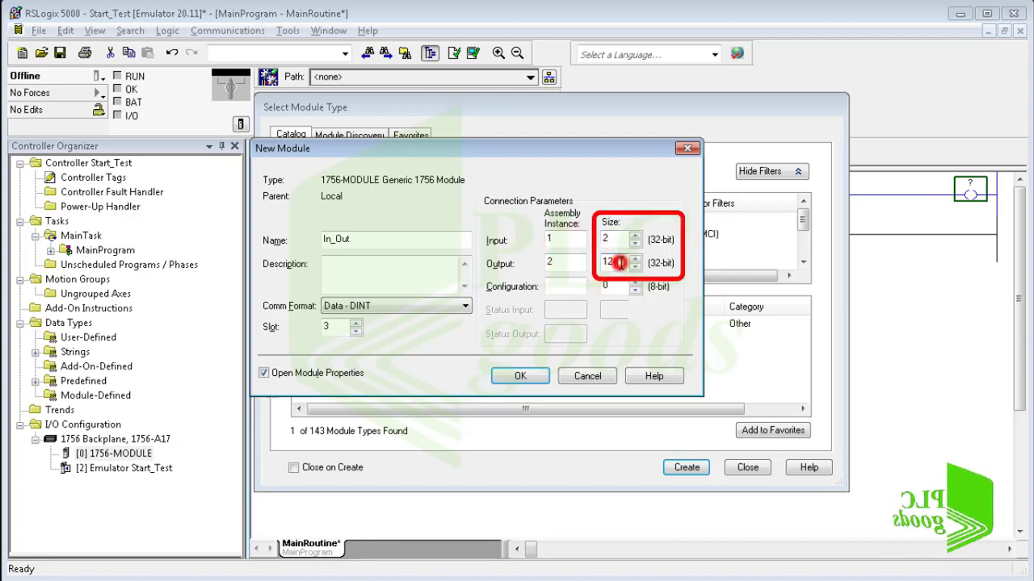
{"action": "type", "text": "1"}
{"action": "left_click", "coordinate": [559, 286]}
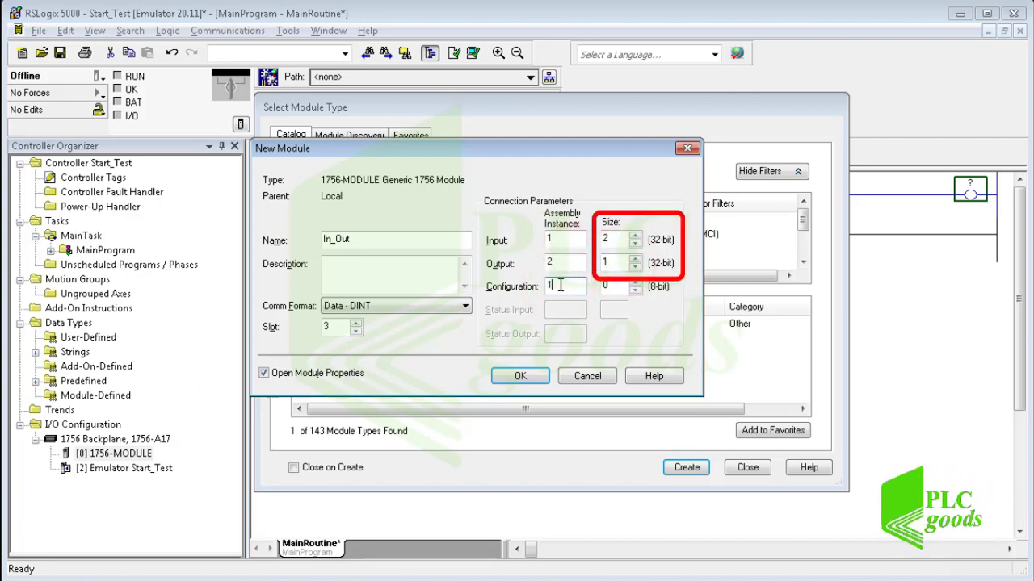
{"action": "left_click", "coordinate": [520, 376]}
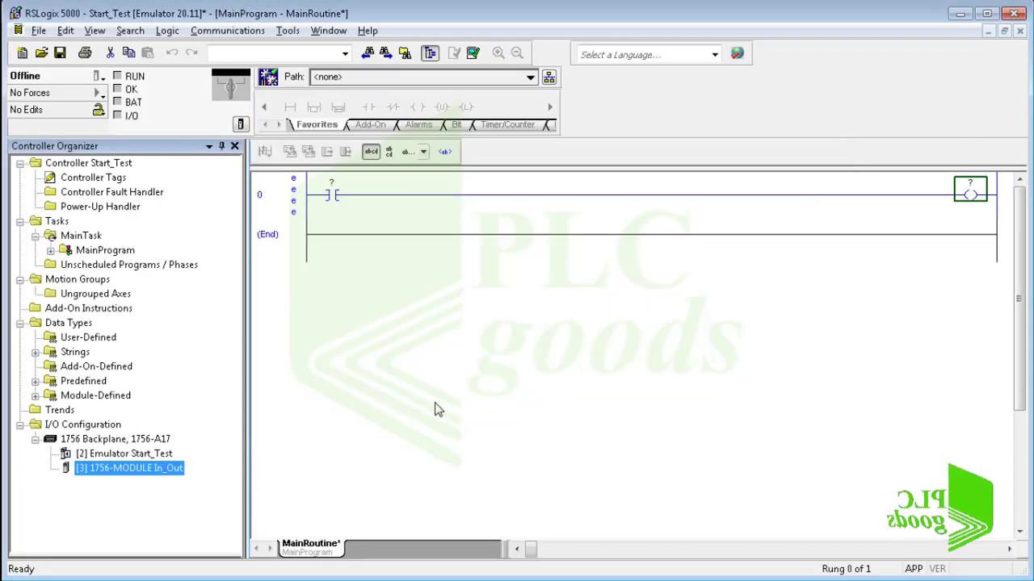
- Set the In_Out module's Connection RPI to 50.0 ms and save the properties
{"action": "right_click", "coordinate": [129, 477]}
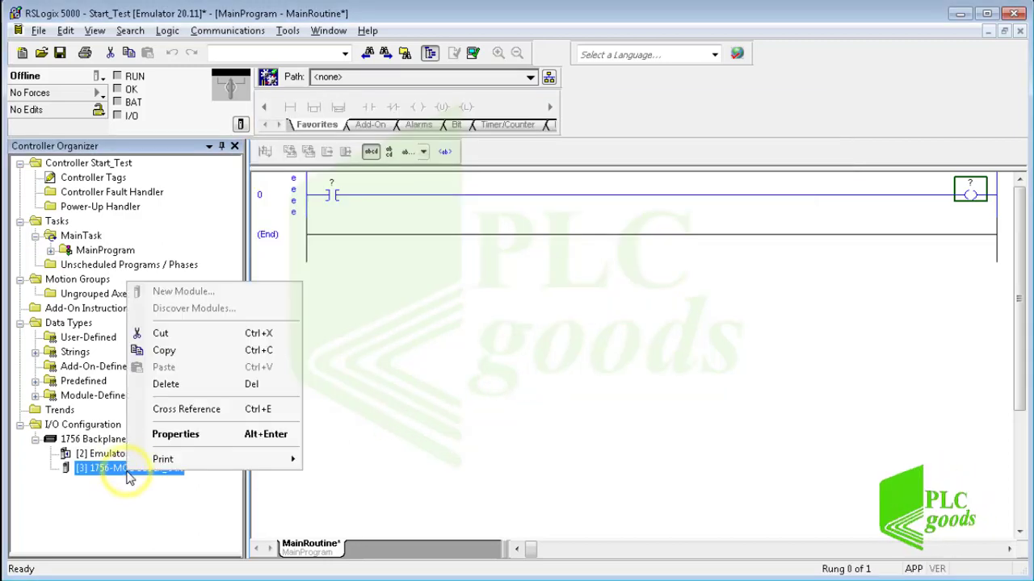
{"action": "left_click", "coordinate": [172, 434]}
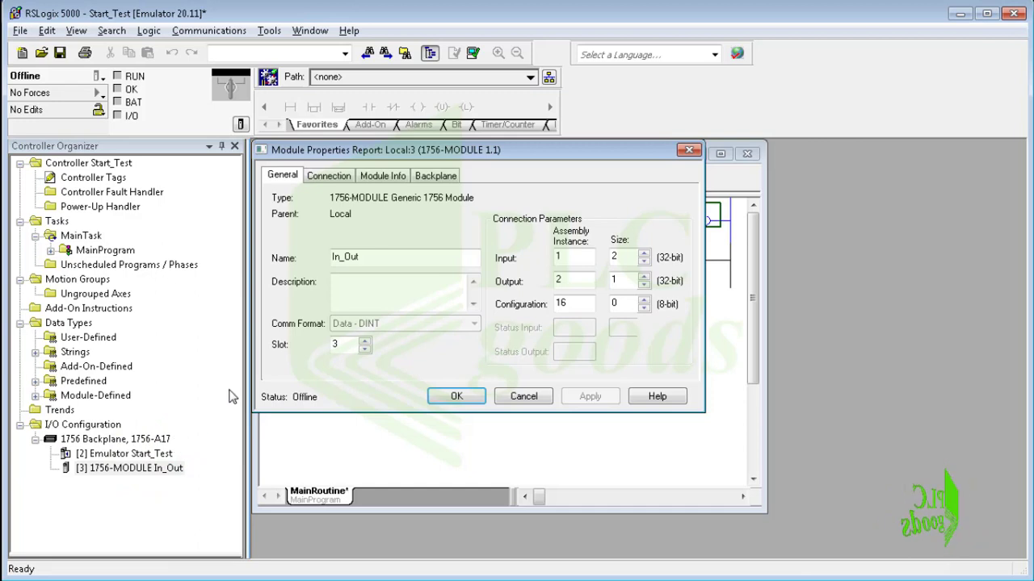
{"action": "left_click", "coordinate": [338, 177]}
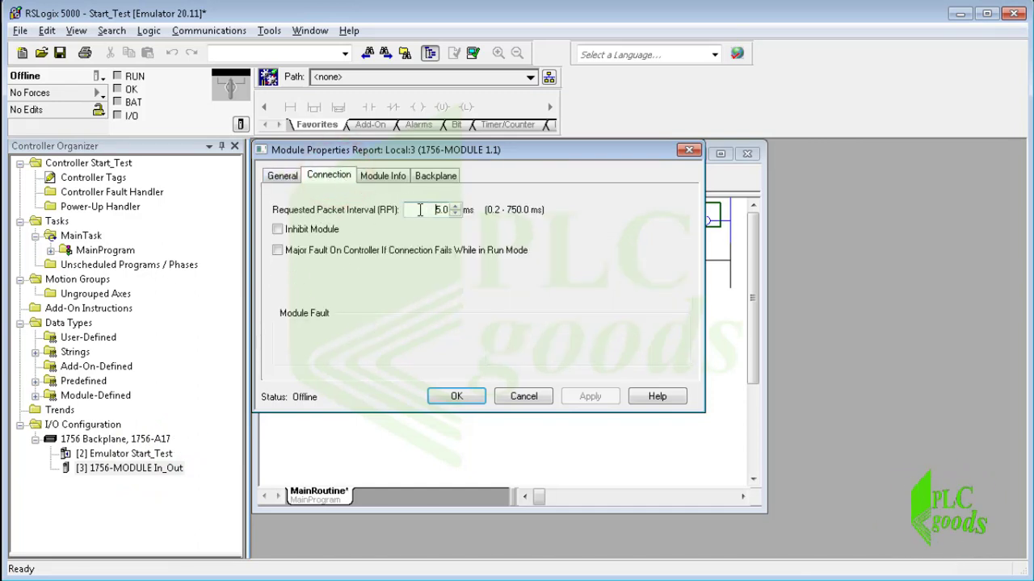
{"action": "type", "text": "0"}
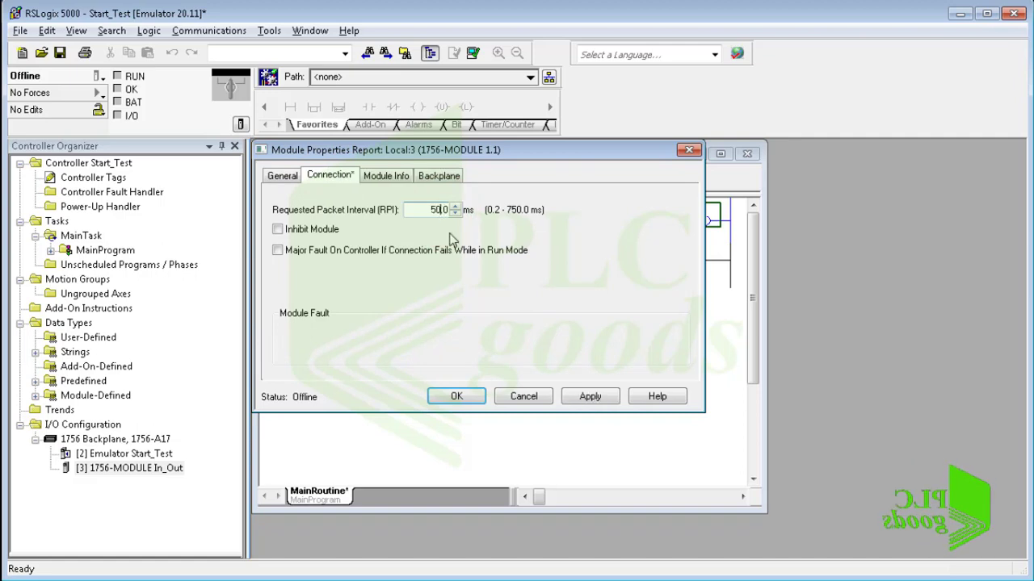
{"action": "left_click", "coordinate": [457, 396]}
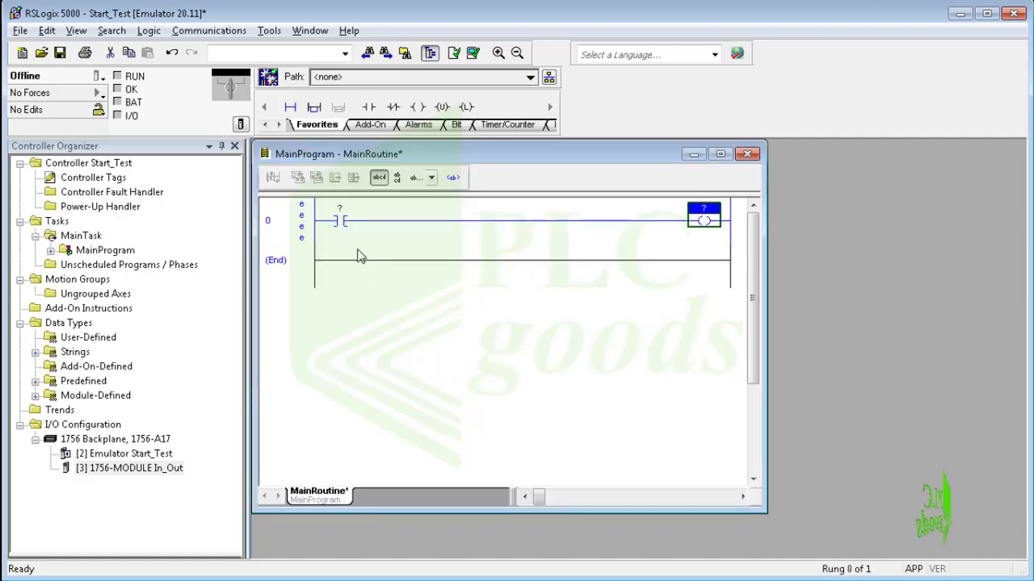
- Maximize the MainRoutine ladder and select the rung's coil and contact operands
{"action": "left_click", "coordinate": [703, 213]}
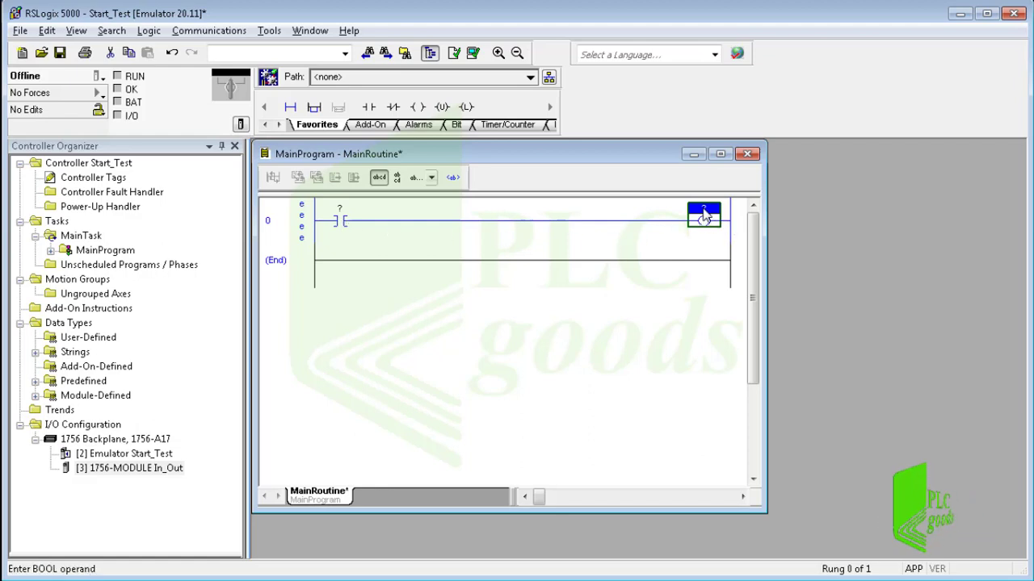
{"action": "left_click", "coordinate": [720, 155]}
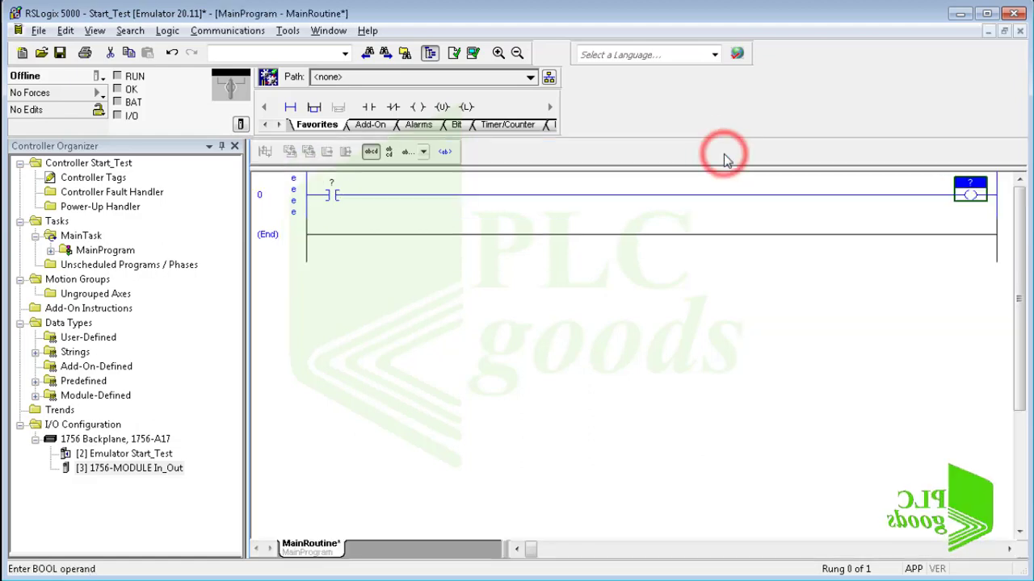
{"action": "left_click", "coordinate": [333, 194]}
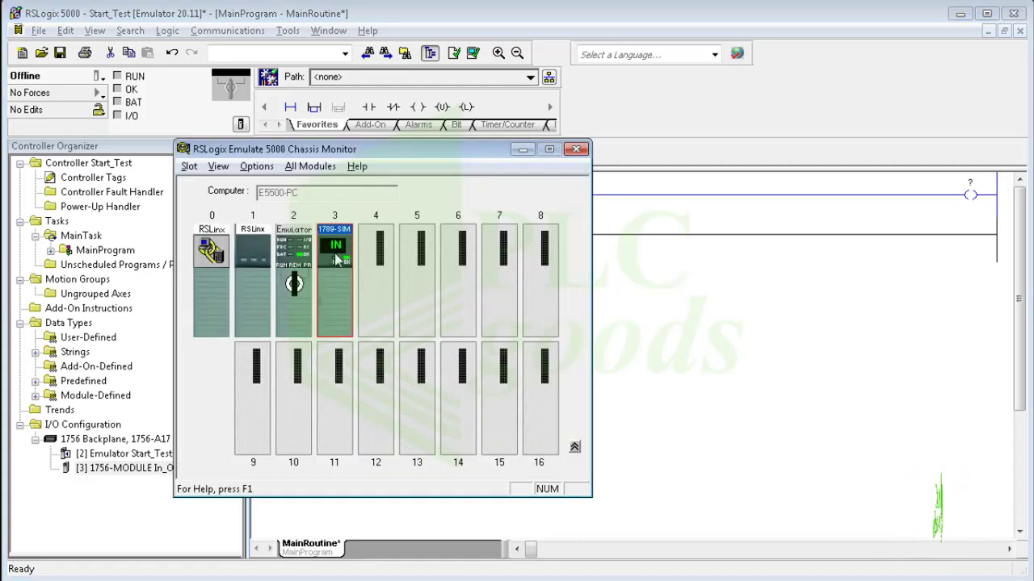
- In slot 3's I/O Data properties, turn on input bits 00 and 01
{"action": "right_click", "coordinate": [334, 250]}
{"action": "left_click", "coordinate": [360, 258]}
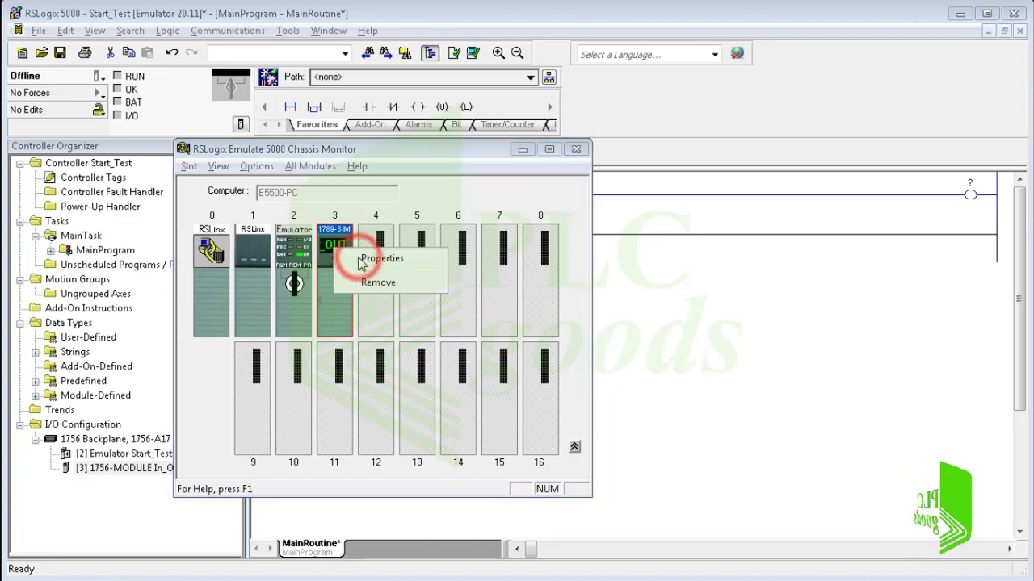
{"action": "left_click", "coordinate": [292, 256]}
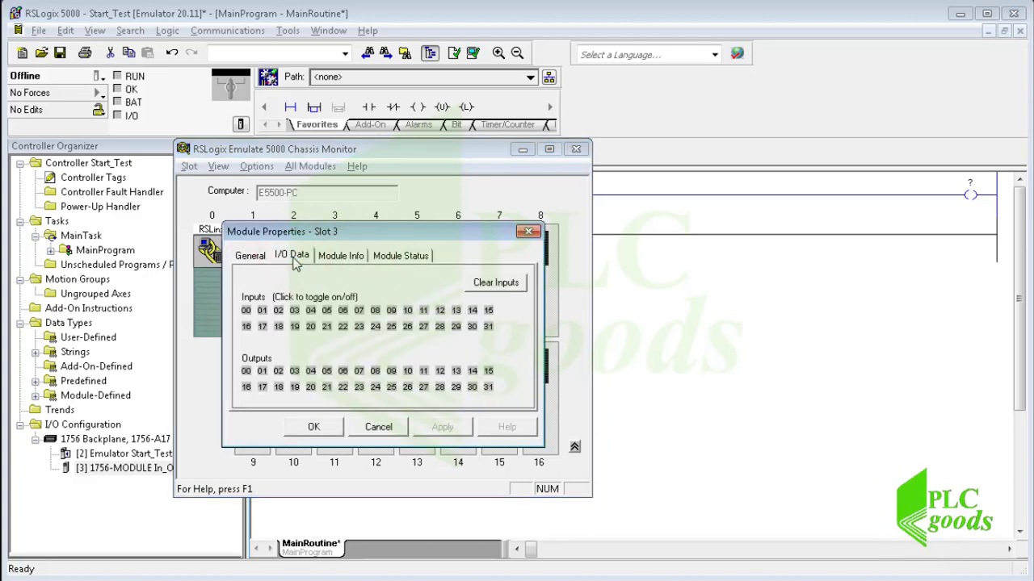
{"action": "left_click_drag", "start_coordinate": [316, 241], "coordinate": [709, 289]}
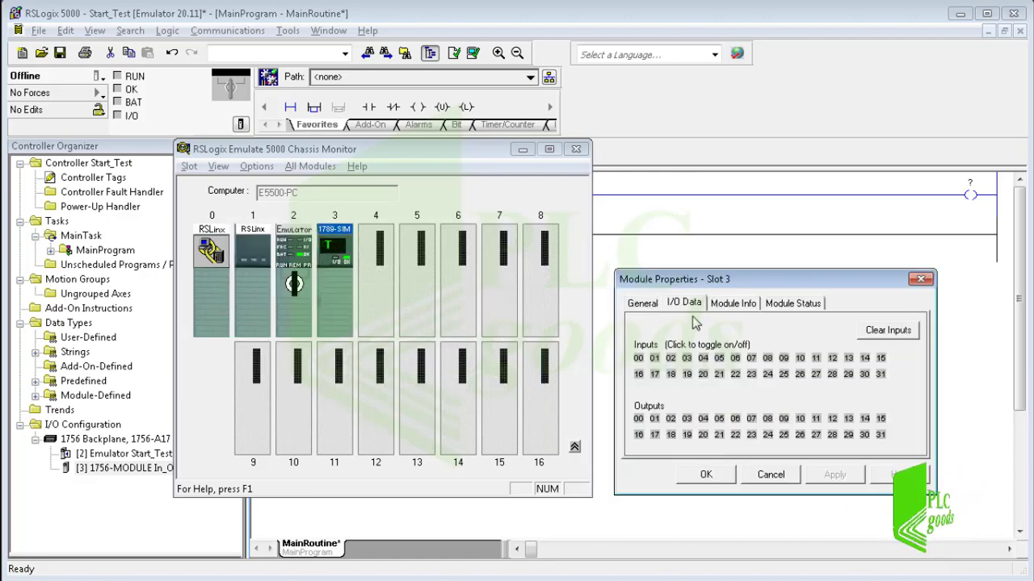
{"action": "left_click", "coordinate": [638, 358]}
{"action": "left_click", "coordinate": [654, 358]}
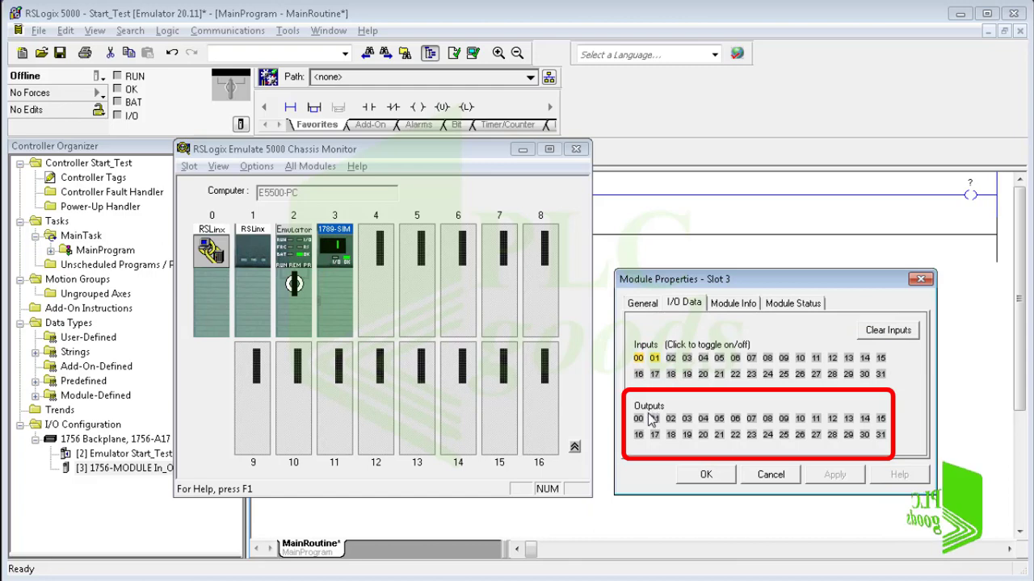
{"action": "left_click", "coordinate": [323, 301]}
{"action": "left_click", "coordinate": [654, 358]}
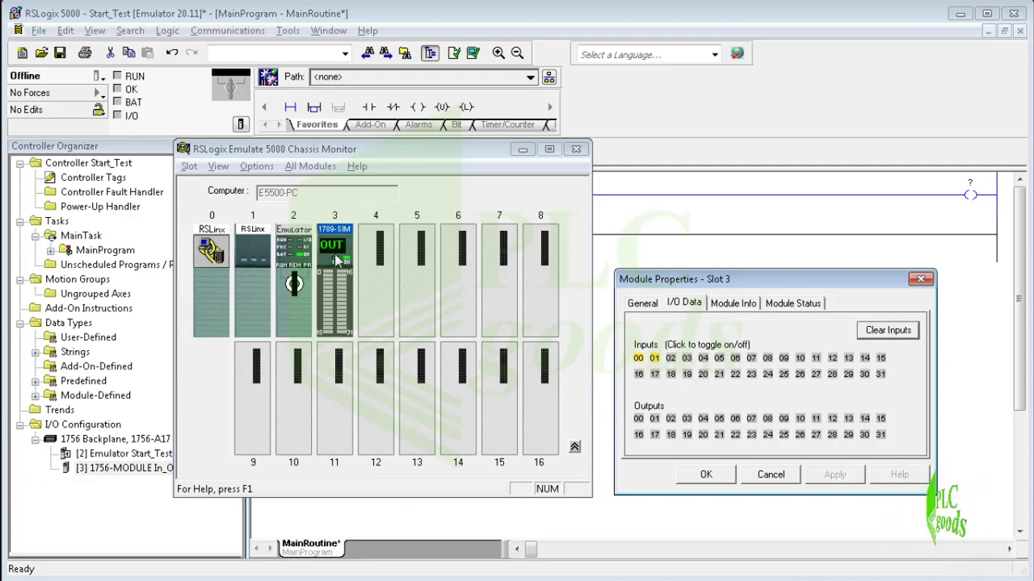
{"action": "left_click", "coordinate": [93, 178]}
- Open Controller Tags and expand Local:3:I.Data to show words Data[0] and Data[1]
{"action": "double_click", "coordinate": [93, 178]}
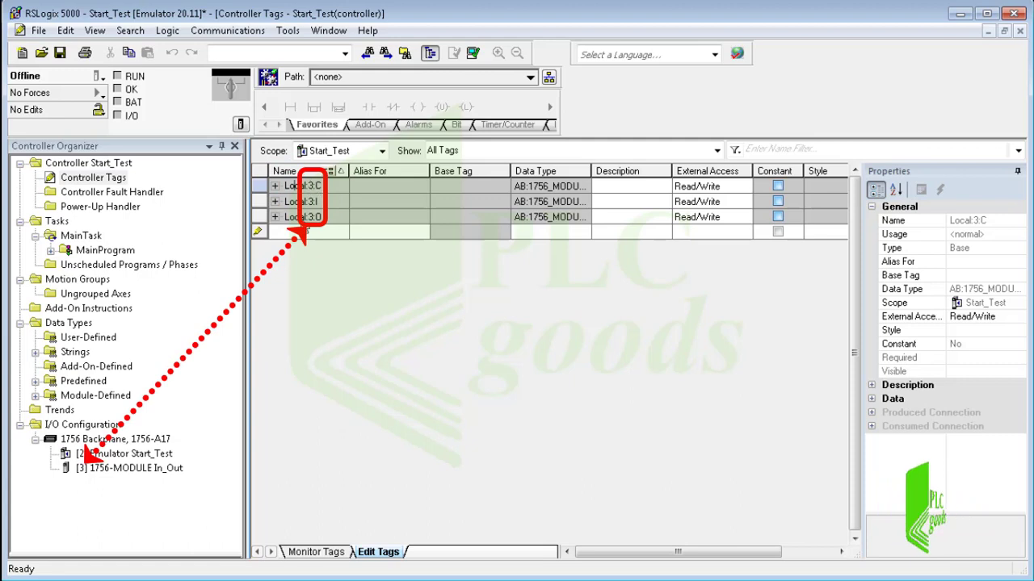
{"action": "left_click", "coordinate": [88, 470]}
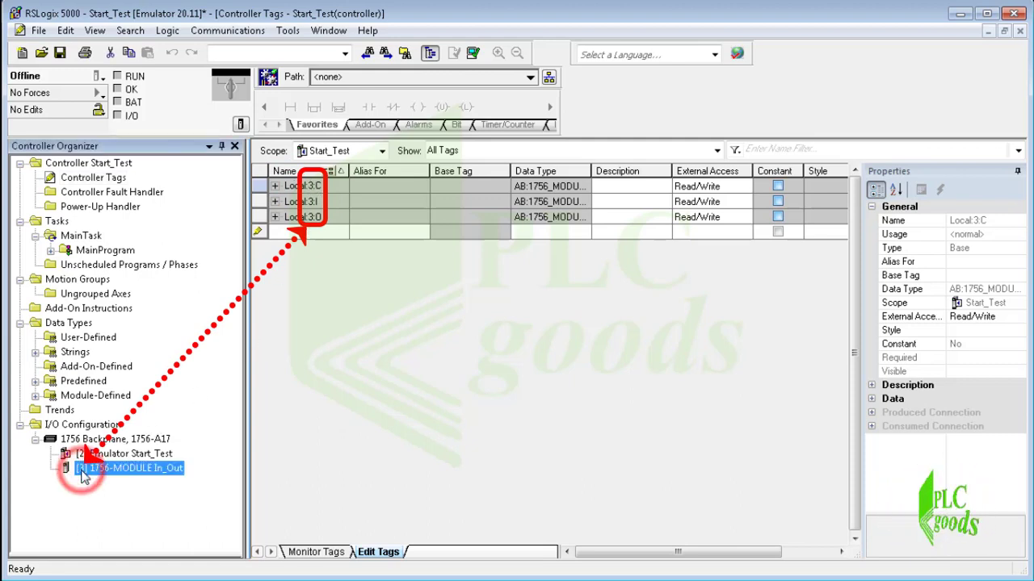
{"action": "left_click", "coordinate": [276, 203]}
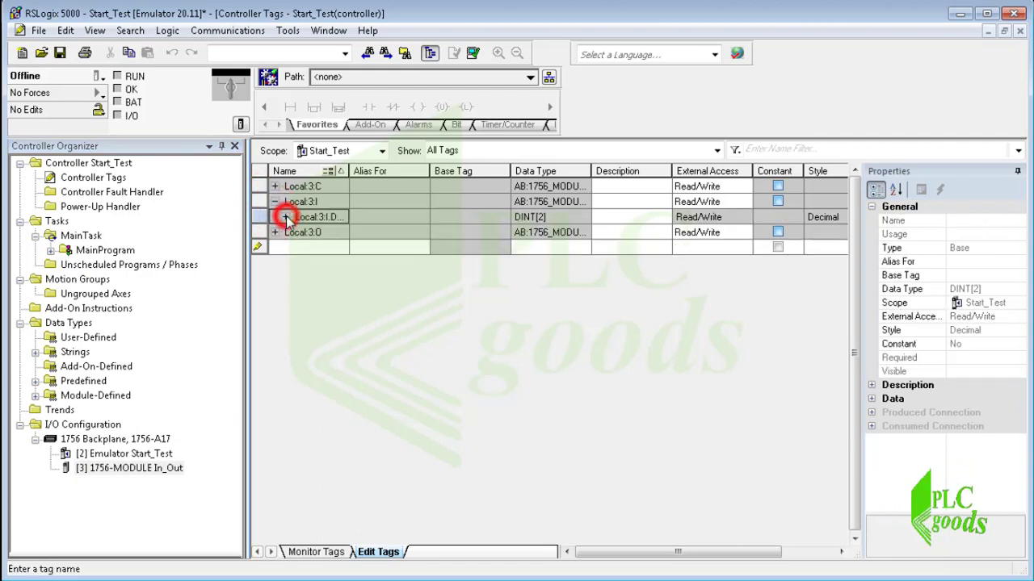
{"action": "left_click", "coordinate": [284, 218]}
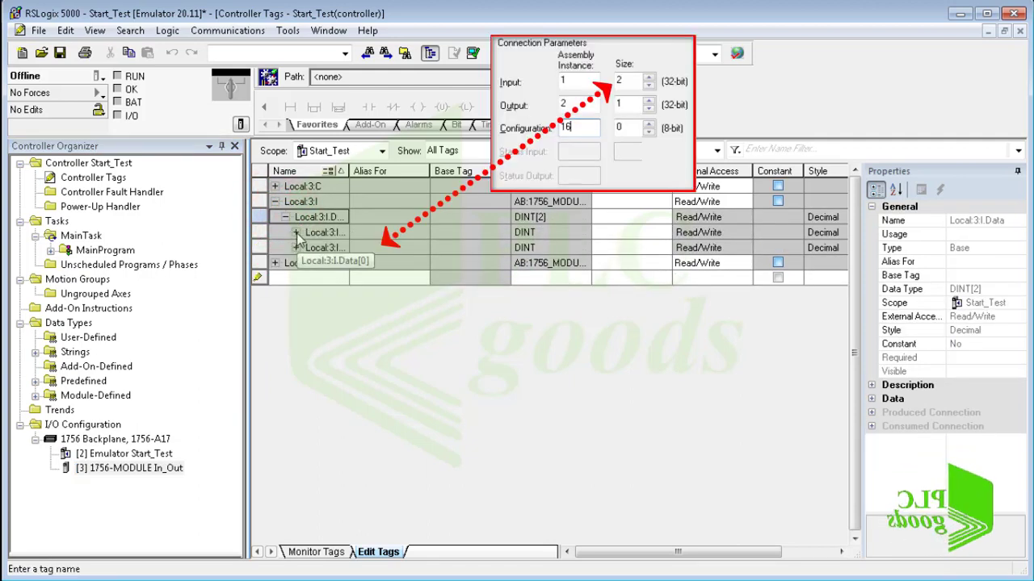
{"action": "left_click_drag", "start_coordinate": [349, 172], "coordinate": [404, 172]}
{"action": "left_click", "coordinate": [355, 247]}
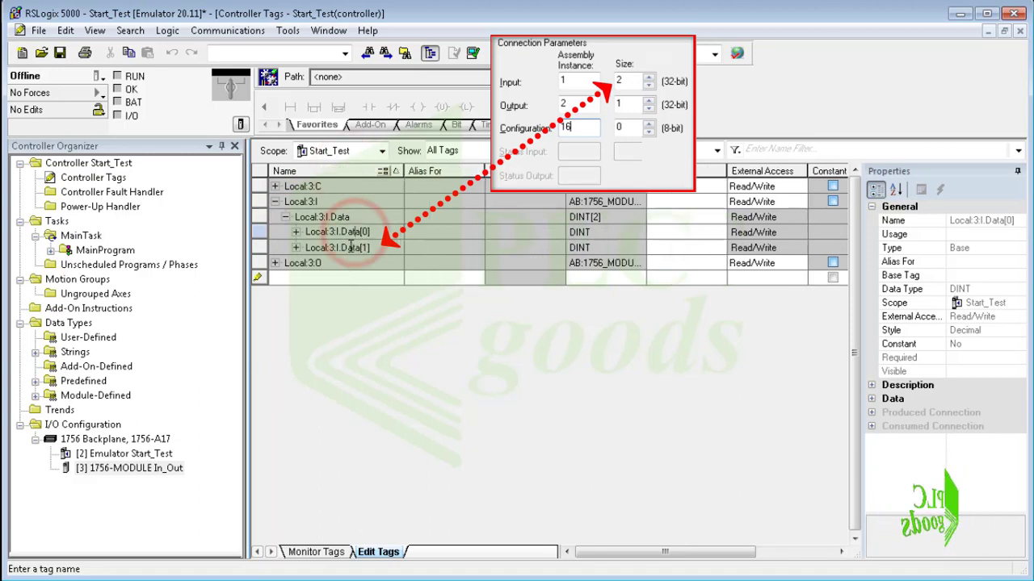
{"action": "left_click", "coordinate": [350, 234]}
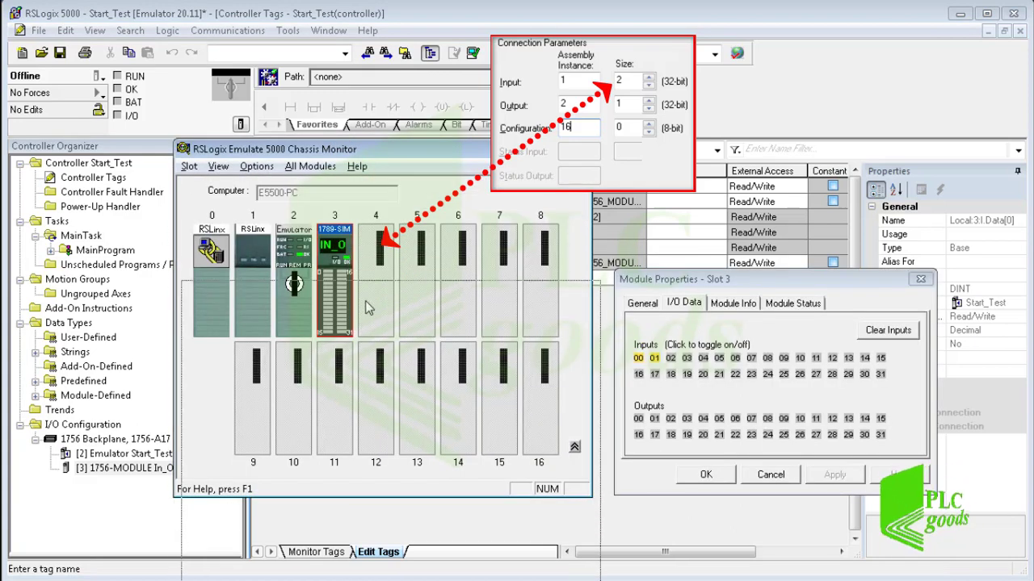
- Describe input bit Local:3:I.Data[1].0 as 'Start', then collapse Data[1]
{"action": "left_click_drag", "start_coordinate": [366, 314], "coordinate": [366, 313]}
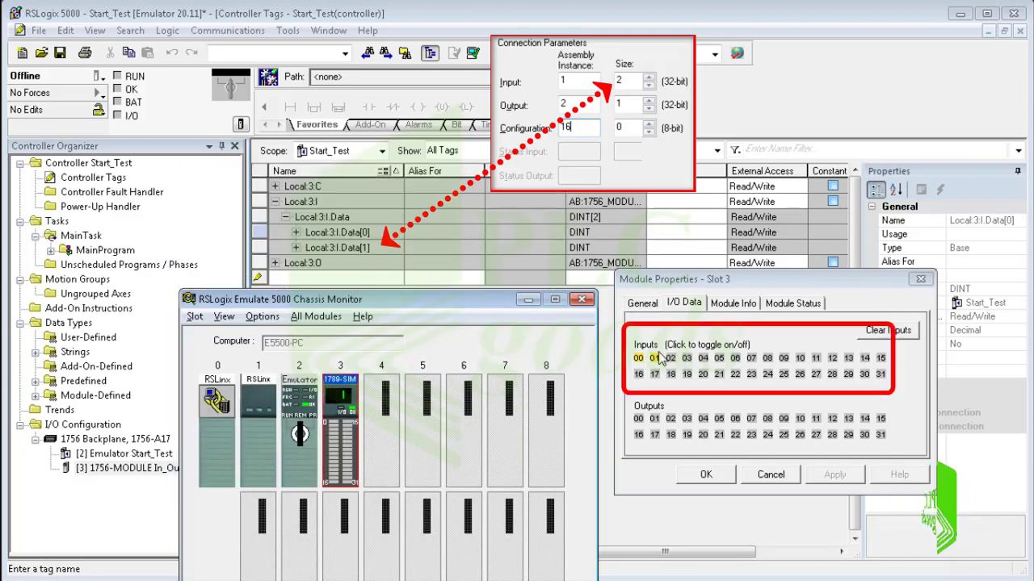
{"action": "left_click", "coordinate": [375, 240]}
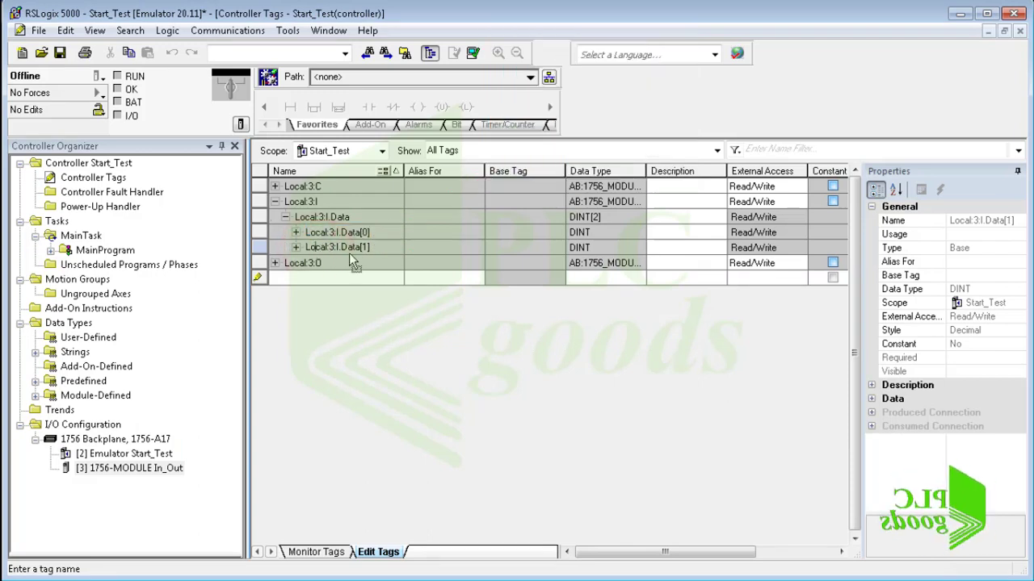
{"action": "left_click", "coordinate": [295, 249]}
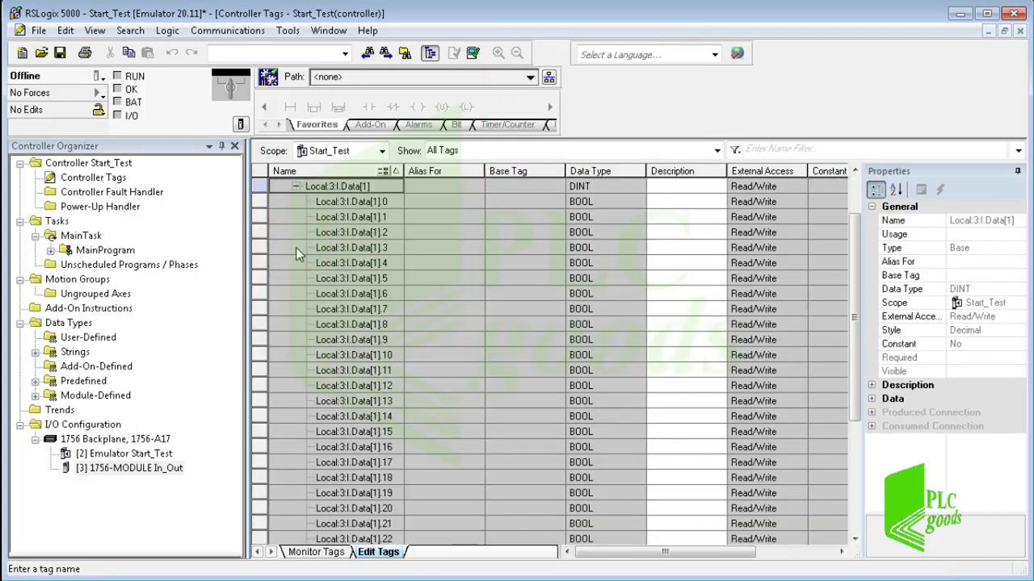
{"action": "left_click", "coordinate": [391, 202]}
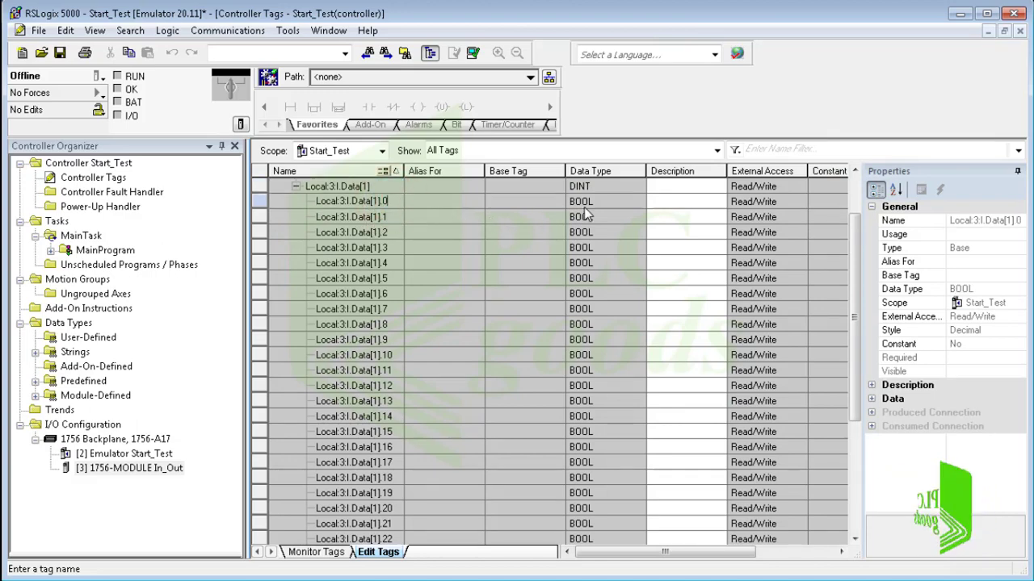
{"action": "left_click", "coordinate": [662, 204]}
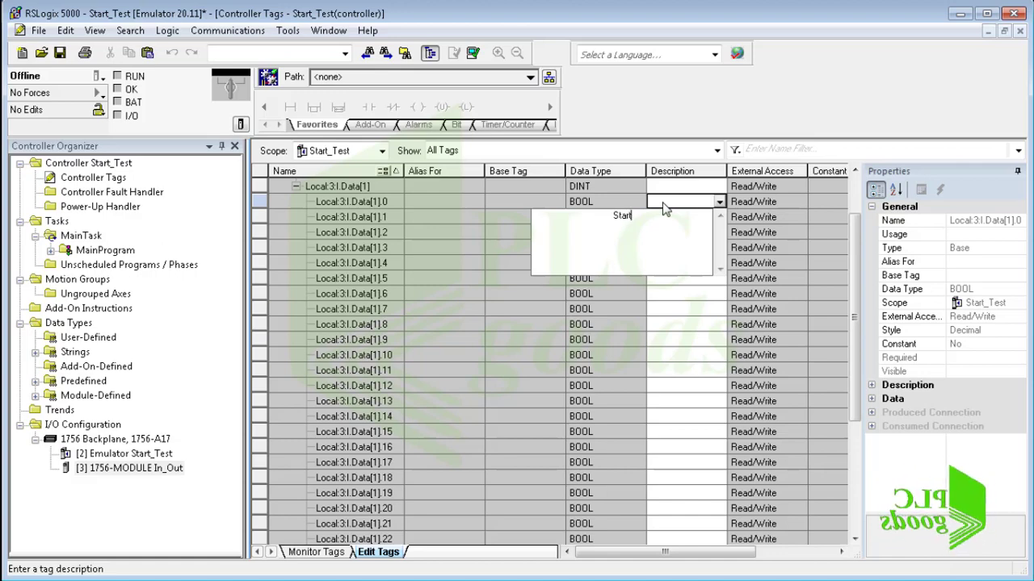
{"action": "left_click", "coordinate": [633, 202]}
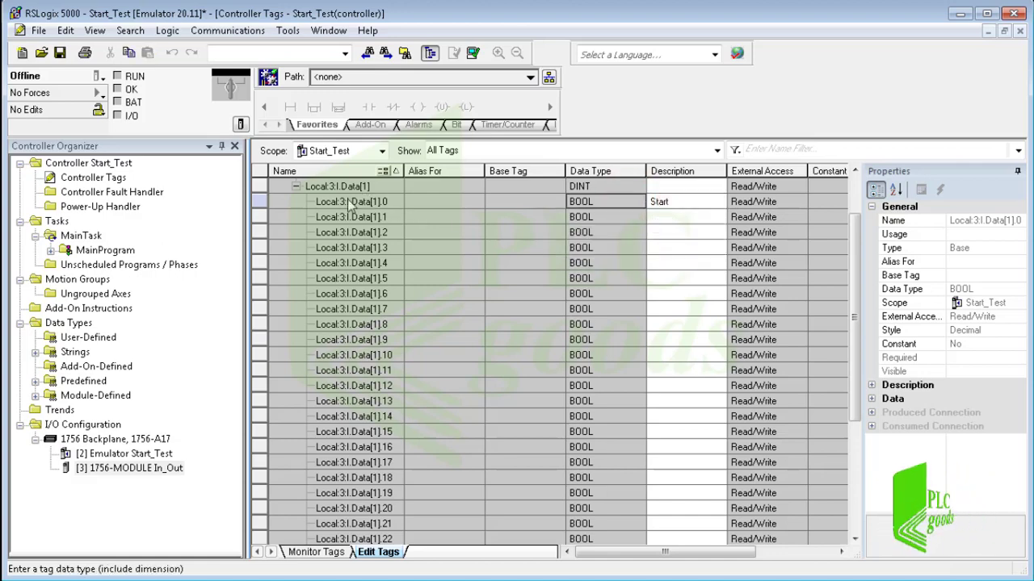
{"action": "left_click", "coordinate": [294, 187]}
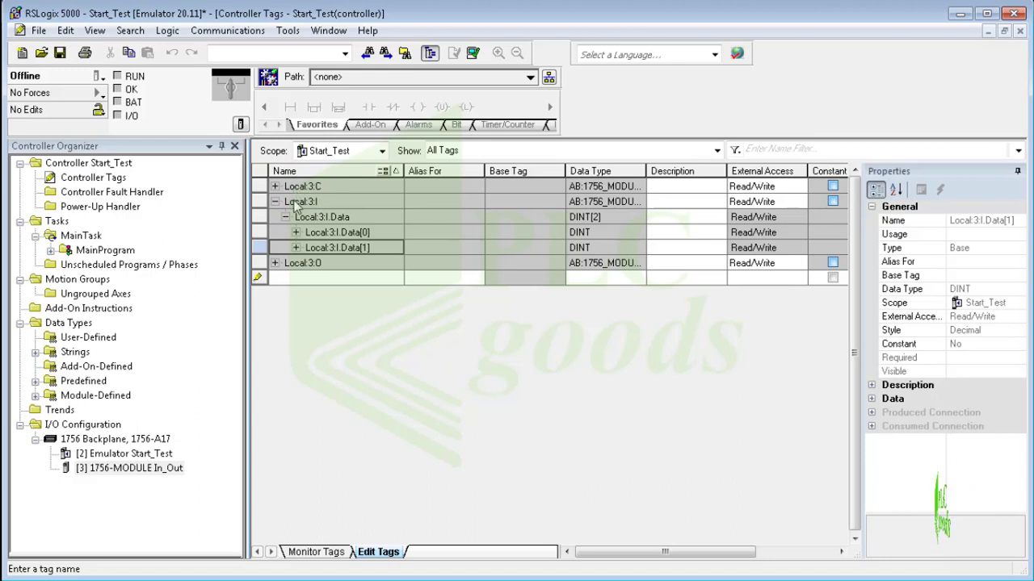
- Expand Local:3:O.Data[0] in the tag list to show its individual output bits
{"action": "left_click", "coordinate": [275, 263]}
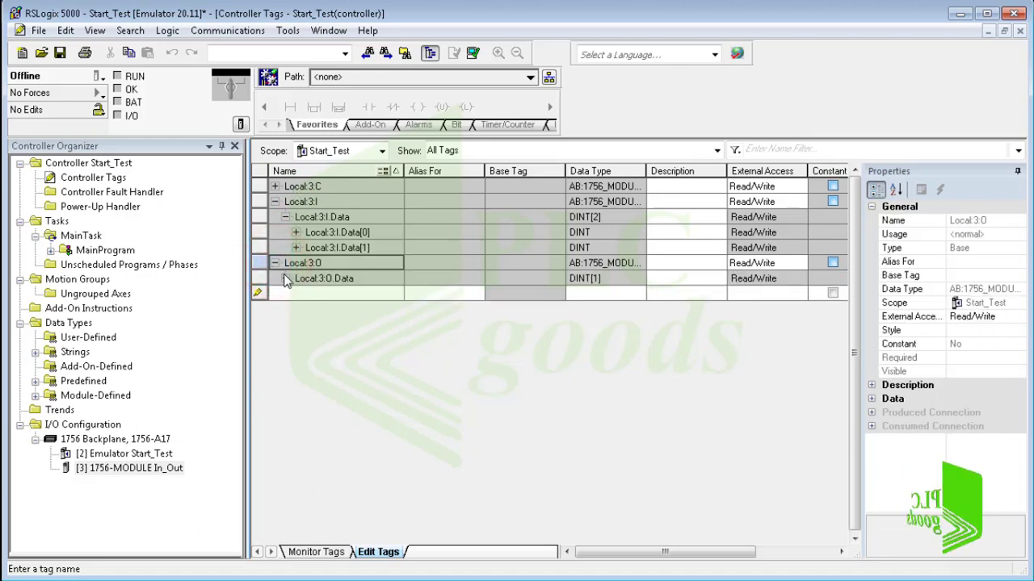
{"action": "left_click", "coordinate": [285, 278]}
{"action": "left_click", "coordinate": [368, 295]}
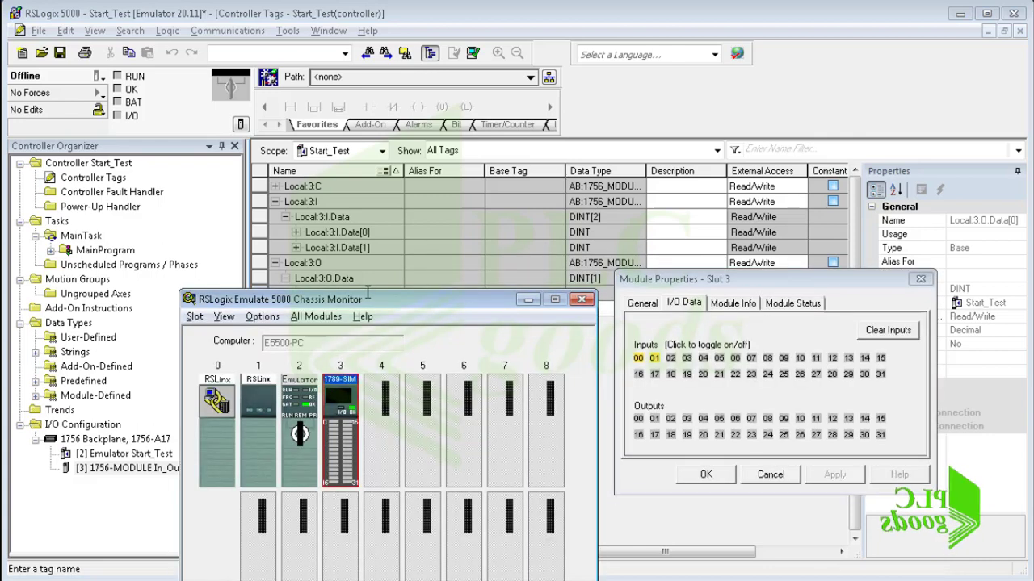
{"action": "left_click_drag", "start_coordinate": [368, 294], "coordinate": [364, 314]}
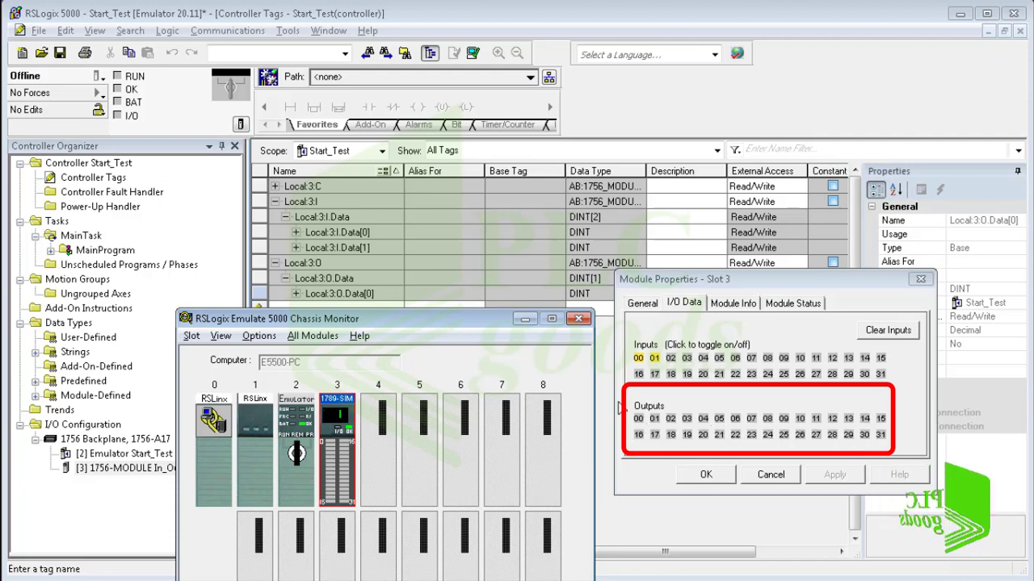
{"action": "left_click", "coordinate": [292, 296]}
{"action": "left_click", "coordinate": [295, 296]}
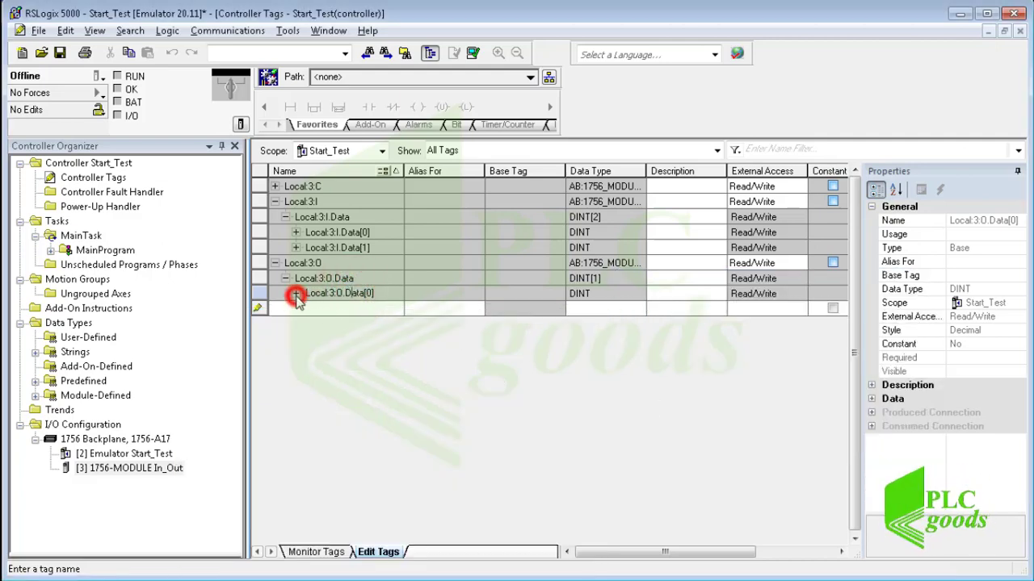
{"action": "left_click", "coordinate": [296, 294]}
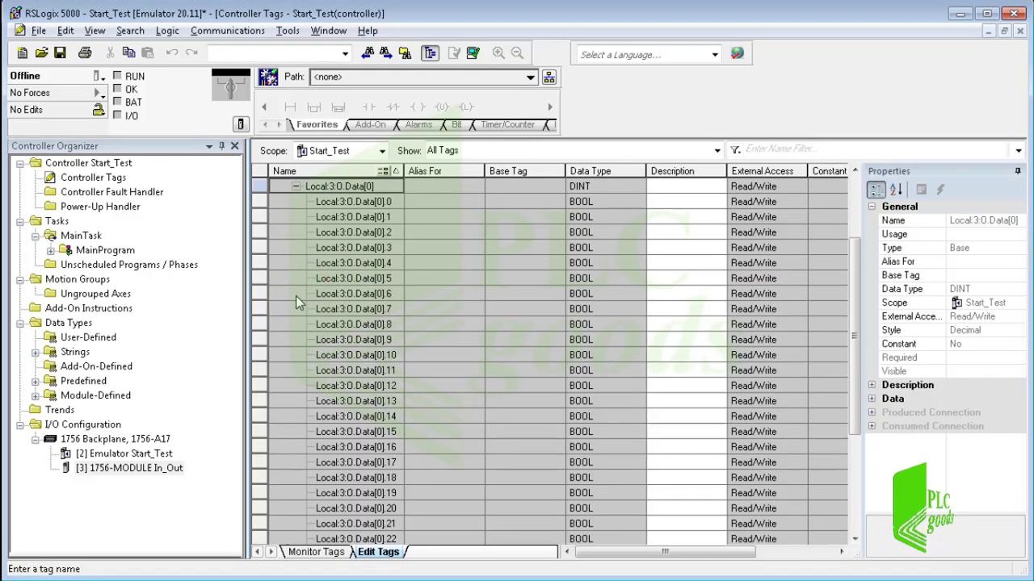
{"action": "left_click", "coordinate": [386, 204]}
{"action": "scroll", "coordinate": [383, 411], "scroll_direction": "down", "scroll_amount": 4}
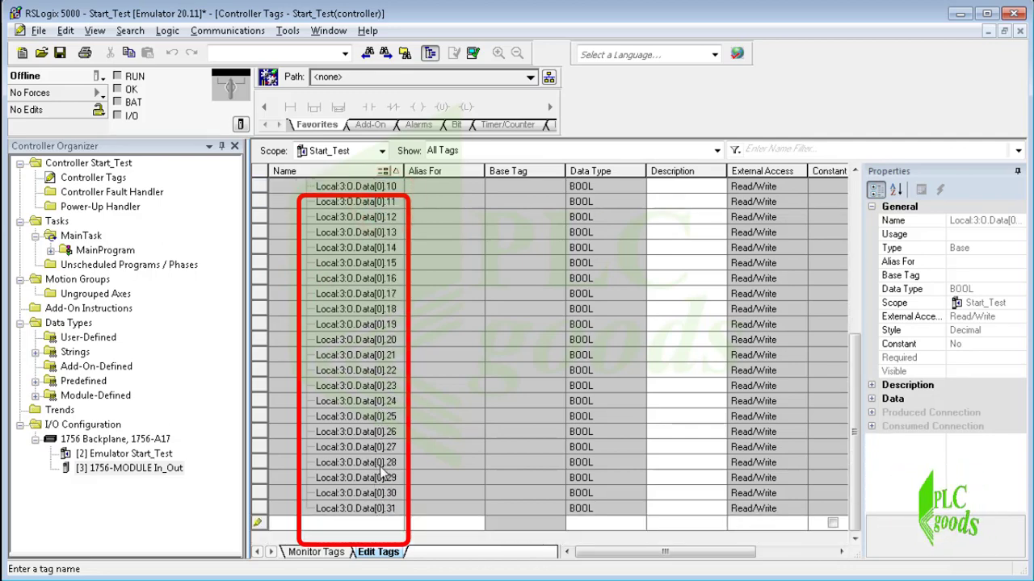
{"action": "scroll", "coordinate": [379, 473], "scroll_direction": "up", "scroll_amount": 3}
{"action": "scroll", "coordinate": [393, 249], "scroll_direction": "up", "scroll_amount": 1}
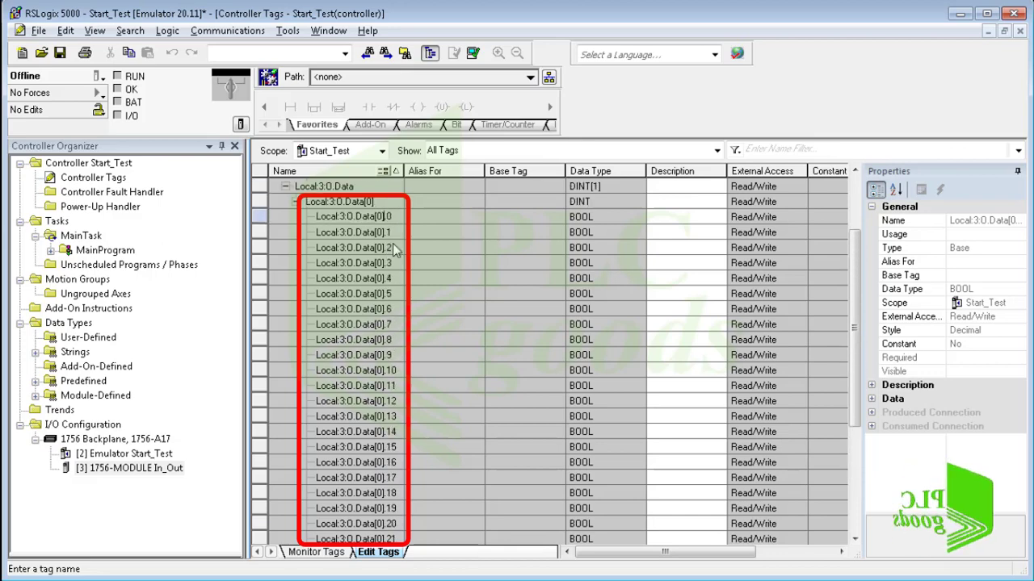
- Give output bit Local:3:O.Data[0].2 the description 'OutPut'
{"action": "left_click", "coordinate": [394, 248]}
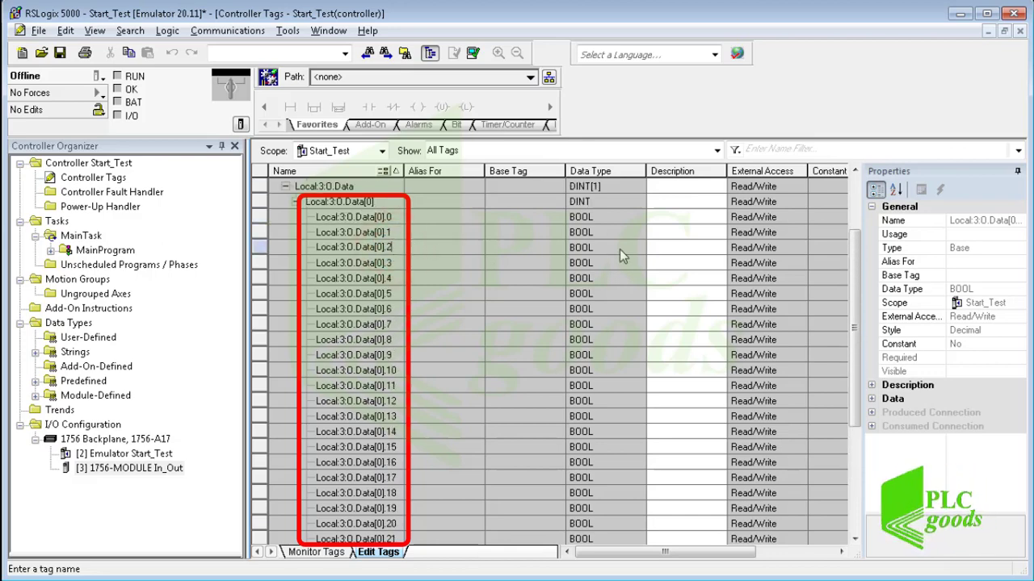
{"action": "left_click", "coordinate": [662, 250]}
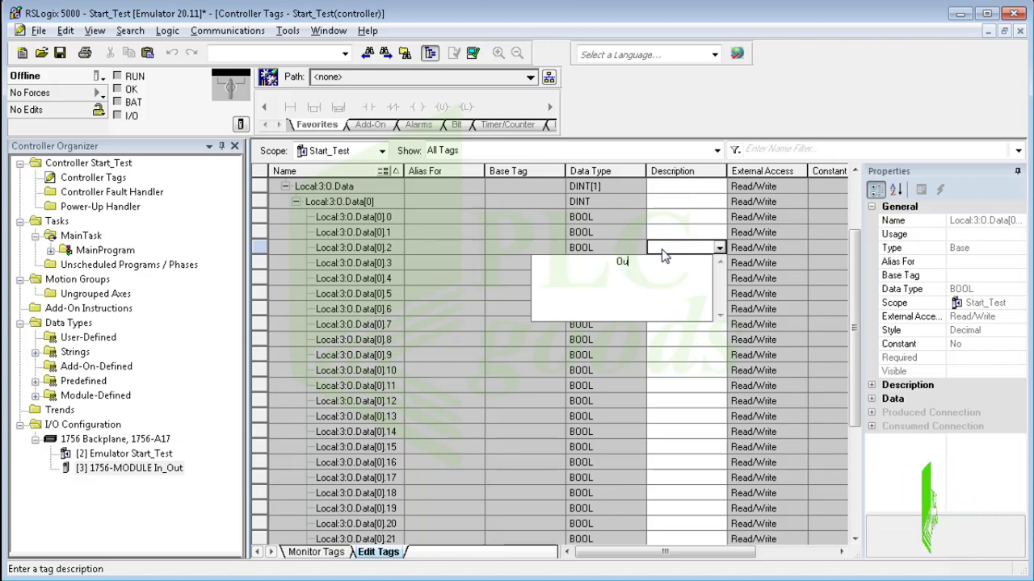
{"action": "type", "text": "OutP"}
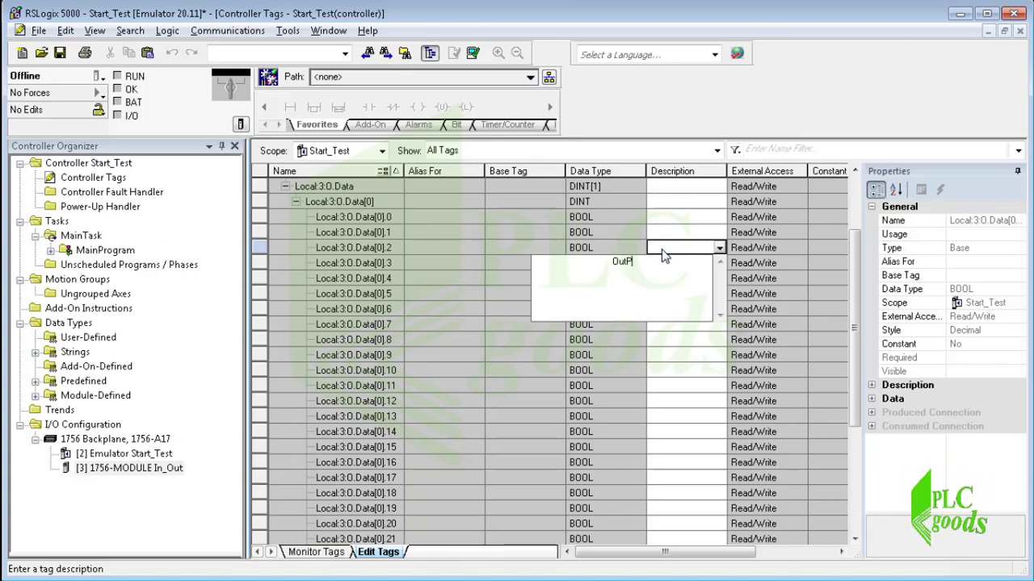
{"action": "type", "text": "ut"}
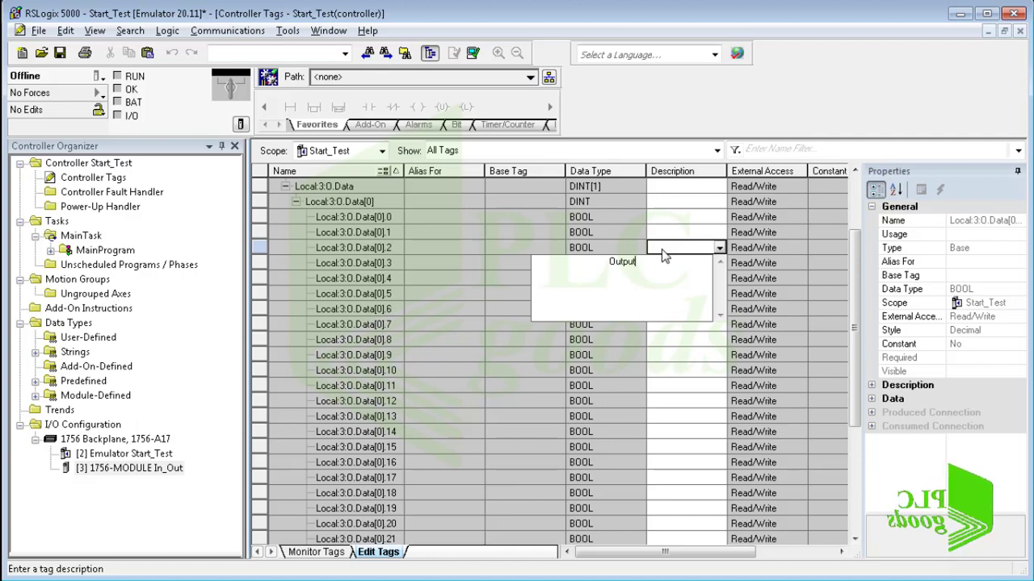
{"action": "left_click", "coordinate": [638, 249]}
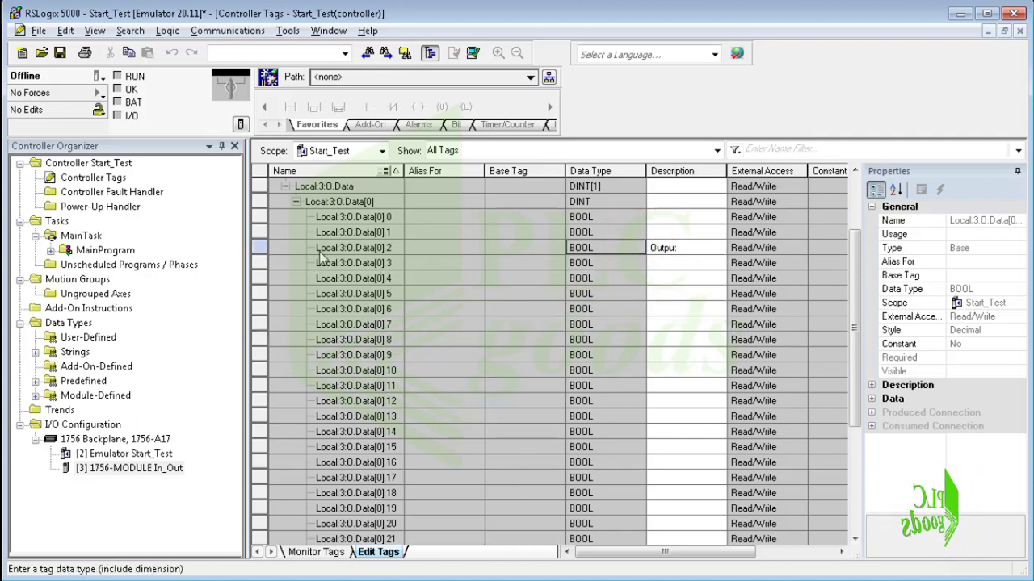
- In MainRoutine, address rung 0's contact to Local:3:I.Data[1].0
{"action": "left_click", "coordinate": [50, 251]}
{"action": "double_click", "coordinate": [87, 278]}
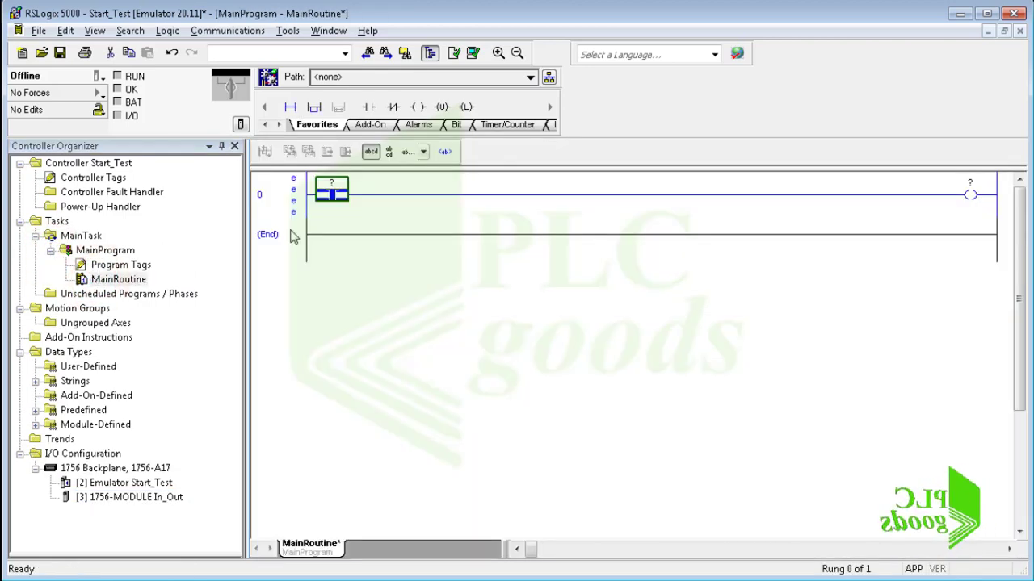
{"action": "double_click", "coordinate": [330, 181]}
{"action": "left_click", "coordinate": [362, 183]}
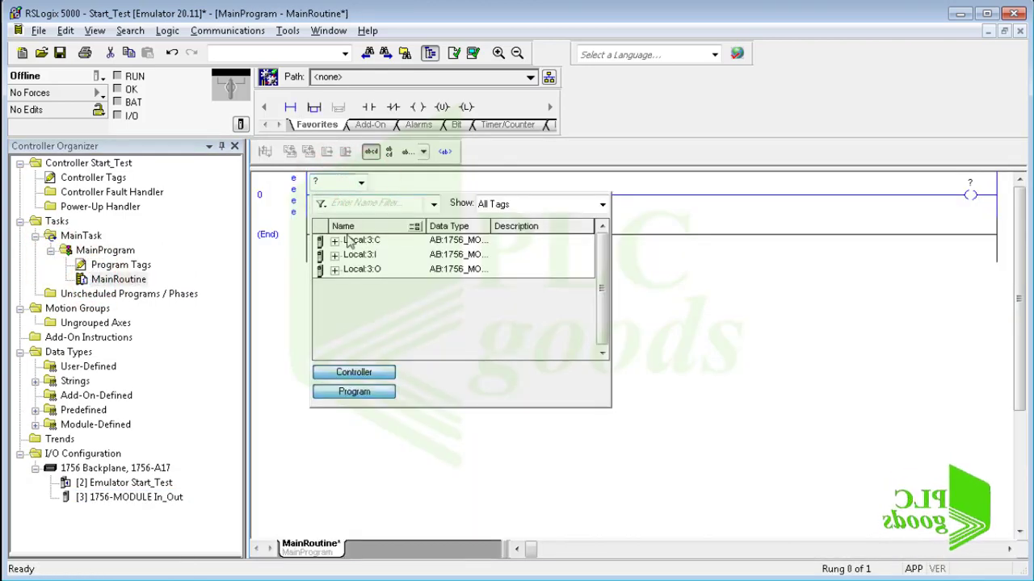
{"action": "left_click", "coordinate": [335, 256]}
{"action": "left_click", "coordinate": [355, 270]}
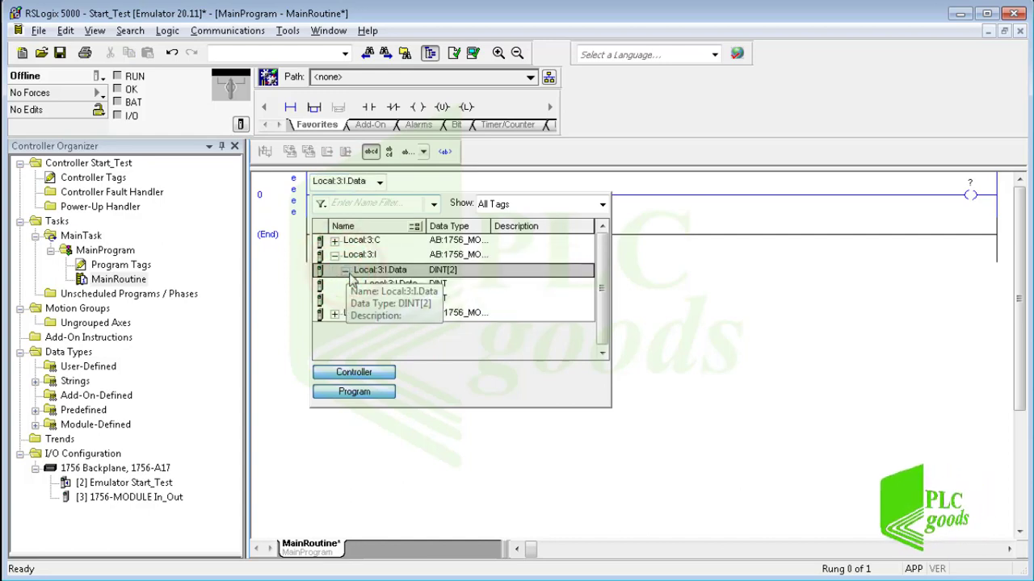
{"action": "left_click", "coordinate": [345, 269]}
{"action": "left_click", "coordinate": [396, 299]}
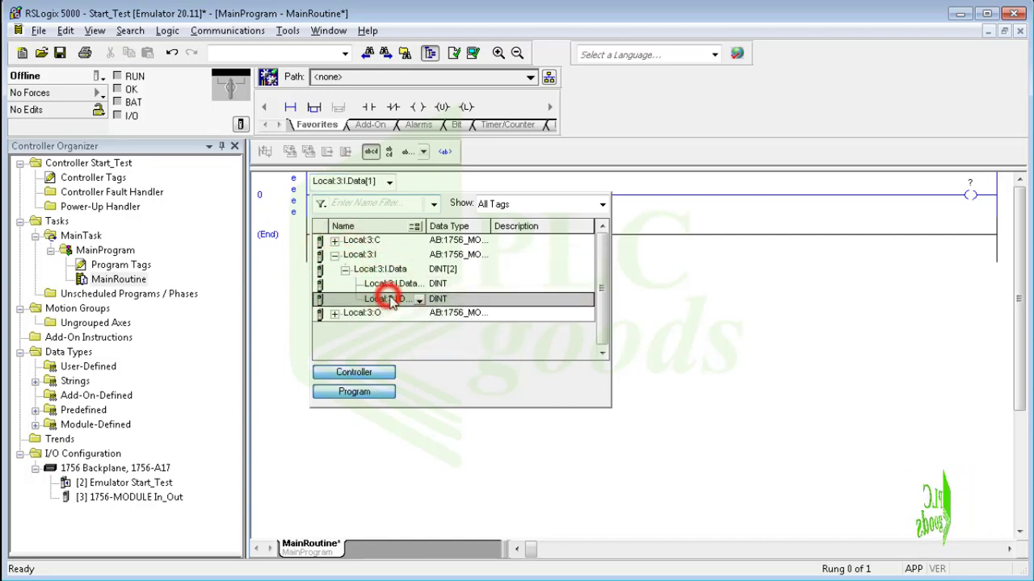
{"action": "left_click", "coordinate": [419, 300]}
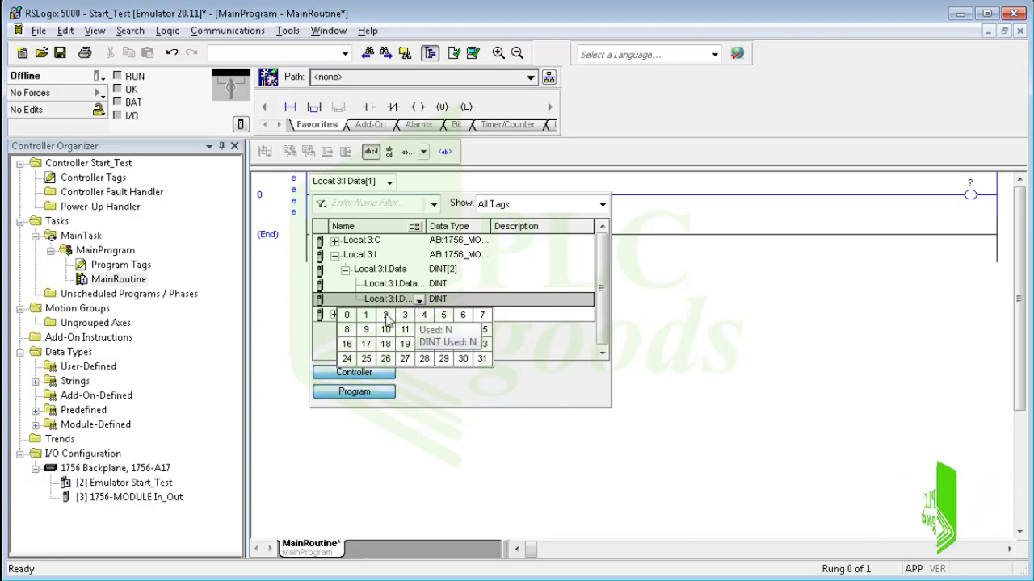
{"action": "left_click", "coordinate": [347, 319]}
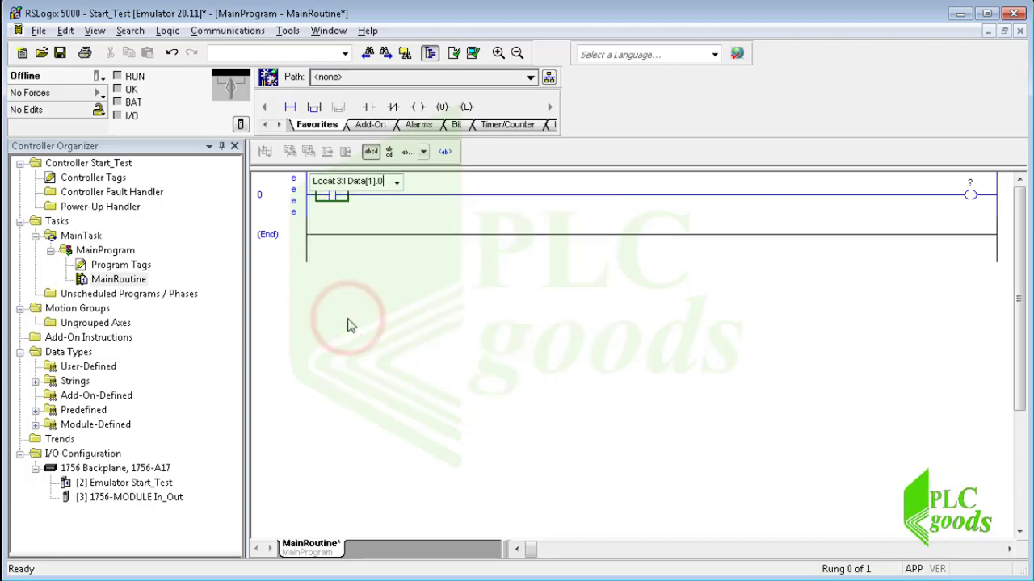
{"action": "left_click", "coordinate": [358, 205]}
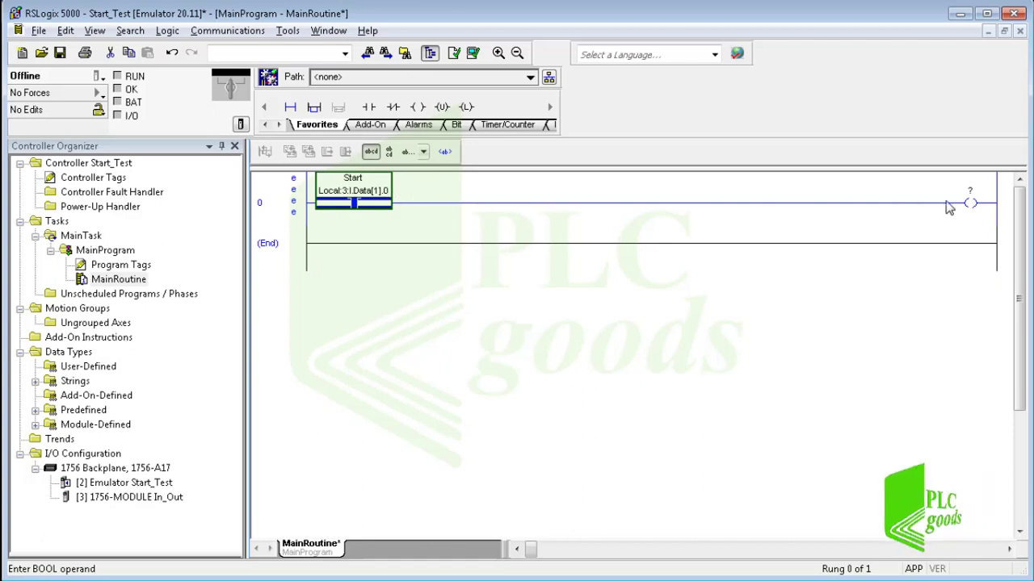
- Address rung 0's output coil to Local:3:O.Data[0].2
{"action": "double_click", "coordinate": [969, 192]}
{"action": "left_click", "coordinate": [999, 193]}
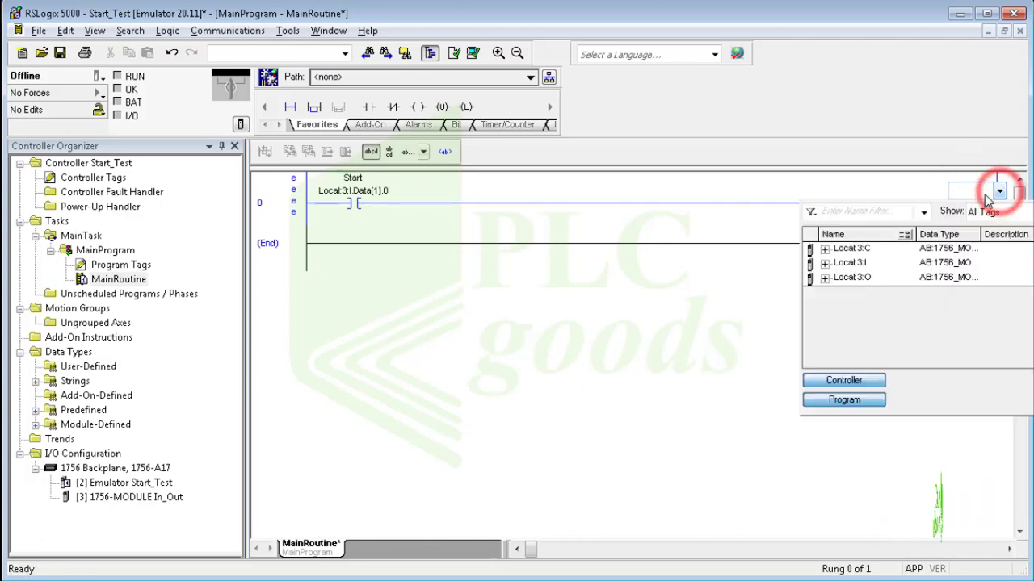
{"action": "left_click", "coordinate": [825, 278]}
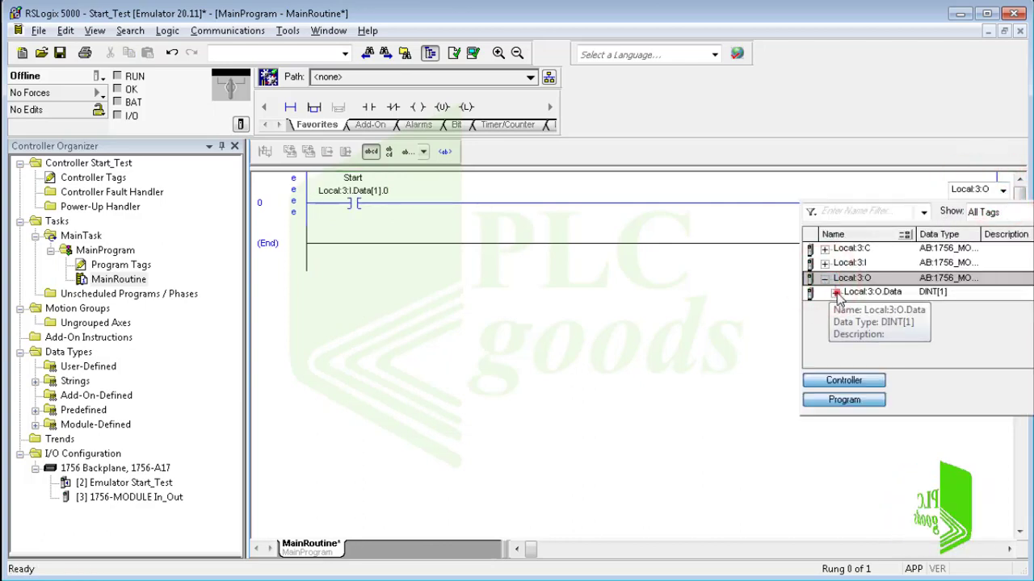
{"action": "left_click", "coordinate": [835, 293]}
{"action": "left_click", "coordinate": [901, 307]}
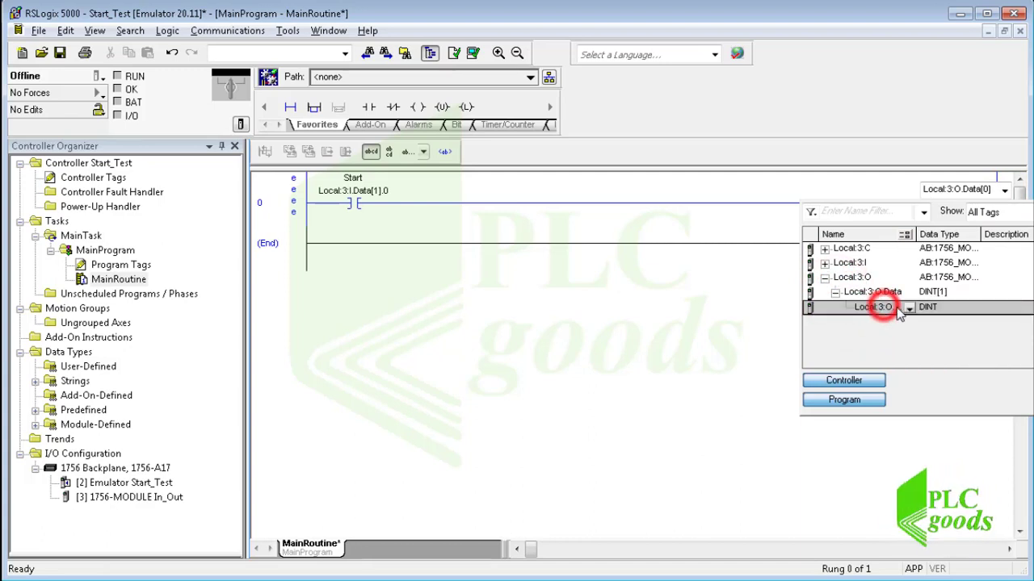
{"action": "left_click", "coordinate": [909, 308]}
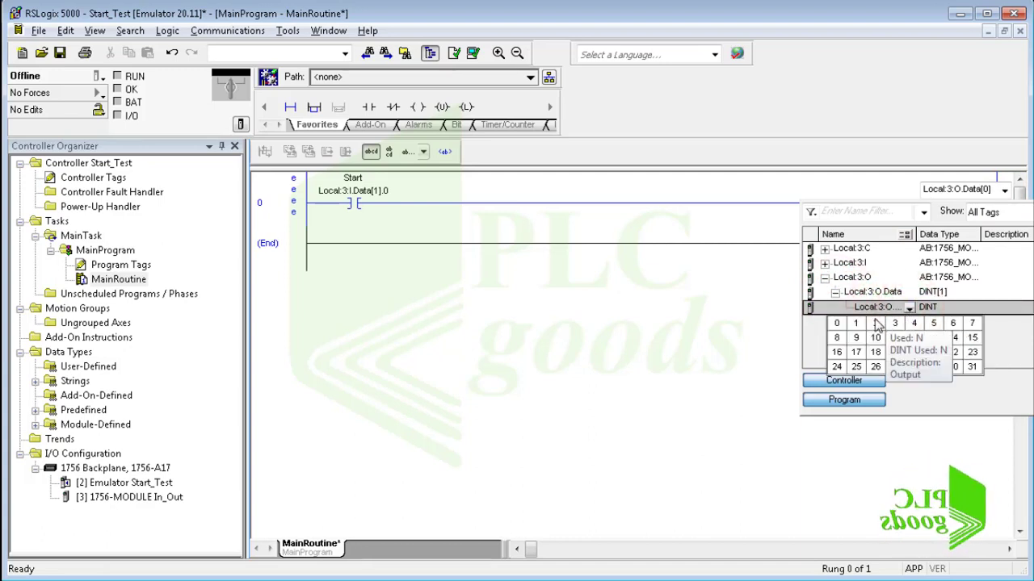
{"action": "left_click", "coordinate": [878, 323]}
{"action": "left_click", "coordinate": [929, 266]}
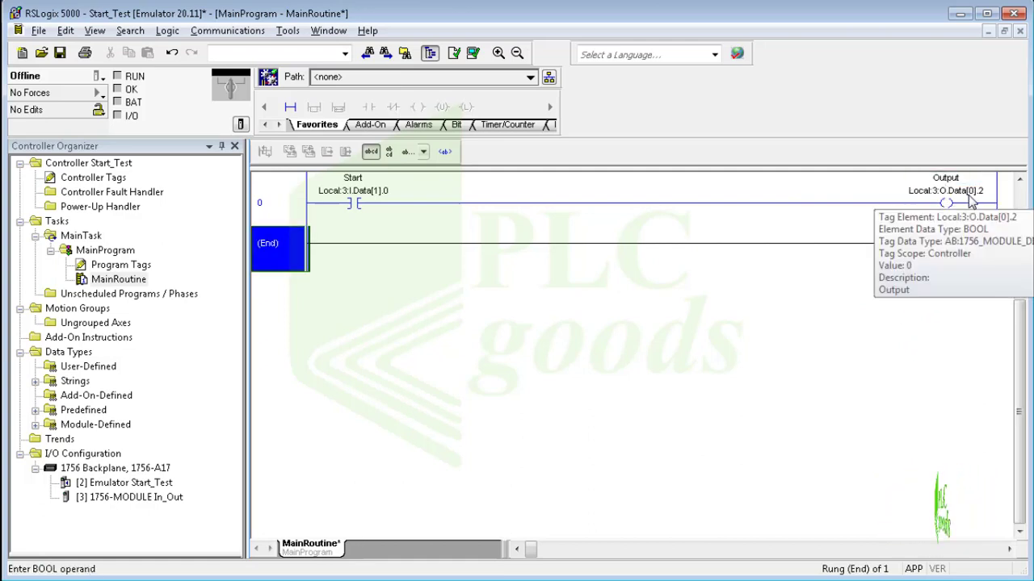
- Verify the routine, then download Start_Test to the slot 2 emulator over path AB_VBP-1\2
{"action": "left_click", "coordinate": [474, 53]}
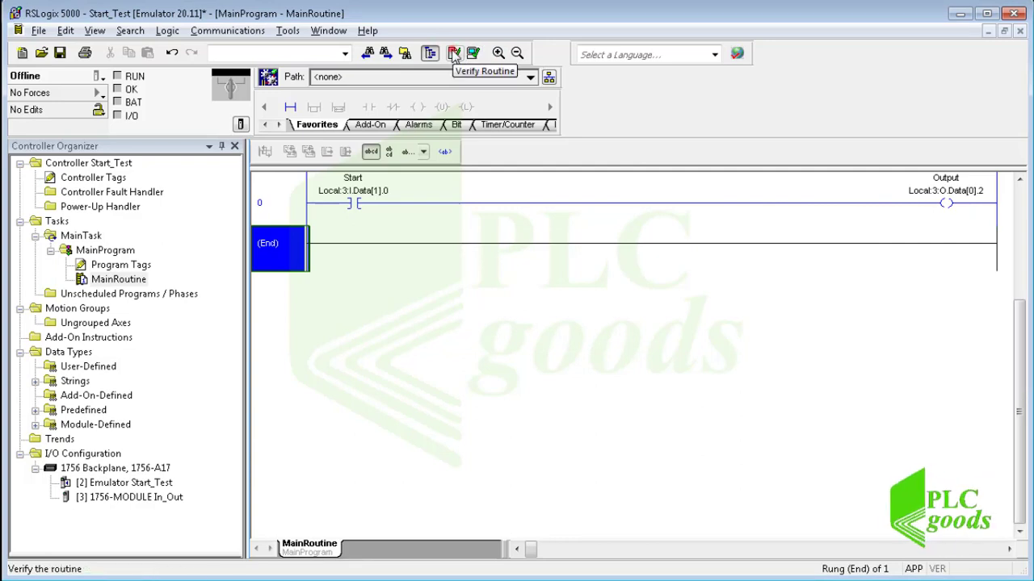
{"action": "left_click", "coordinate": [454, 52]}
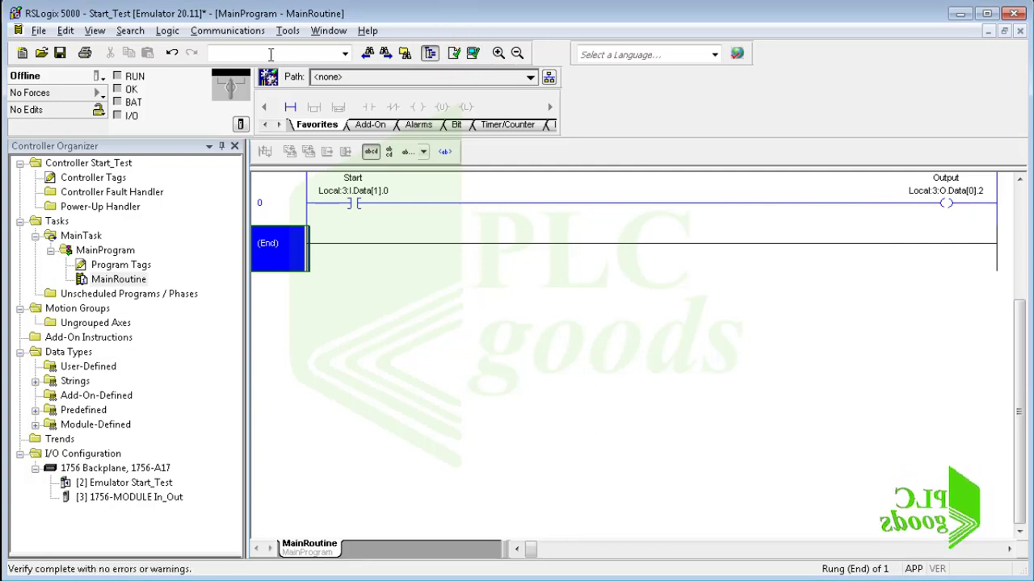
{"action": "left_click", "coordinate": [214, 30]}
{"action": "left_click", "coordinate": [224, 46]}
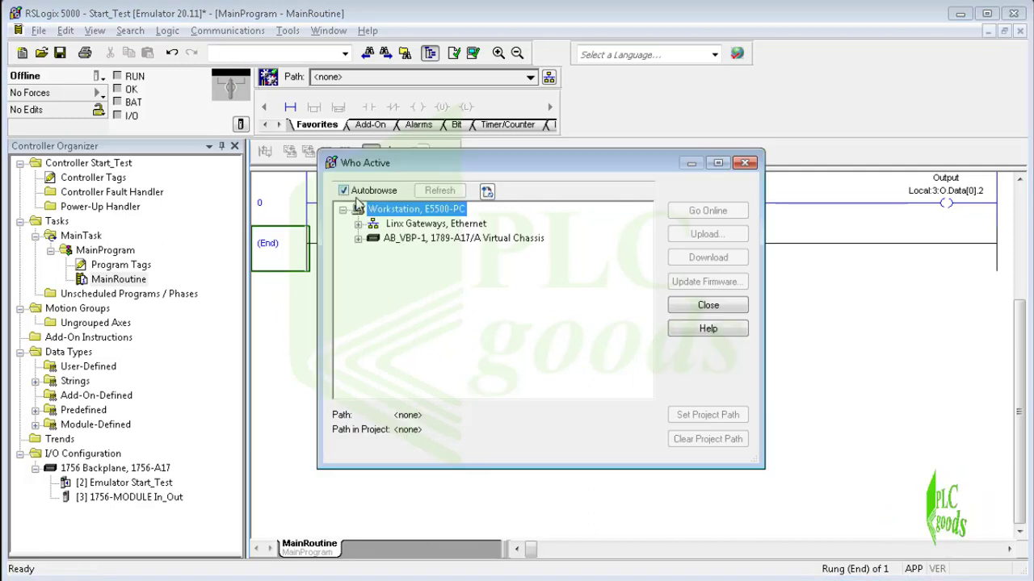
{"action": "left_click", "coordinate": [358, 239]}
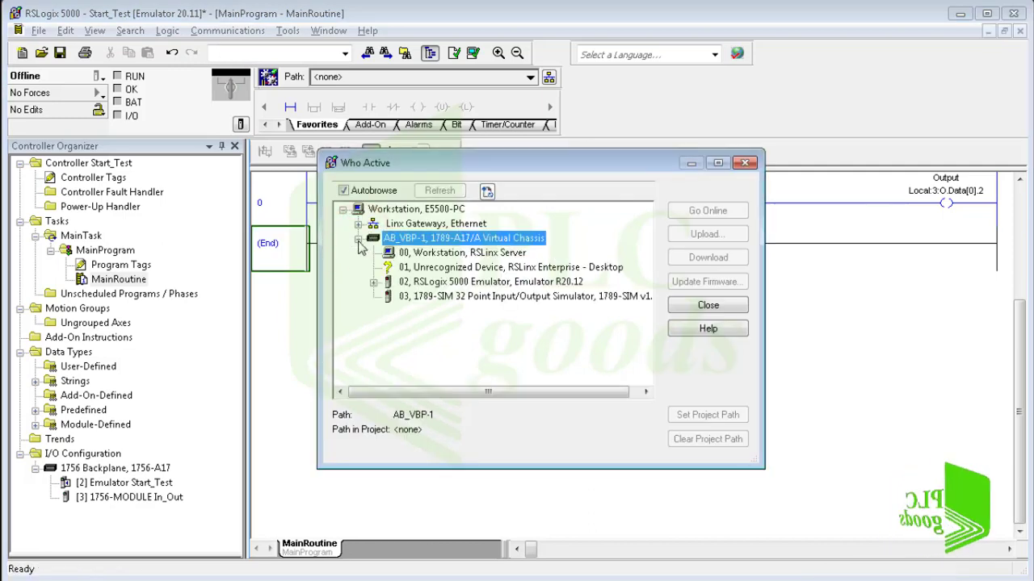
{"action": "left_click", "coordinate": [456, 283]}
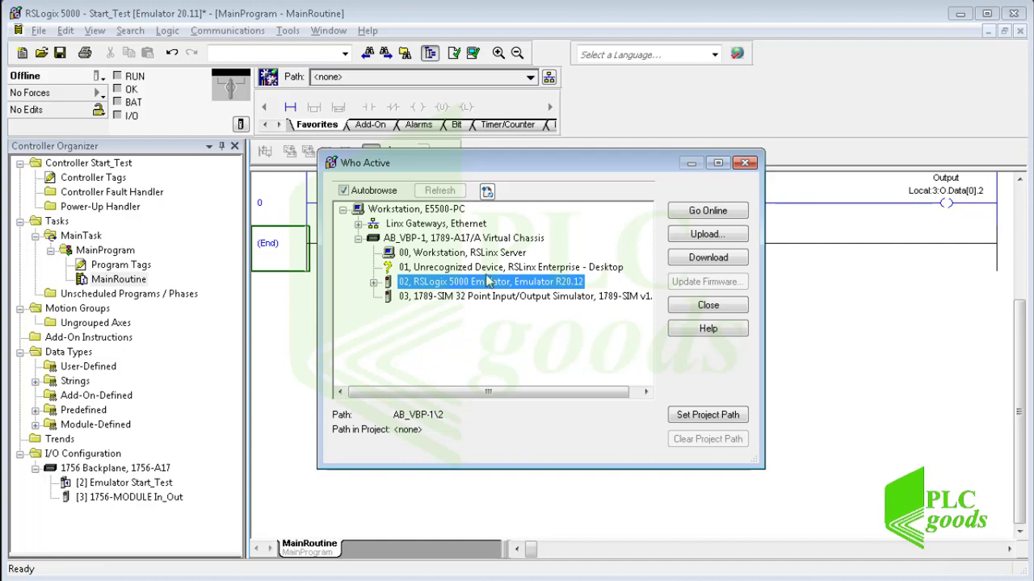
{"action": "left_click", "coordinate": [691, 258]}
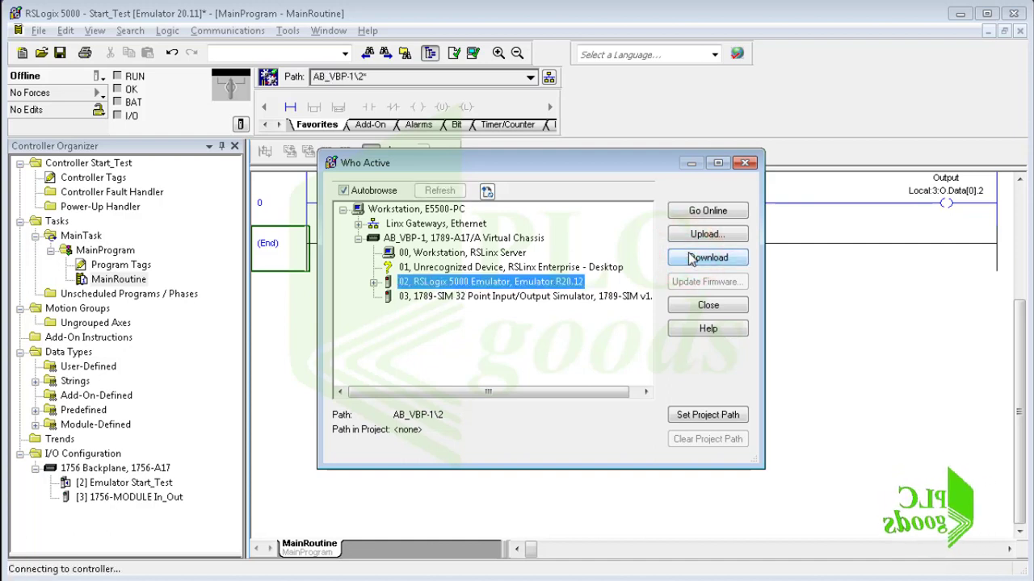
{"action": "left_click", "coordinate": [471, 436]}
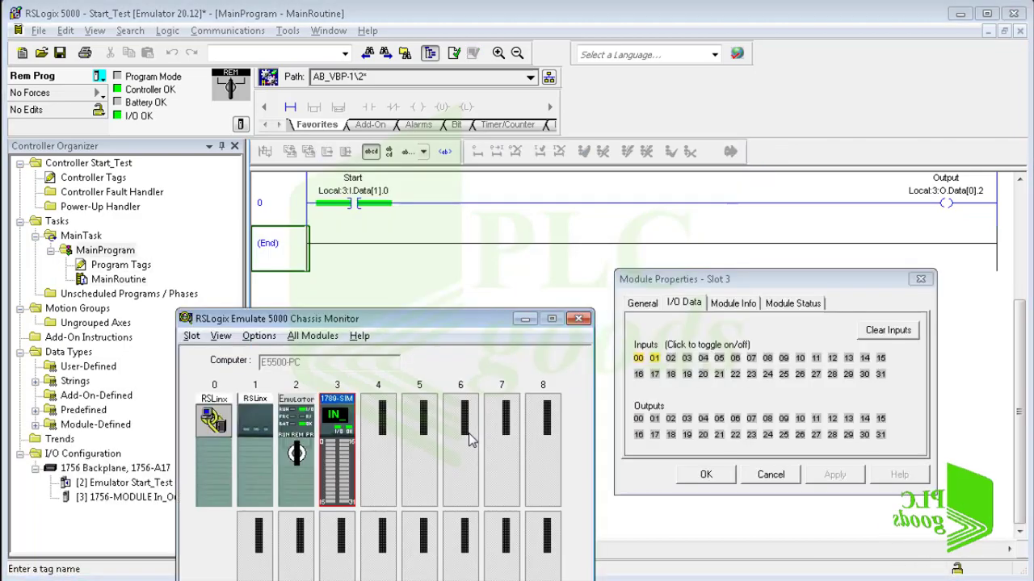
- Reposition the chassis monitor and slot 3 I/O windows, and turn off inputs 00 and 01
{"action": "left_click_drag", "start_coordinate": [458, 317], "coordinate": [448, 273]}
{"action": "mouse_move", "coordinate": [664, 284]}
{"action": "left_mouse_down"}
{"action": "mouse_move", "coordinate": [638, 260]}
{"action": "mouse_move", "coordinate": [635, 324]}
{"action": "left_mouse_up"}
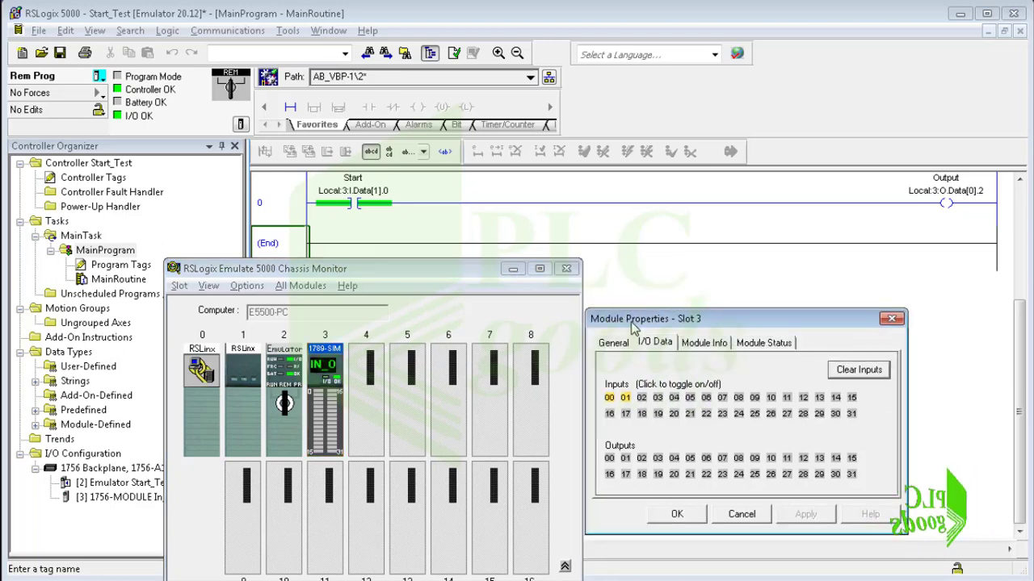
{"action": "left_click", "coordinate": [619, 400]}
{"action": "left_click", "coordinate": [609, 402]}
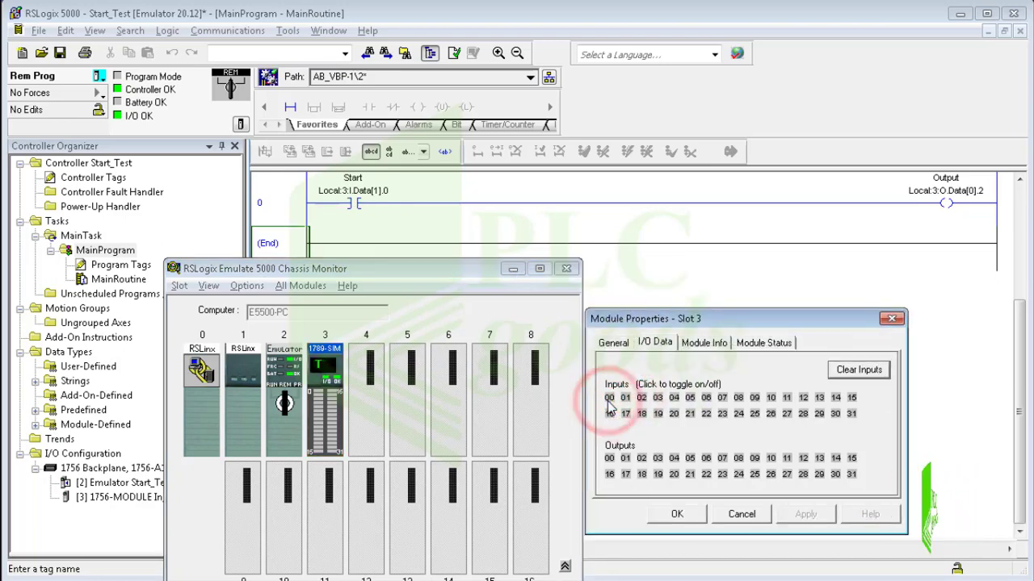
- Put the slot 2 emulated controller in Run mode and turn on input 00 so output 02 lights
{"action": "right_click", "coordinate": [284, 404]}
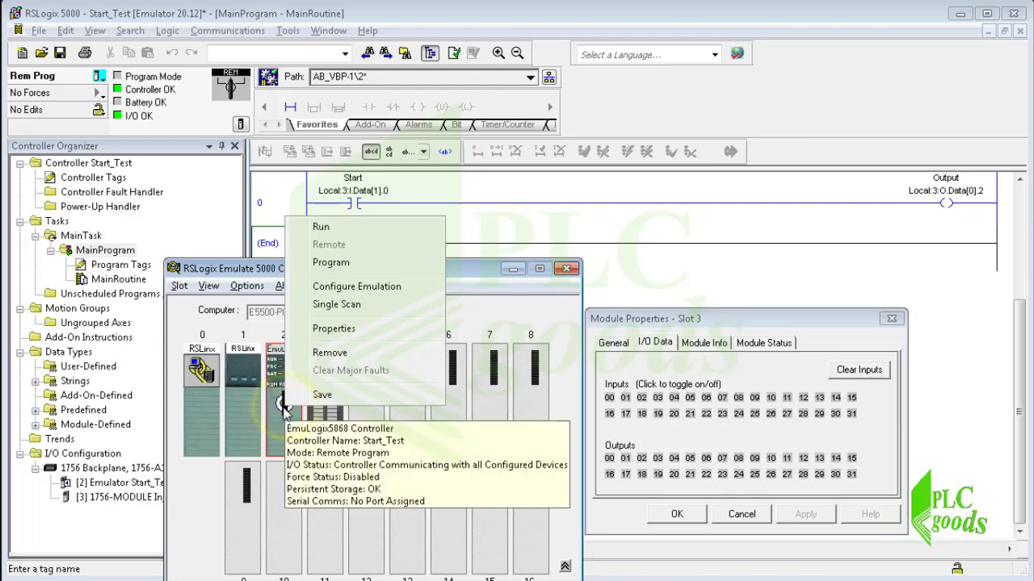
{"action": "left_click", "coordinate": [323, 228]}
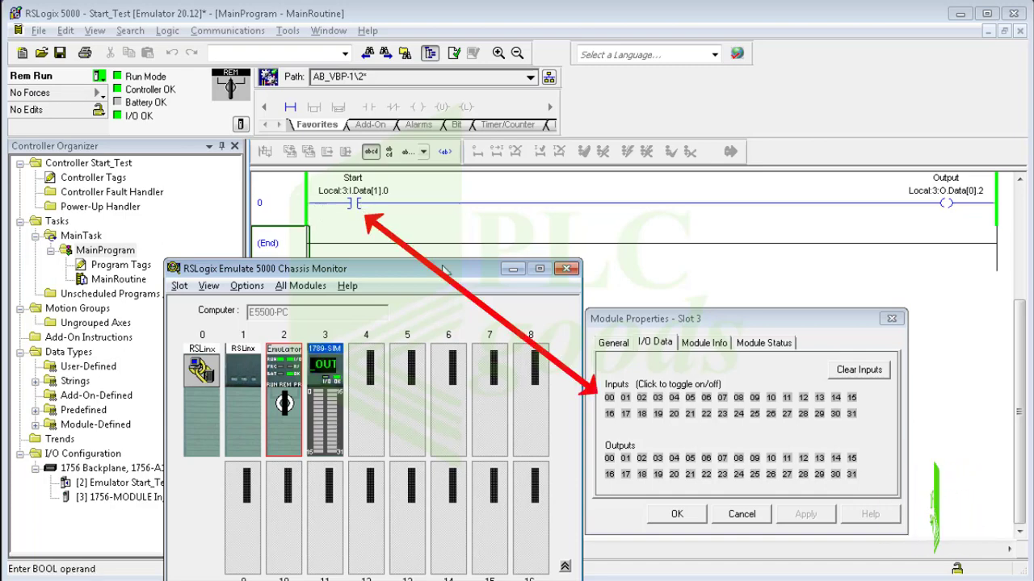
{"action": "left_click", "coordinate": [611, 398]}
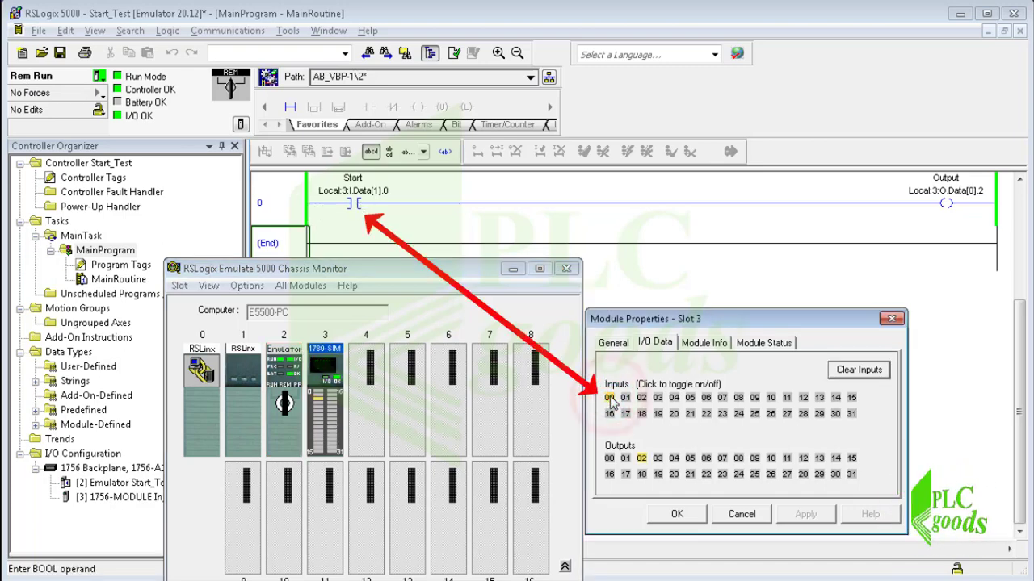